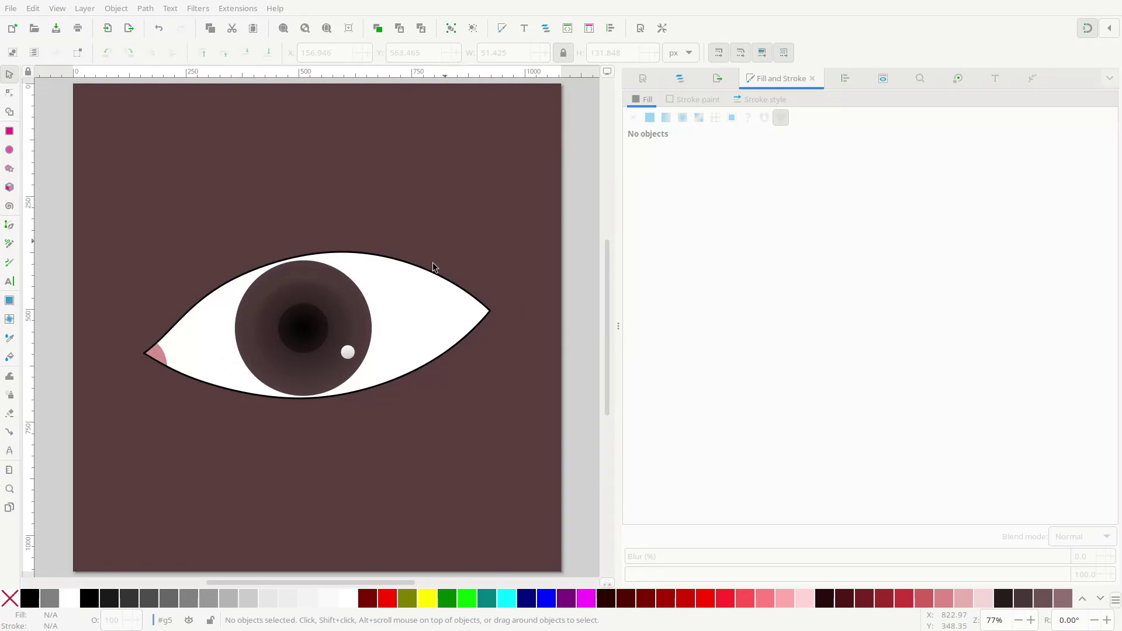
Step: Group all parts of the finished eye and move the group off the page to the upper left
{"action": "scroll", "coordinate": [436, 302], "scroll_direction": "down", "scroll_amount": 2, "text": "ctrl"}
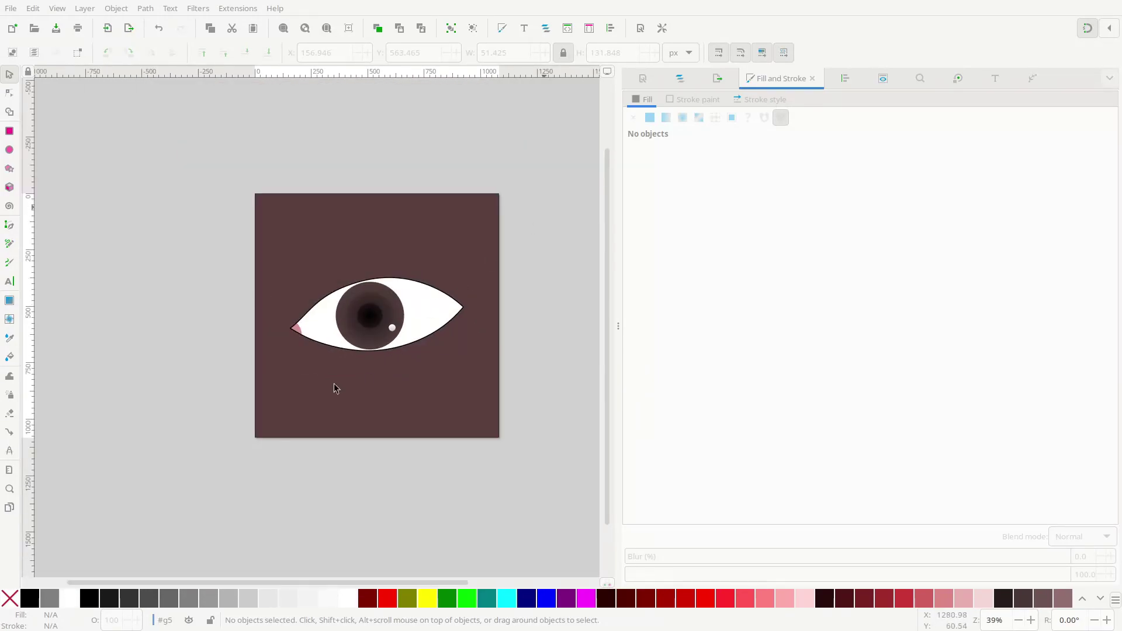
{"action": "left_click_drag", "start_coordinate": [543, 206], "coordinate": [165, 376]}
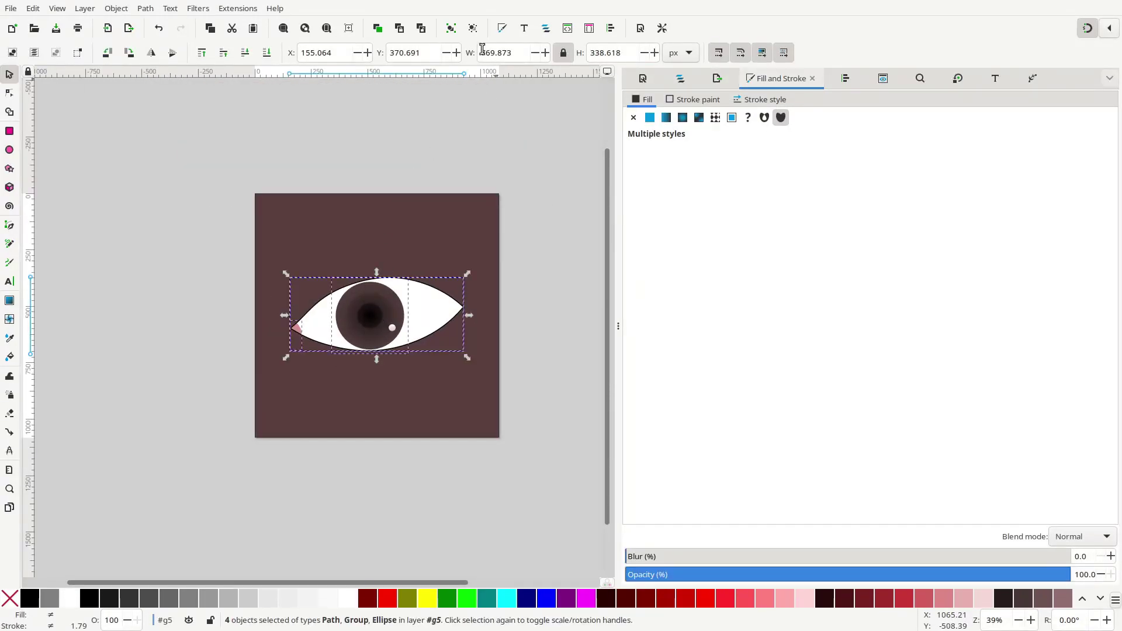
{"action": "left_click", "coordinate": [451, 28]}
{"action": "mouse_move", "coordinate": [432, 306]}
{"action": "left_mouse_down"}
{"action": "mouse_move", "coordinate": [233, 222]}
{"action": "mouse_move", "coordinate": [201, 153]}
{"action": "left_mouse_up"}
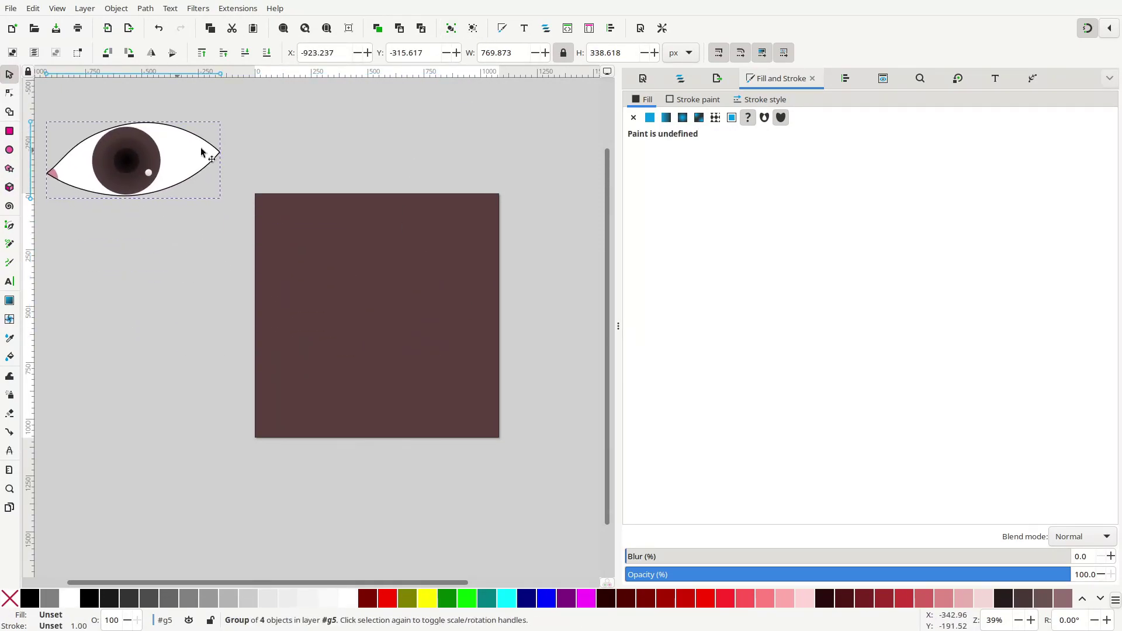
{"action": "key", "text": "Escape"}
Step: Draw a wide translucent ellipse, convert it to a path, and make its side nodes cusp into an almond
{"action": "left_click", "coordinate": [9, 151]}
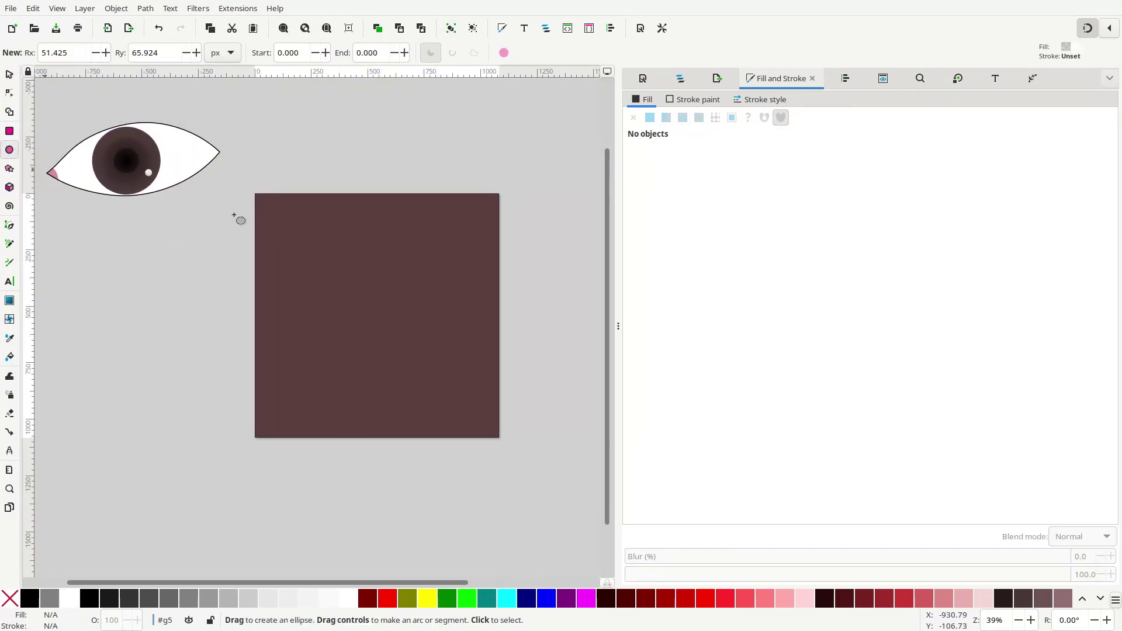
{"action": "mouse_move", "coordinate": [289, 276]}
{"action": "left_mouse_down"}
{"action": "mouse_move", "coordinate": [493, 371]}
{"action": "mouse_move", "coordinate": [475, 371]}
{"action": "left_mouse_up"}
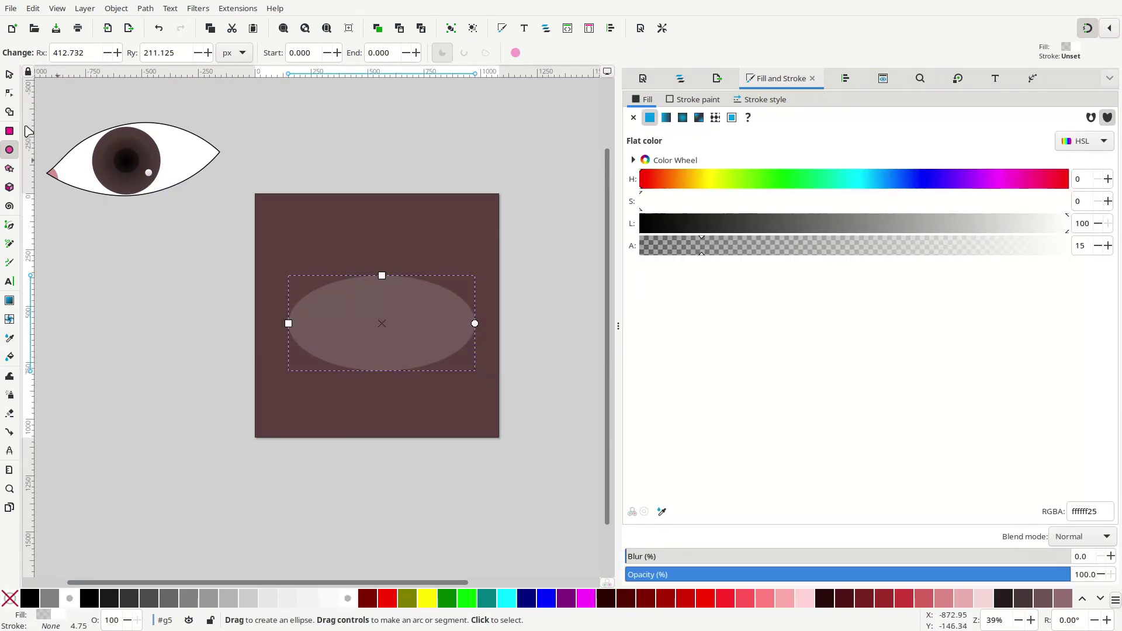
{"action": "left_click", "coordinate": [9, 75]}
{"action": "left_click", "coordinate": [146, 9]}
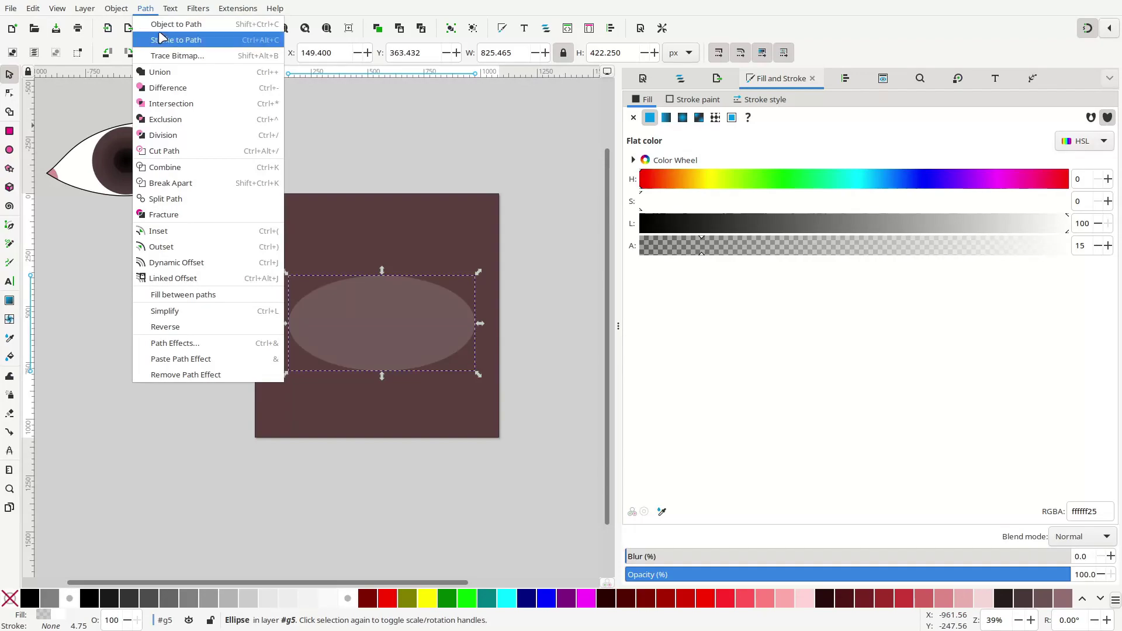
{"action": "left_click", "coordinate": [170, 25]}
{"action": "double_click", "coordinate": [396, 314]}
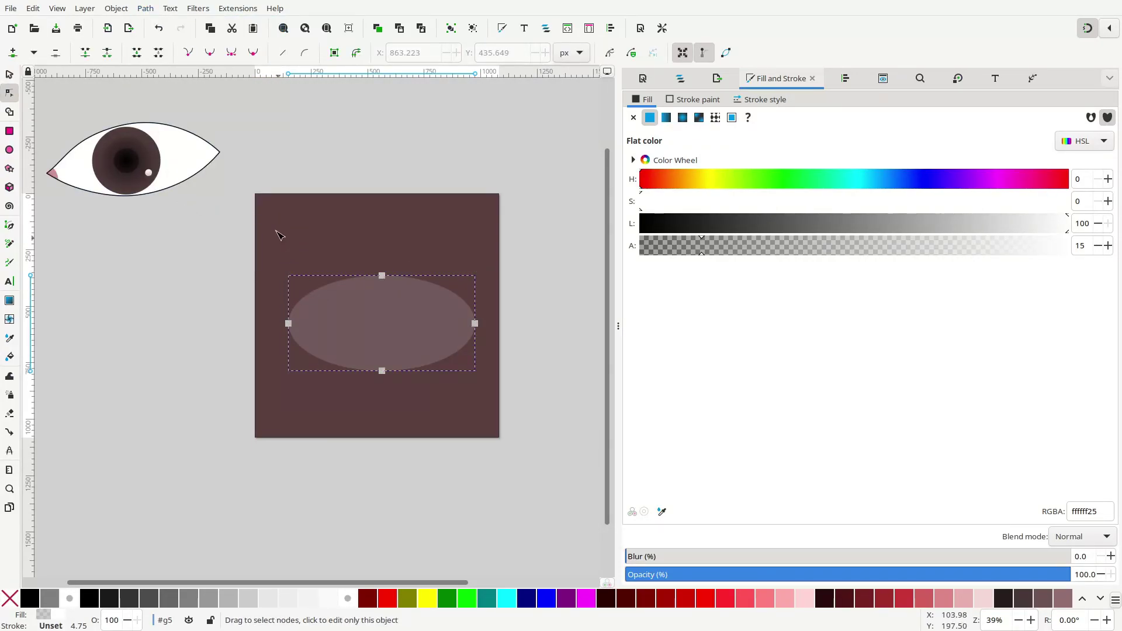
{"action": "left_click_drag", "start_coordinate": [276, 209], "coordinate": [315, 399]}
{"action": "left_click_drag", "start_coordinate": [463, 227], "coordinate": [495, 368]}
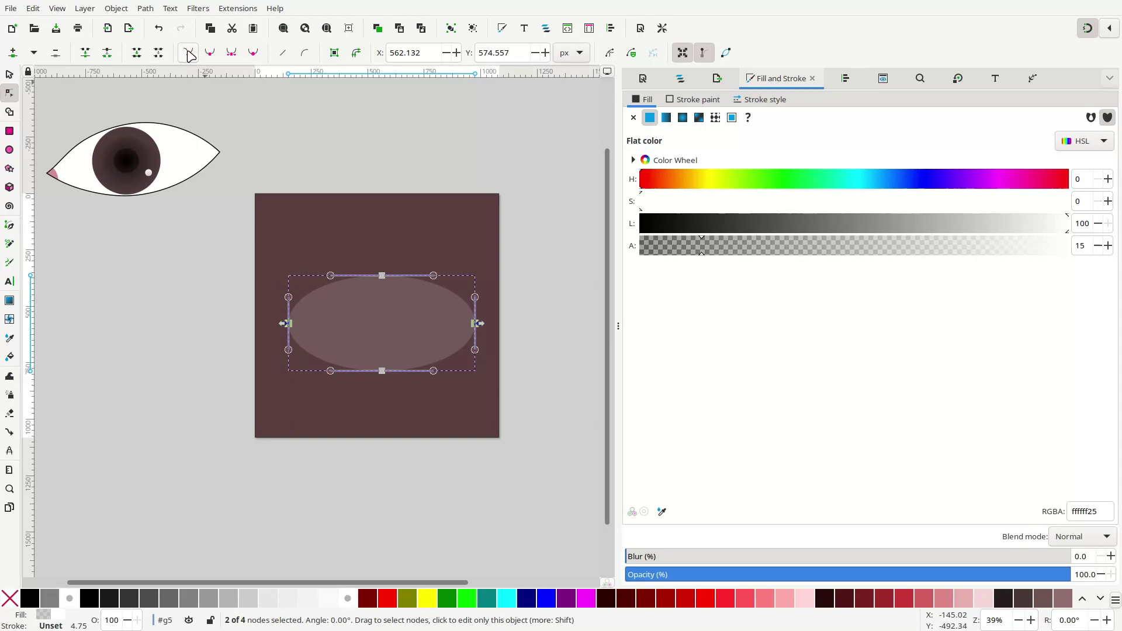
{"action": "left_click", "coordinate": [188, 53]}
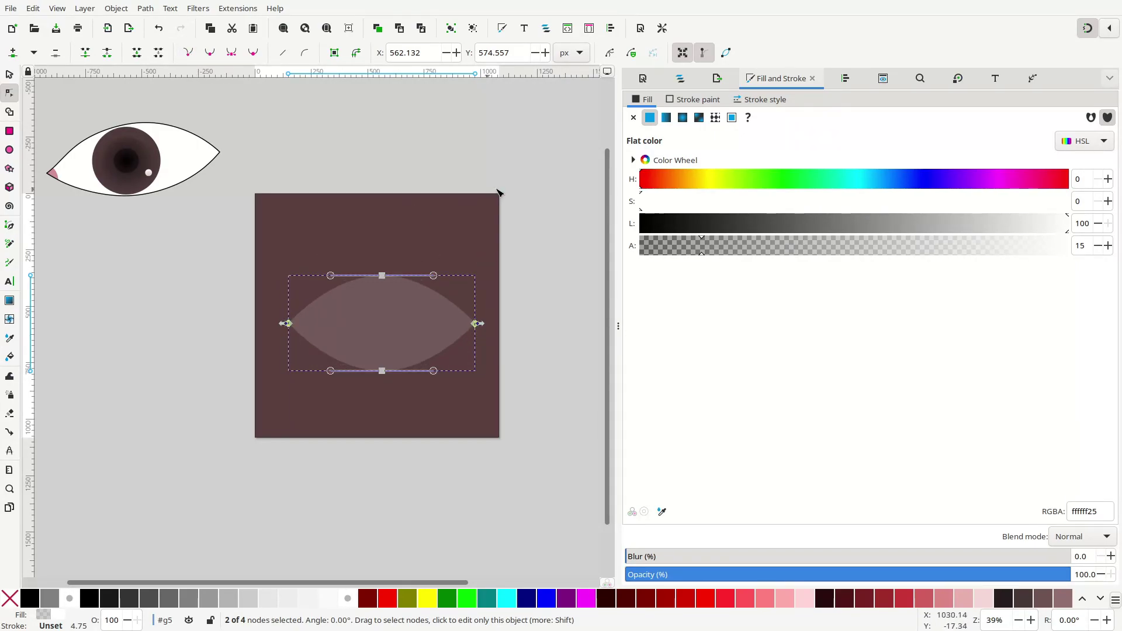
Step: Draw an ellipse over the almond and set both radii to 176 px, making a circle
{"action": "key", "text": "s"}
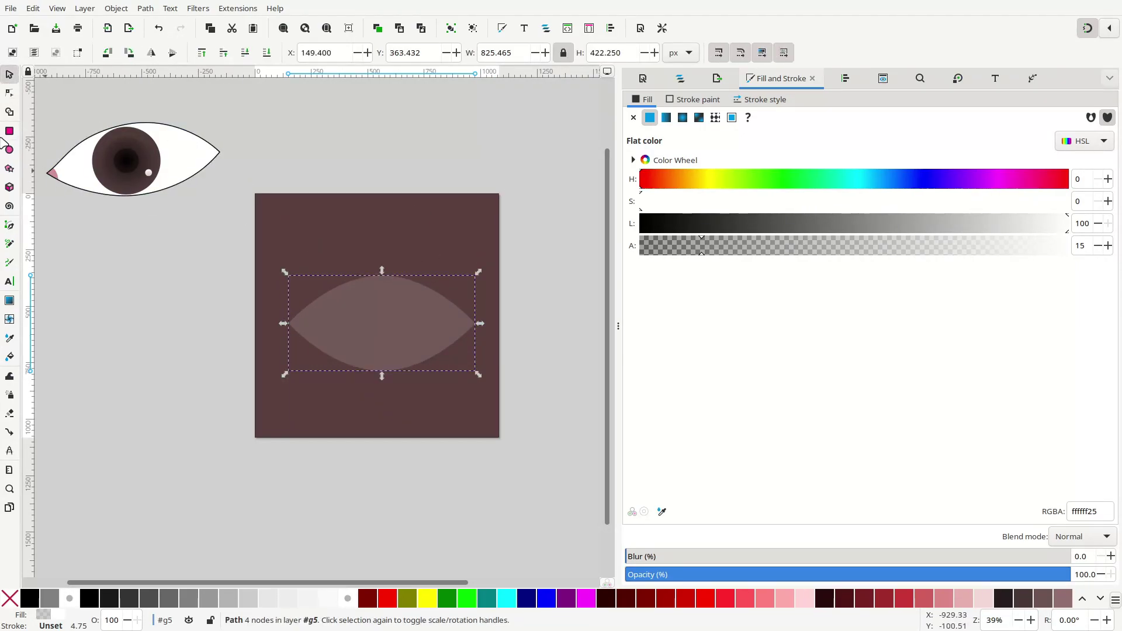
{"action": "left_click", "coordinate": [10, 150]}
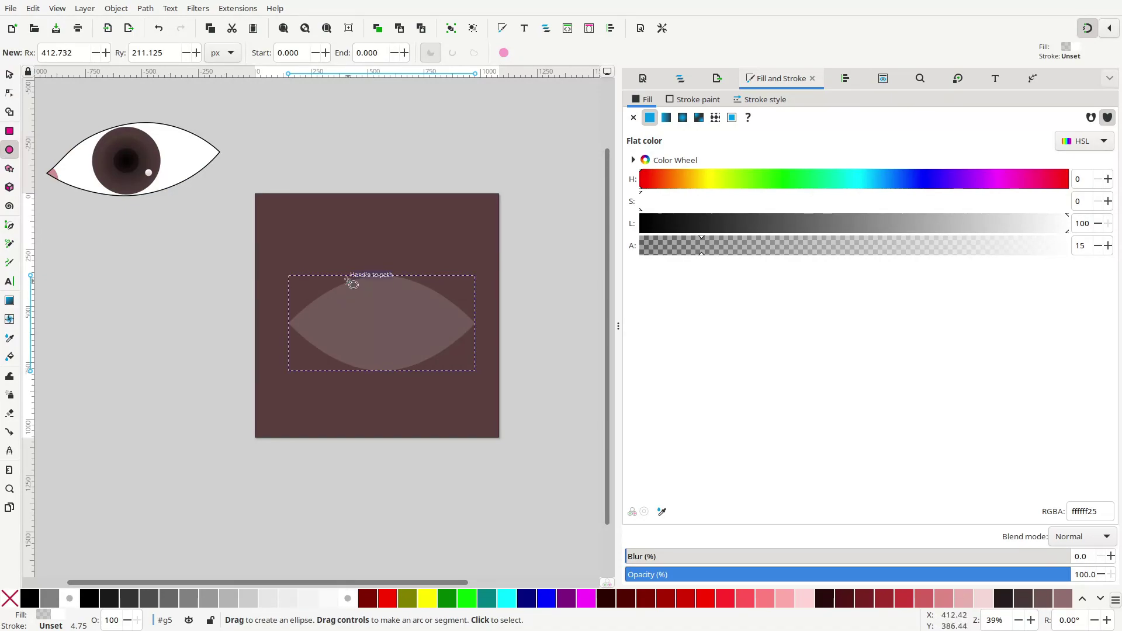
{"action": "left_click_drag", "start_coordinate": [349, 283], "coordinate": [425, 360]}
{"action": "double_click", "coordinate": [93, 52]}
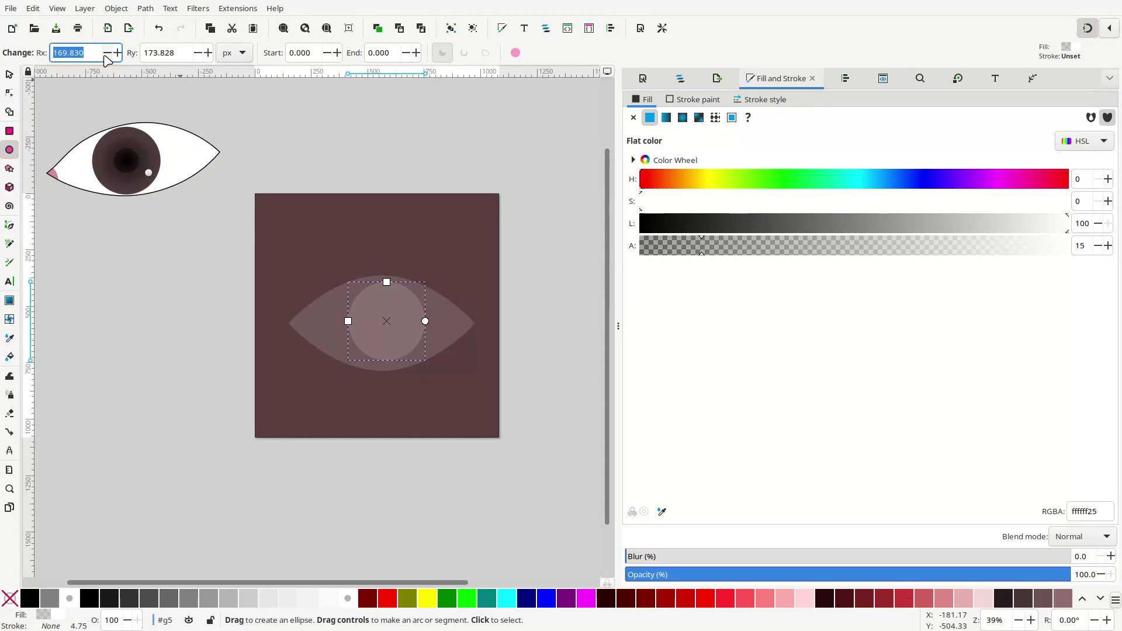
{"action": "type", "text": "176"}
{"action": "key", "text": "Tab"}
{"action": "type", "text": "176"}
{"action": "key", "text": "Return"}
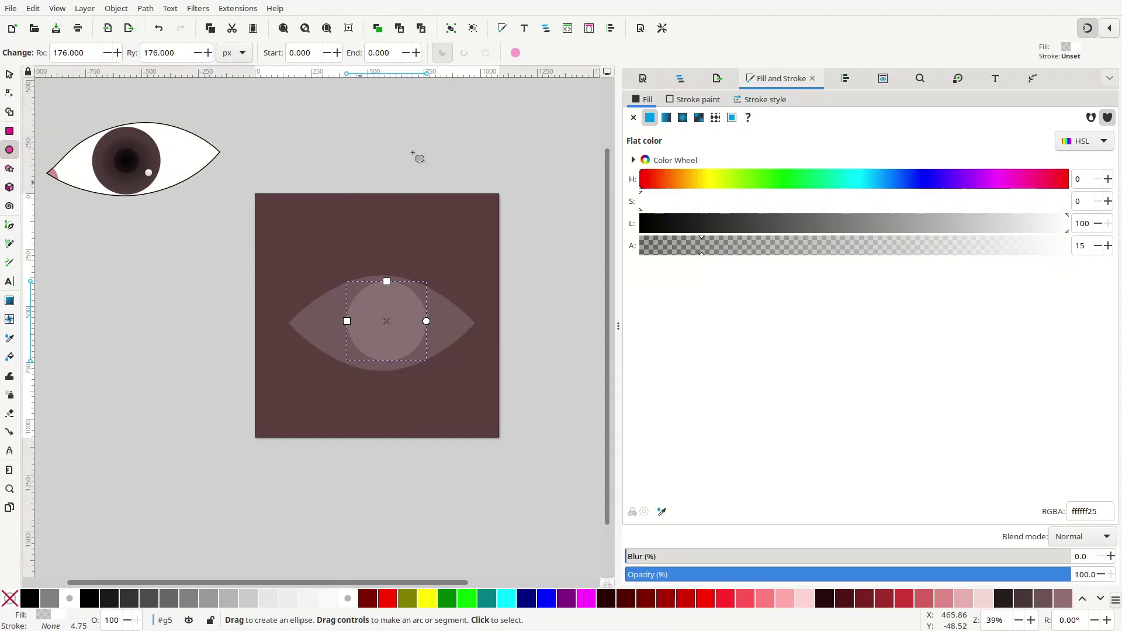
Step: Drag the 176 px circle into the centre of the almond shape
{"action": "left_click", "coordinate": [9, 75]}
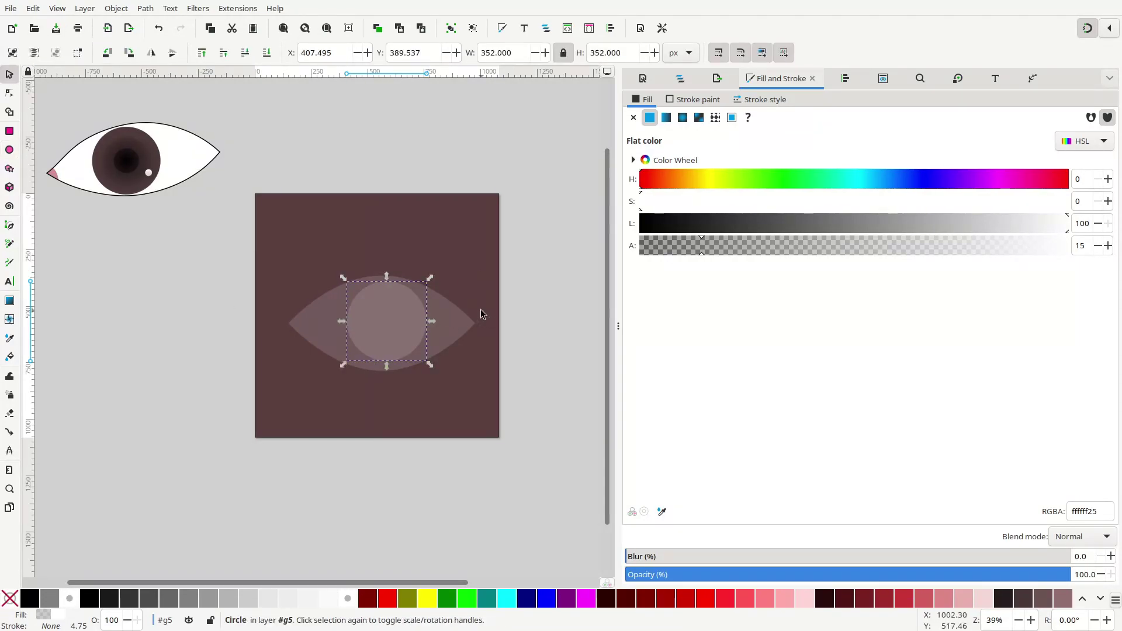
{"action": "left_click", "coordinate": [529, 314]}
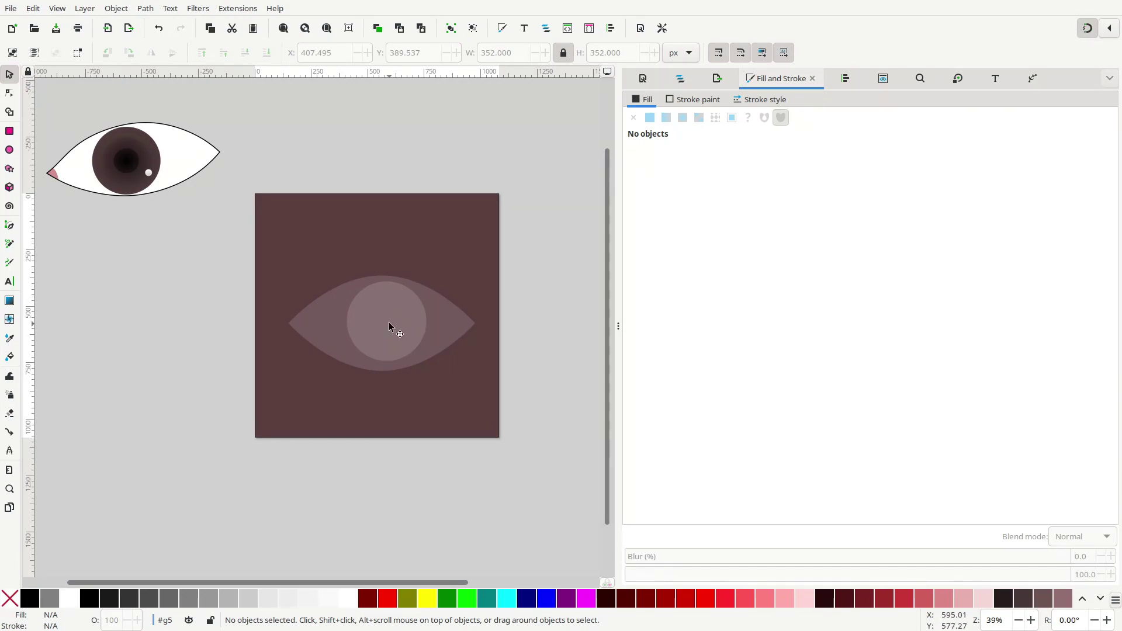
{"action": "mouse_move", "coordinate": [392, 317]}
{"action": "left_mouse_down"}
{"action": "mouse_move", "coordinate": [363, 318]}
{"action": "mouse_move", "coordinate": [388, 321]}
{"action": "left_mouse_up"}
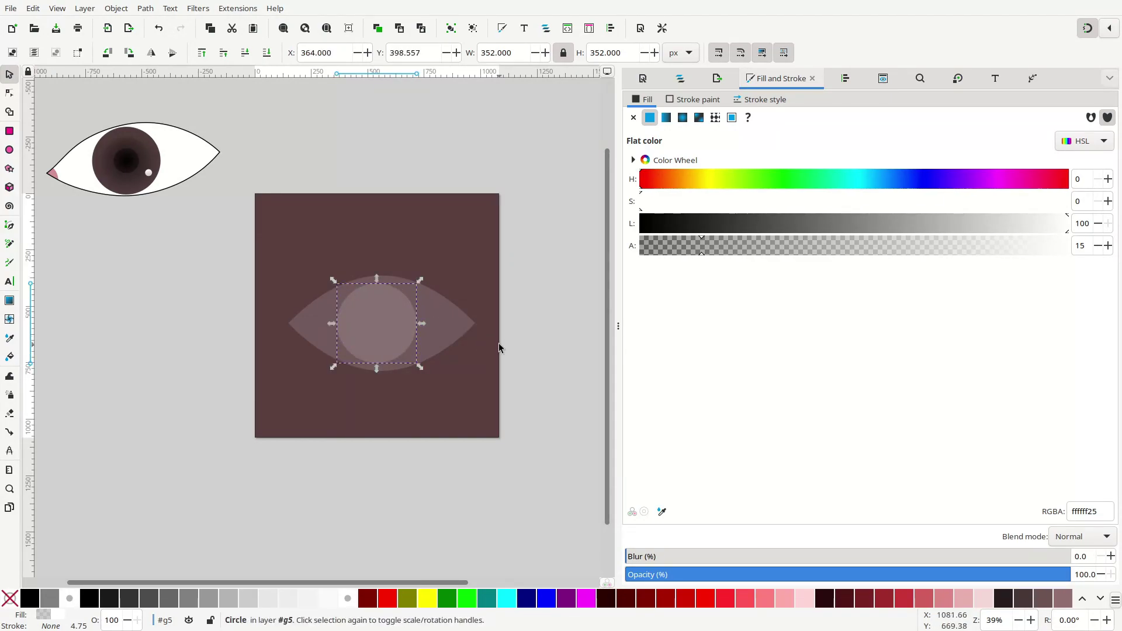
{"action": "left_click", "coordinate": [514, 380]}
{"action": "scroll", "coordinate": [409, 353], "scroll_direction": "up", "scroll_amount": 1}
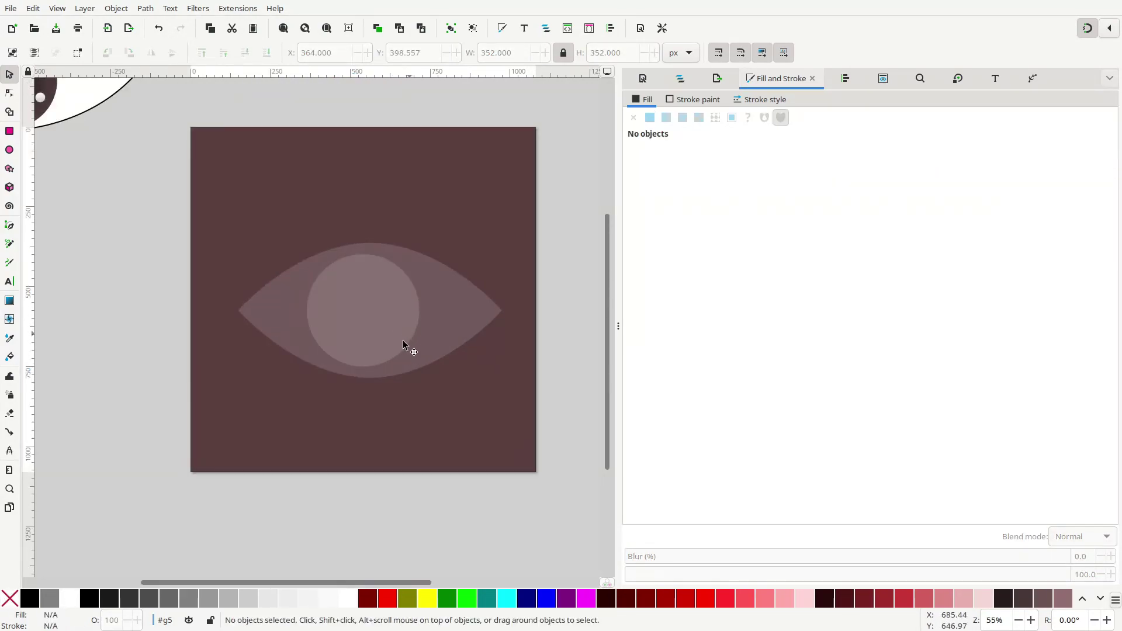
{"action": "scroll", "coordinate": [403, 344], "scroll_direction": "up", "scroll_amount": 3}
{"action": "left_click", "coordinate": [403, 286]}
{"action": "left_click_drag", "start_coordinate": [402, 287], "coordinate": [369, 279]}
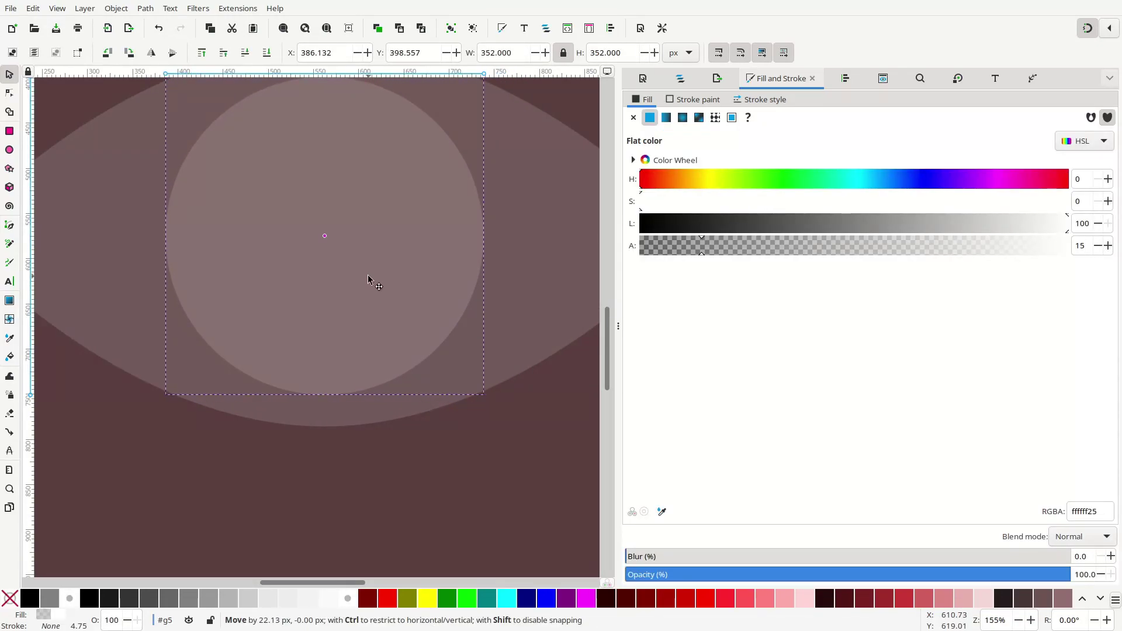
{"action": "left_click_drag", "start_coordinate": [369, 279], "coordinate": [369, 279]}
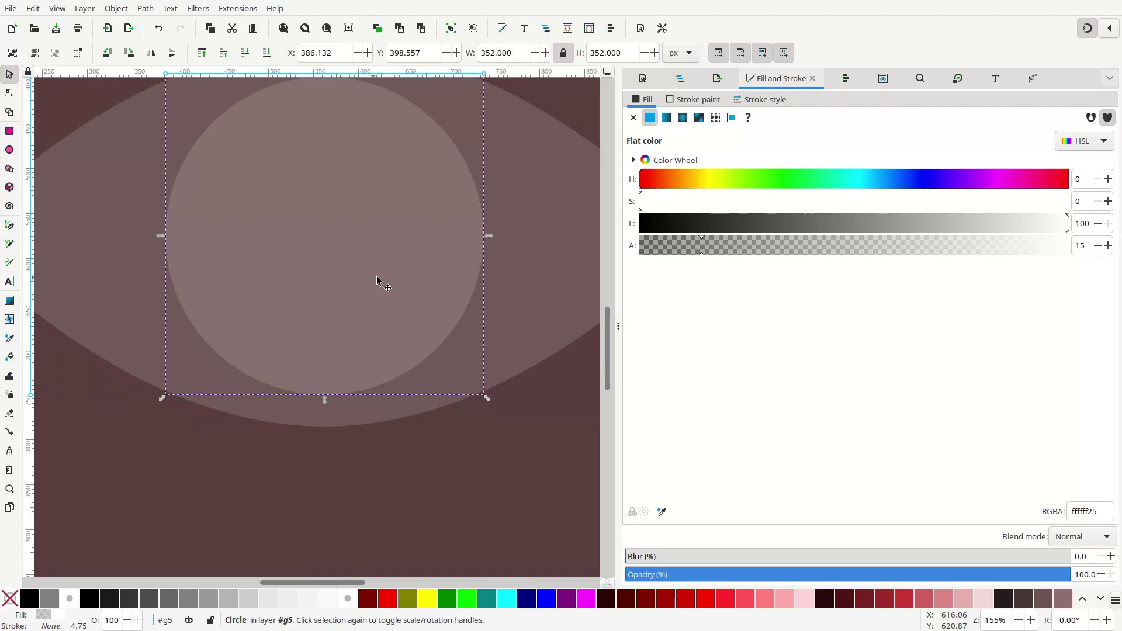
{"action": "scroll", "coordinate": [393, 276], "scroll_direction": "down", "scroll_amount": 3}
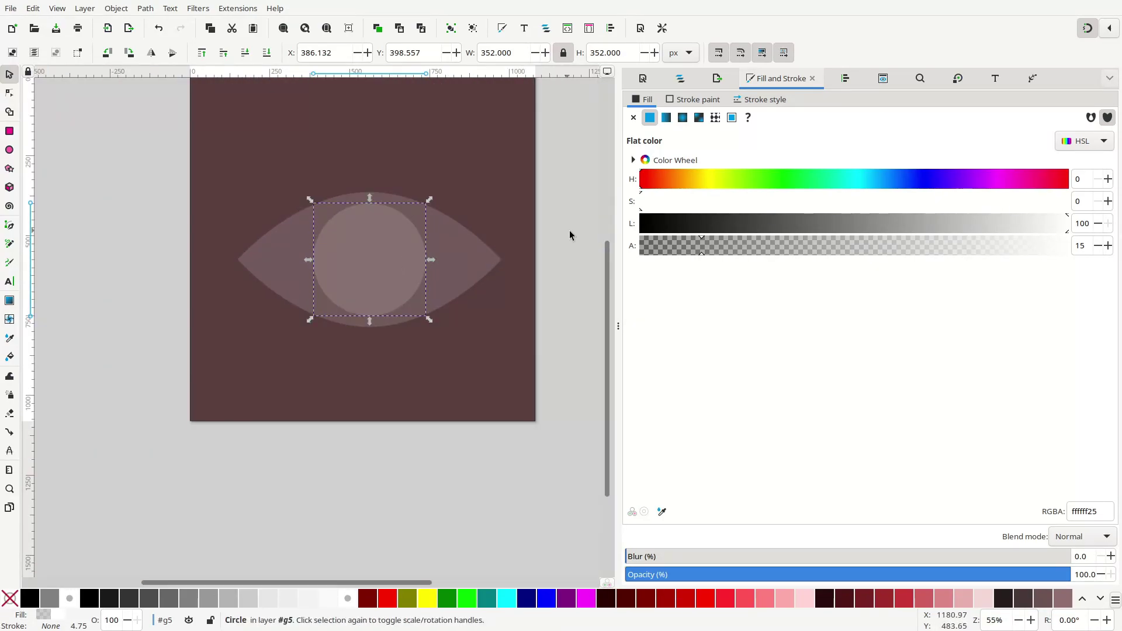
{"action": "left_click", "coordinate": [571, 229]}
Step: Make the almond shape fully opaque white
{"action": "left_click", "coordinate": [453, 230]}
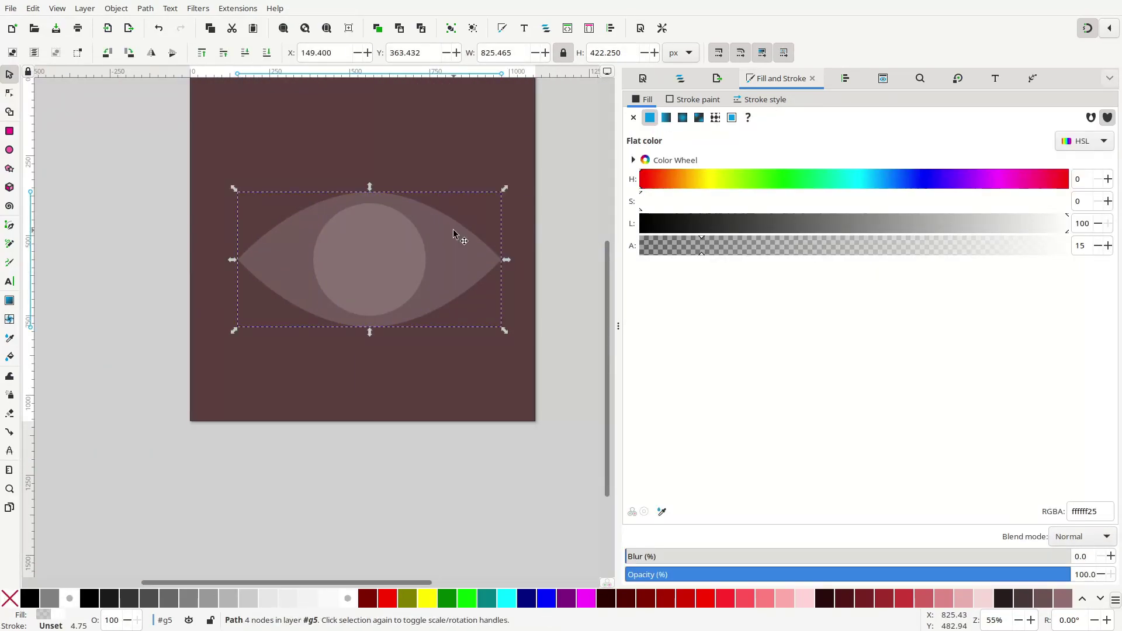
{"action": "left_click", "coordinate": [746, 250]}
{"action": "left_click_drag", "start_coordinate": [746, 250], "coordinate": [1099, 257]}
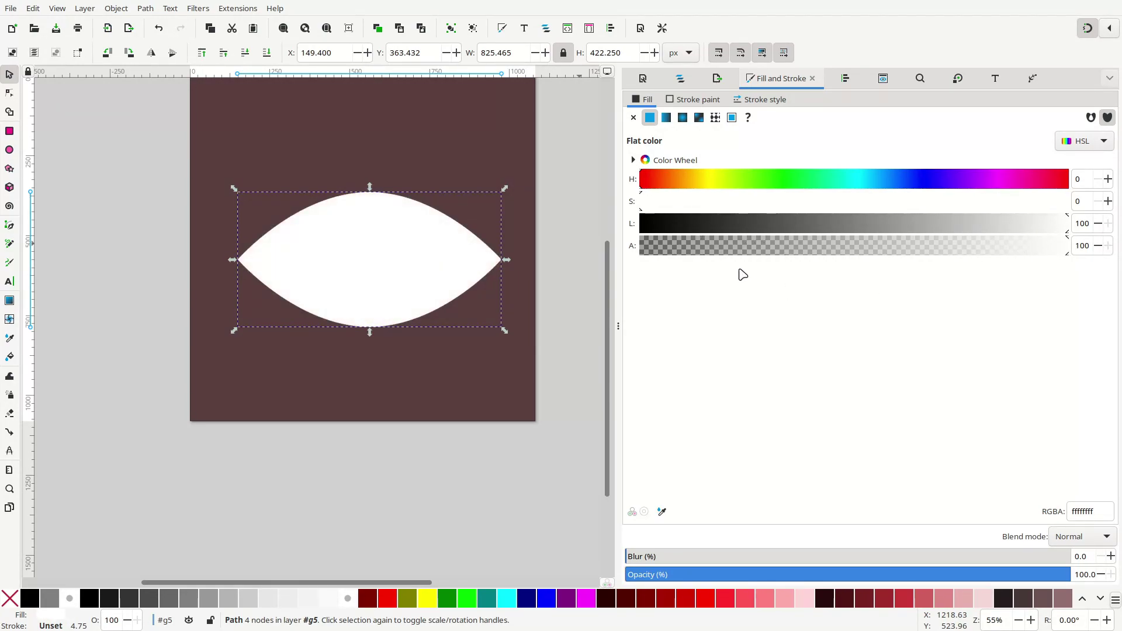
Step: Fill the inner circle with opaque dark maroon-brown (H0 S15 L17, alpha 100)
{"action": "left_click", "coordinate": [367, 245]}
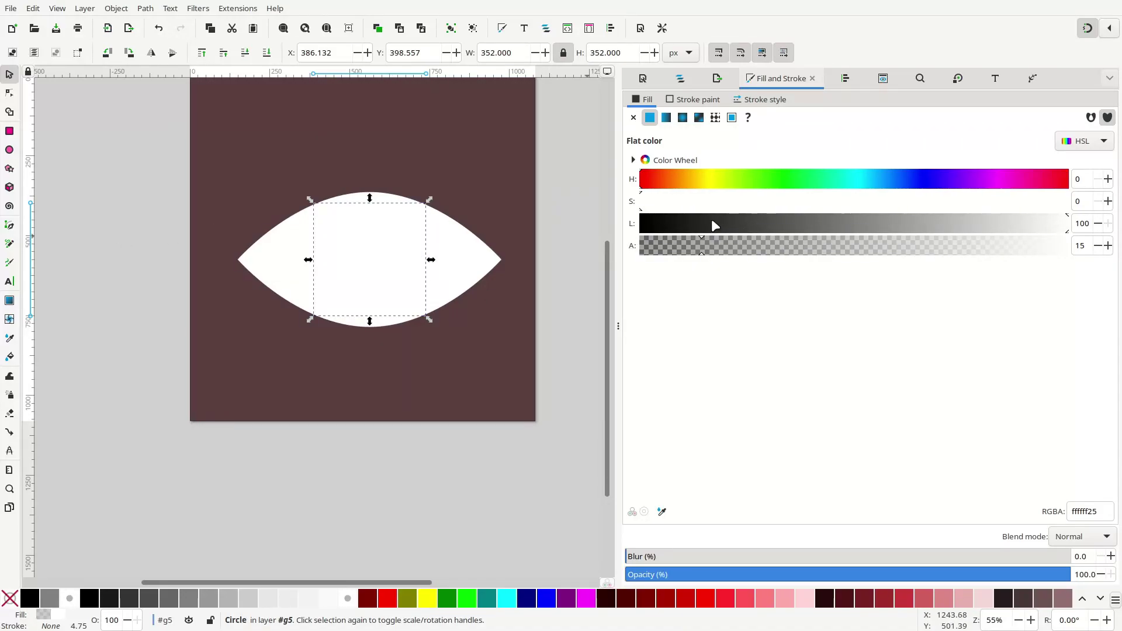
{"action": "left_click_drag", "start_coordinate": [703, 228], "coordinate": [401, 243]}
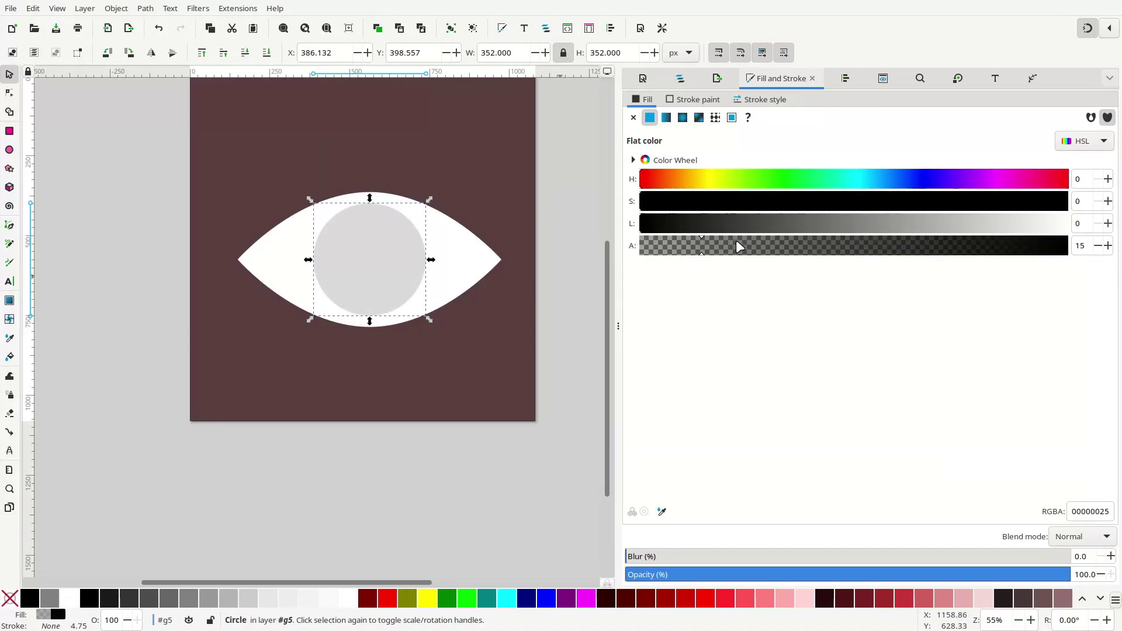
{"action": "left_click_drag", "start_coordinate": [739, 246], "coordinate": [1060, 244]}
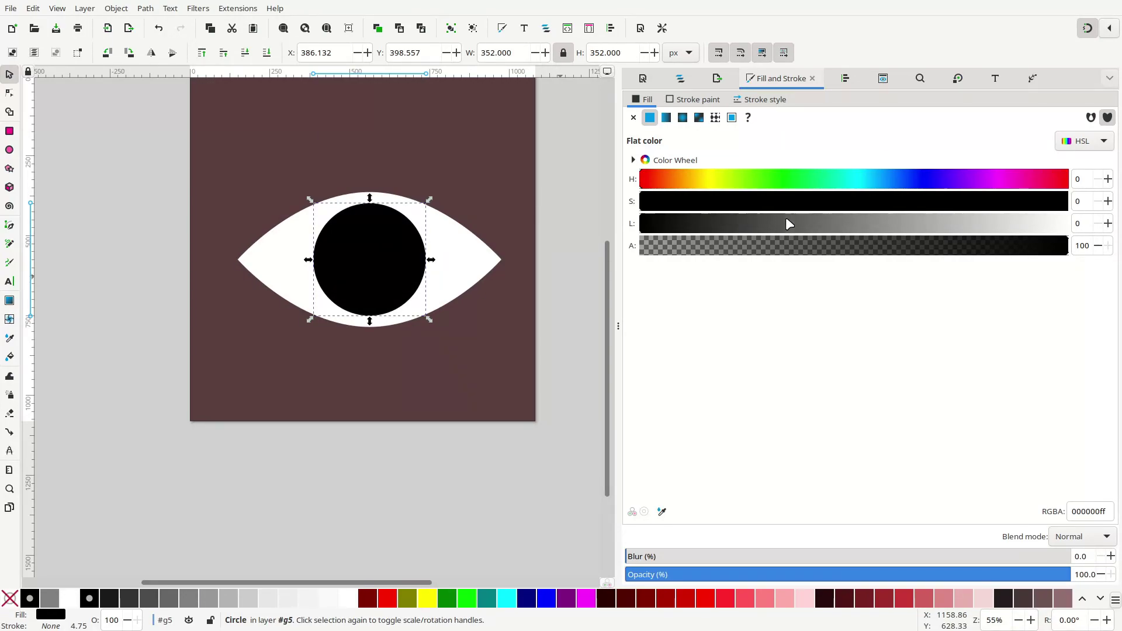
{"action": "mouse_move", "coordinate": [731, 205]}
{"action": "left_mouse_down"}
{"action": "mouse_move", "coordinate": [778, 208]}
{"action": "mouse_move", "coordinate": [681, 226]}
{"action": "left_mouse_up"}
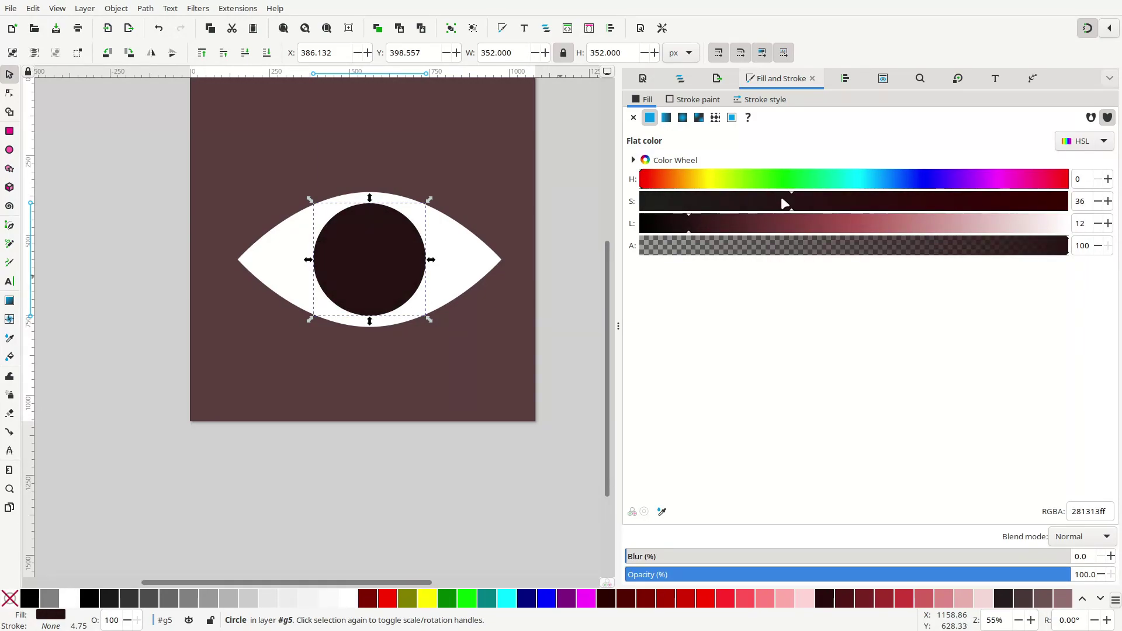
{"action": "left_click_drag", "start_coordinate": [784, 204], "coordinate": [879, 205]}
{"action": "left_click_drag", "start_coordinate": [773, 228], "coordinate": [710, 225]}
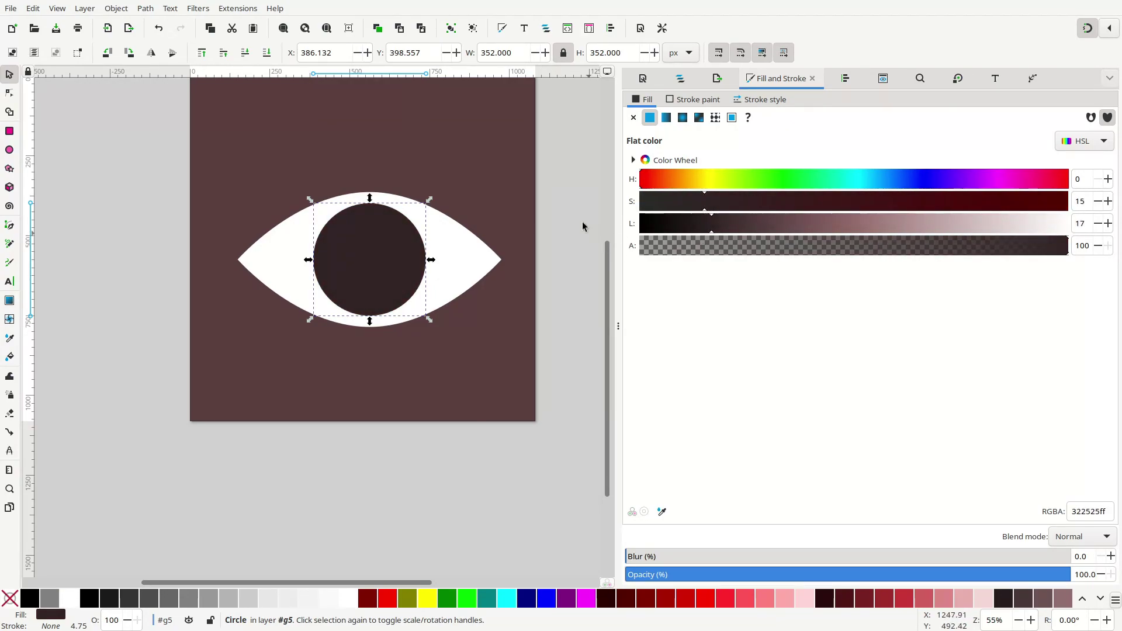
{"action": "left_click", "coordinate": [556, 236]}
Step: Give the iris a radial gradient with a fully opaque outer stop and a black centre stop
{"action": "left_click", "coordinate": [372, 274]}
{"action": "left_click", "coordinate": [684, 118]}
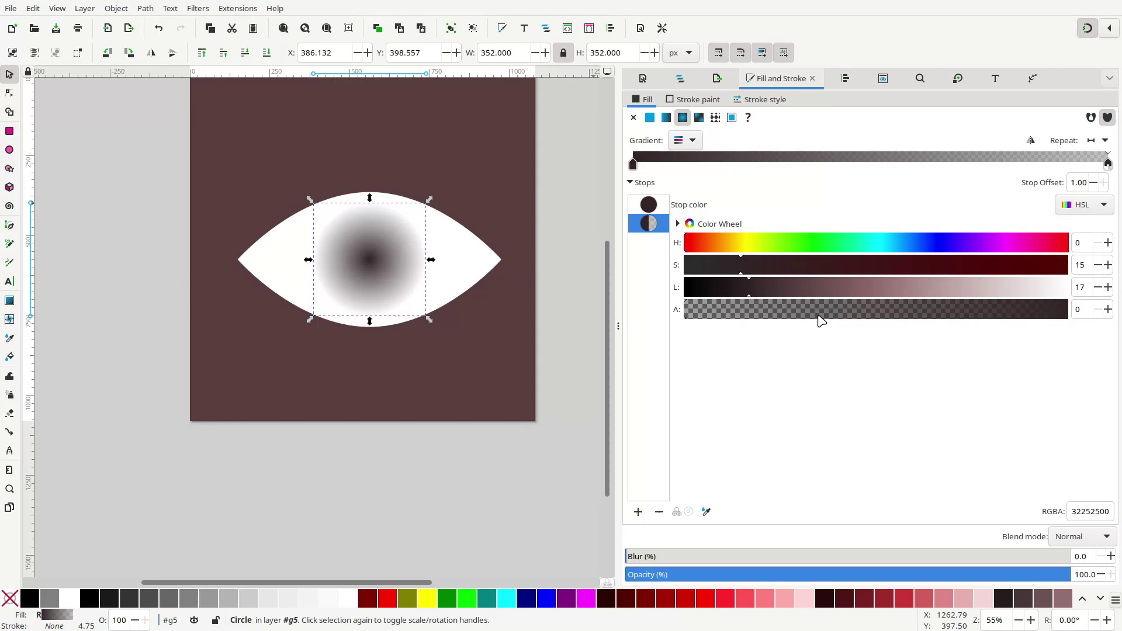
{"action": "left_click_drag", "start_coordinate": [768, 306], "coordinate": [1087, 308]}
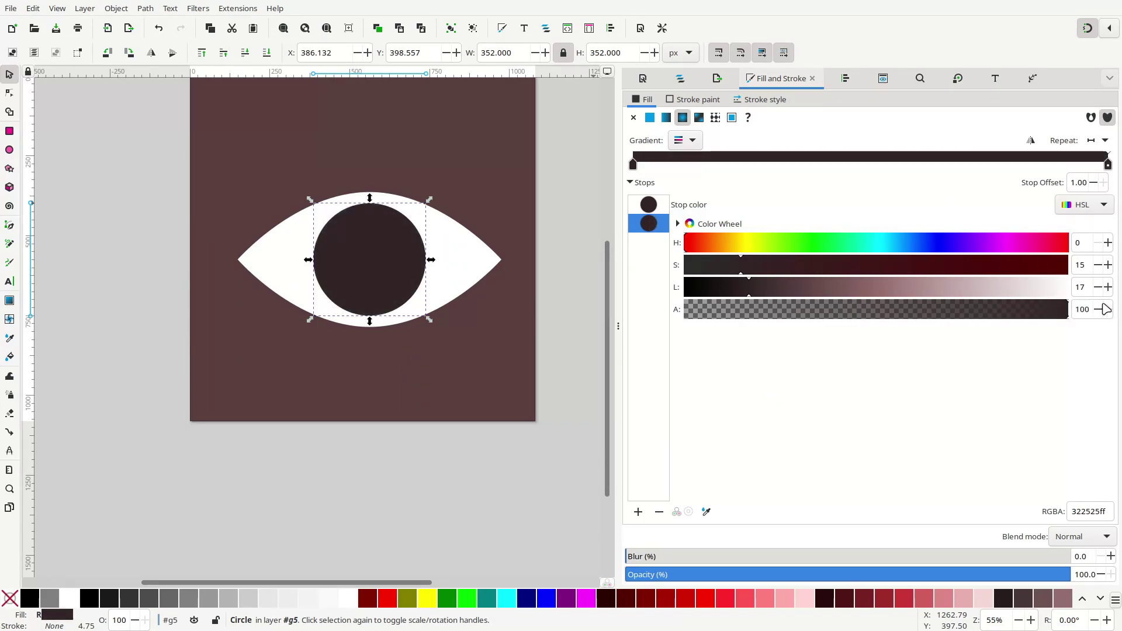
{"action": "left_click", "coordinate": [649, 204]}
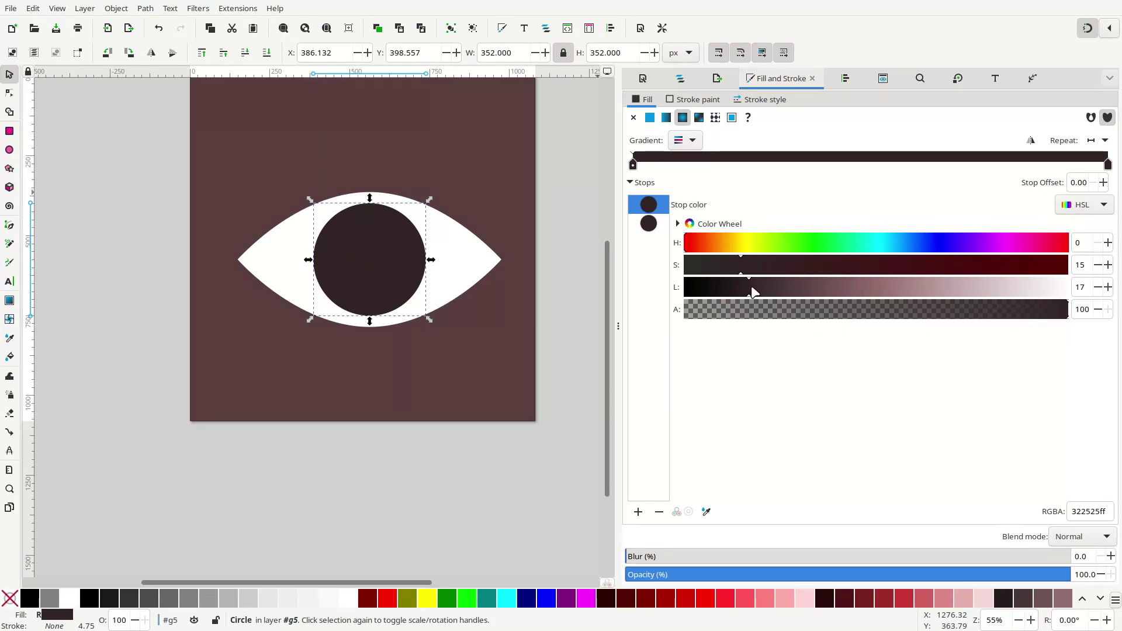
{"action": "left_click_drag", "start_coordinate": [753, 294], "coordinate": [581, 288]}
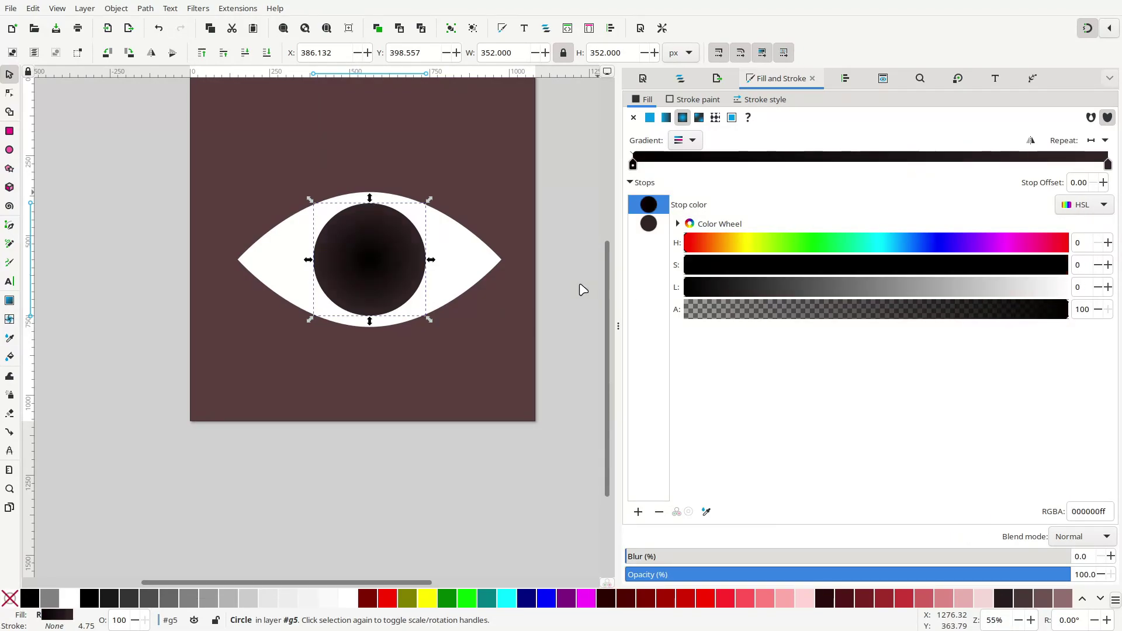
Step: Add two more gradient stops and slide them toward the centre to form a black pupil
{"action": "double_click", "coordinate": [934, 157]}
{"action": "left_click_drag", "start_coordinate": [934, 163], "coordinate": [789, 166]}
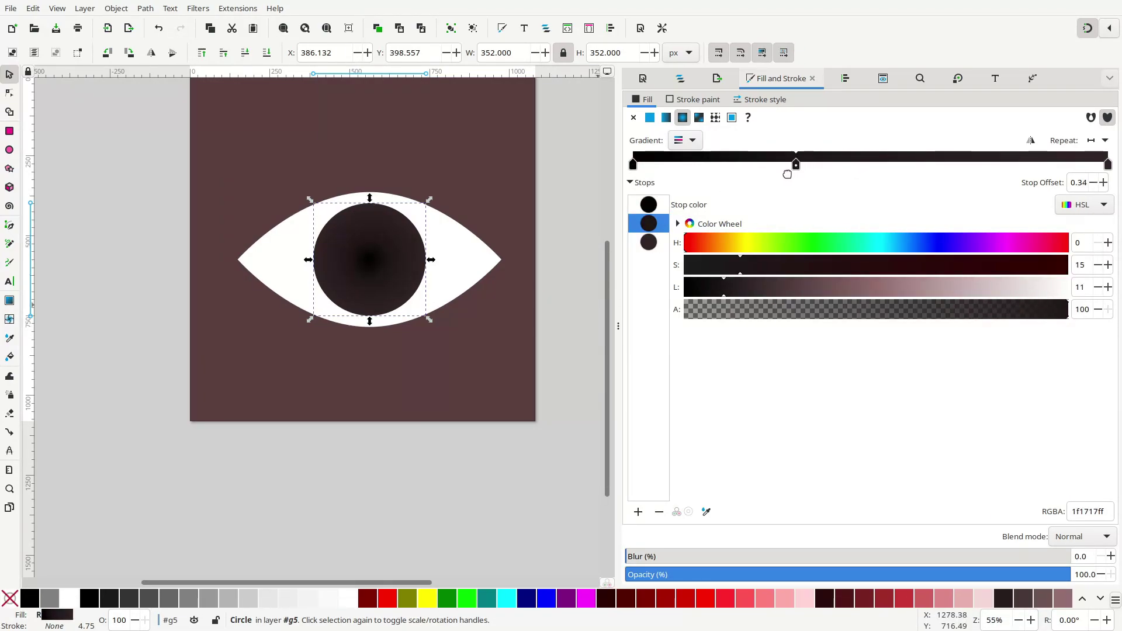
{"action": "double_click", "coordinate": [1016, 161]}
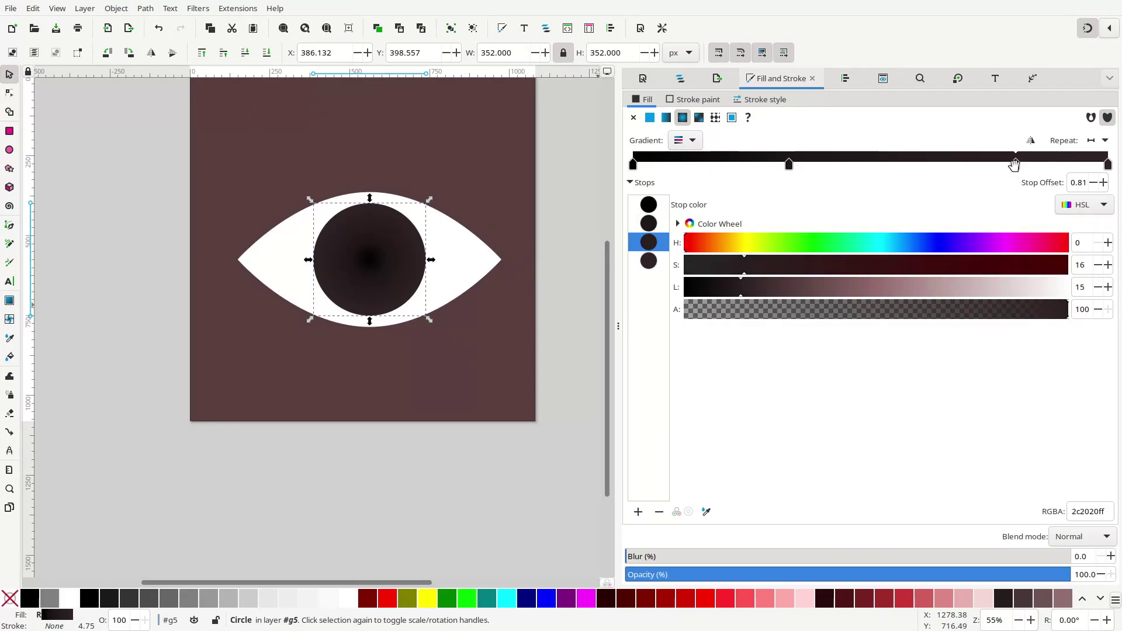
{"action": "left_click_drag", "start_coordinate": [1015, 164], "coordinate": [799, 164]}
{"action": "left_click", "coordinate": [581, 197]}
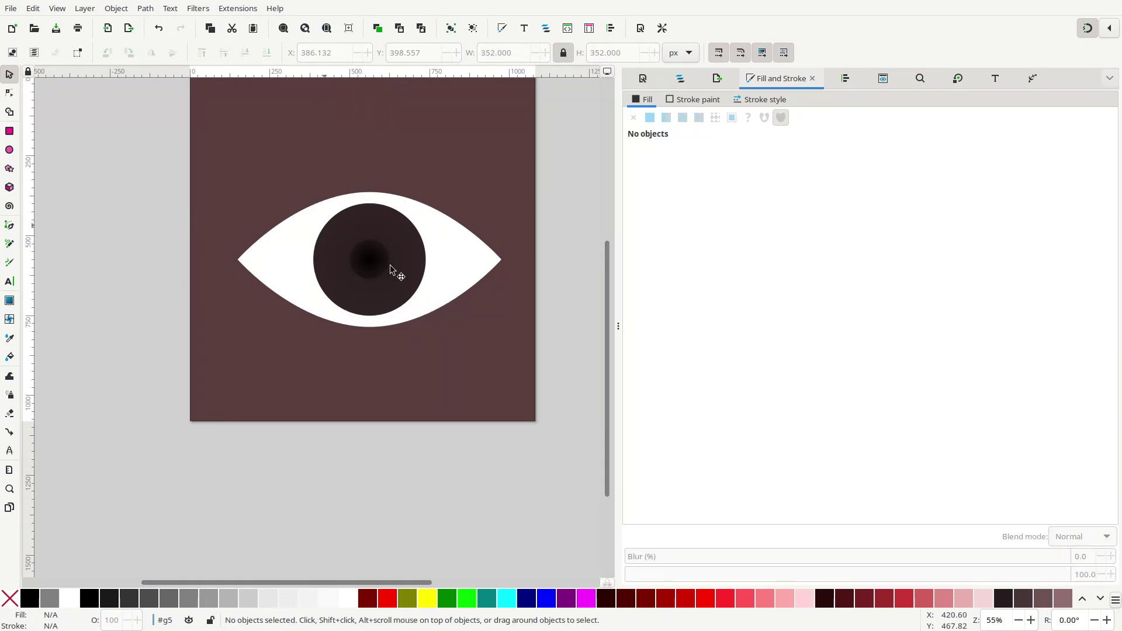
{"action": "key", "text": "ctrl"}
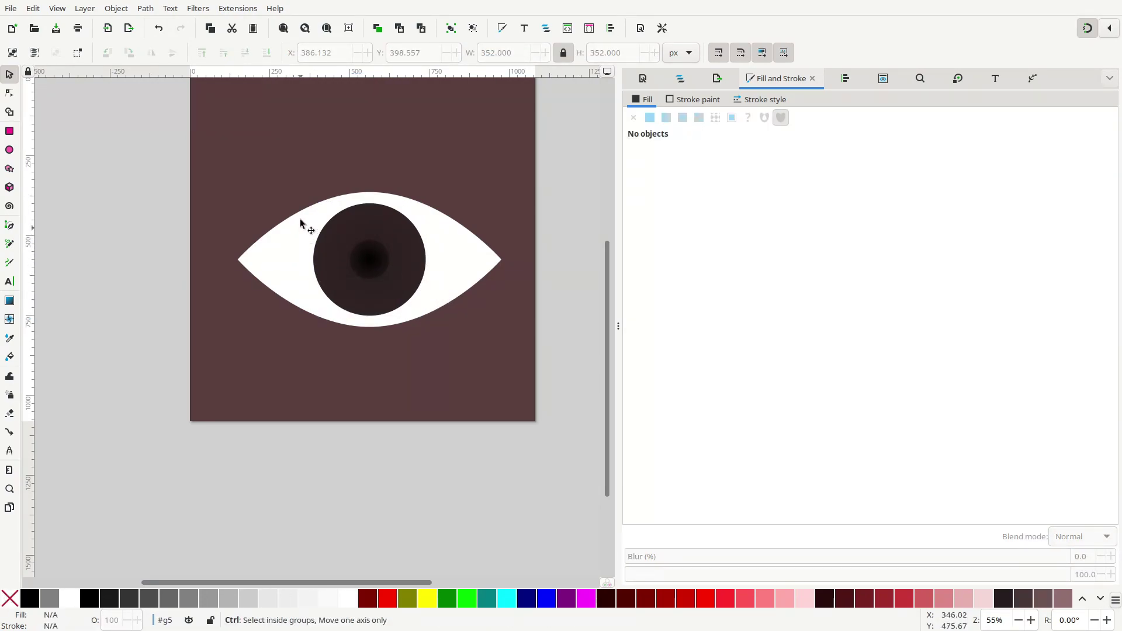
{"action": "scroll", "coordinate": [300, 218], "scroll_direction": "down", "scroll_amount": 2}
{"action": "left_click_drag", "start_coordinate": [310, 190], "coordinate": [324, 268]}
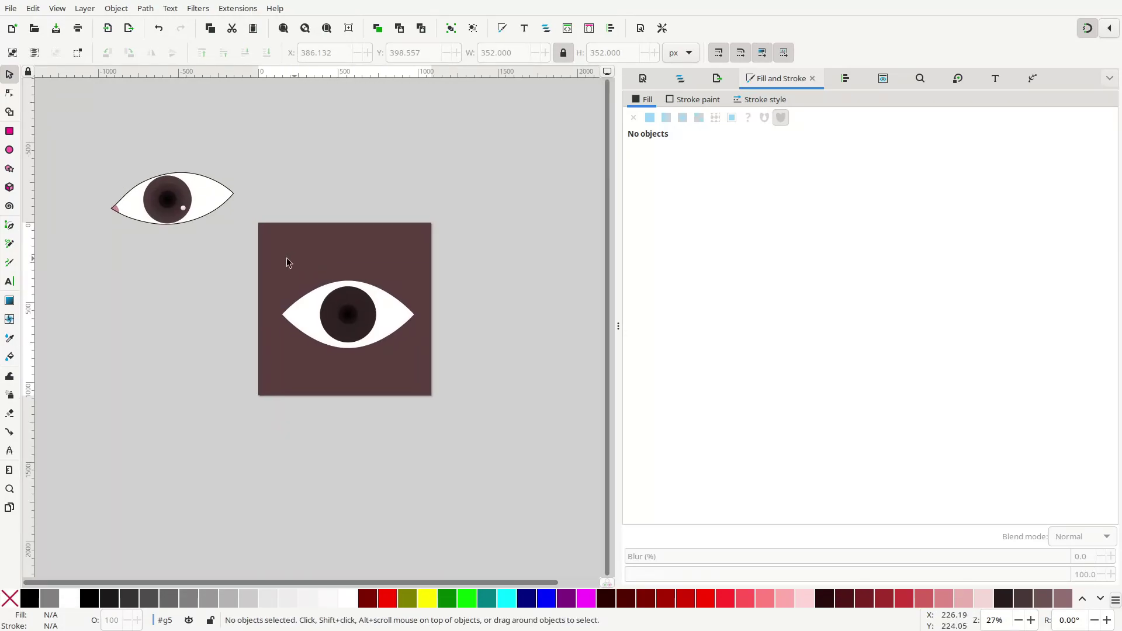
{"action": "scroll", "coordinate": [367, 331], "scroll_direction": "up", "scroll_amount": 4}
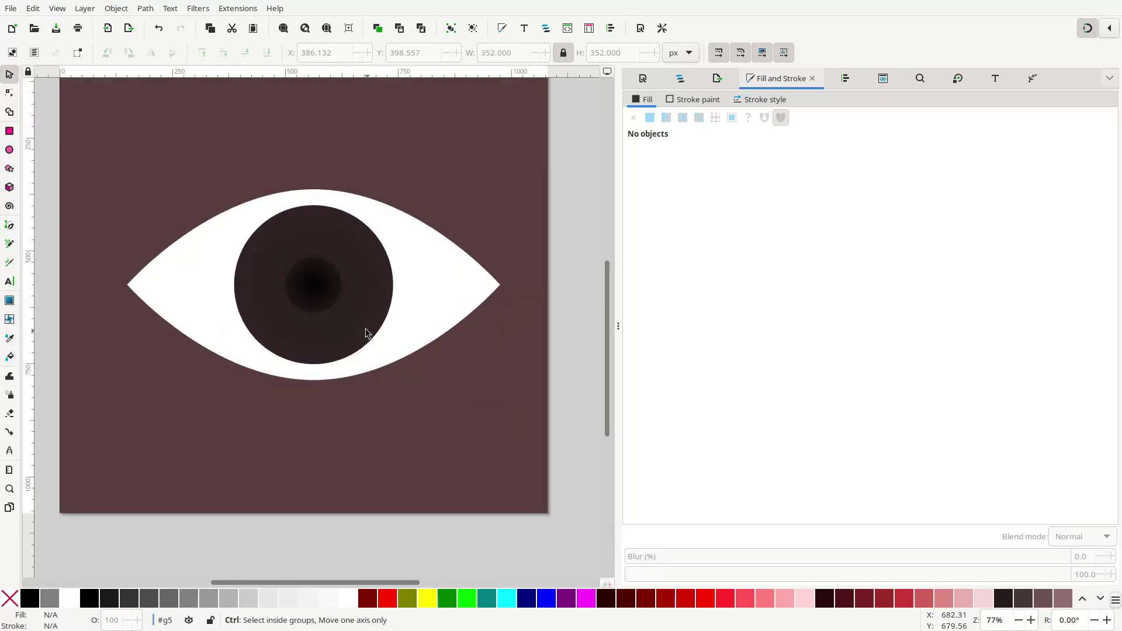
{"action": "scroll", "coordinate": [355, 324], "scroll_direction": "down", "scroll_amount": 1}
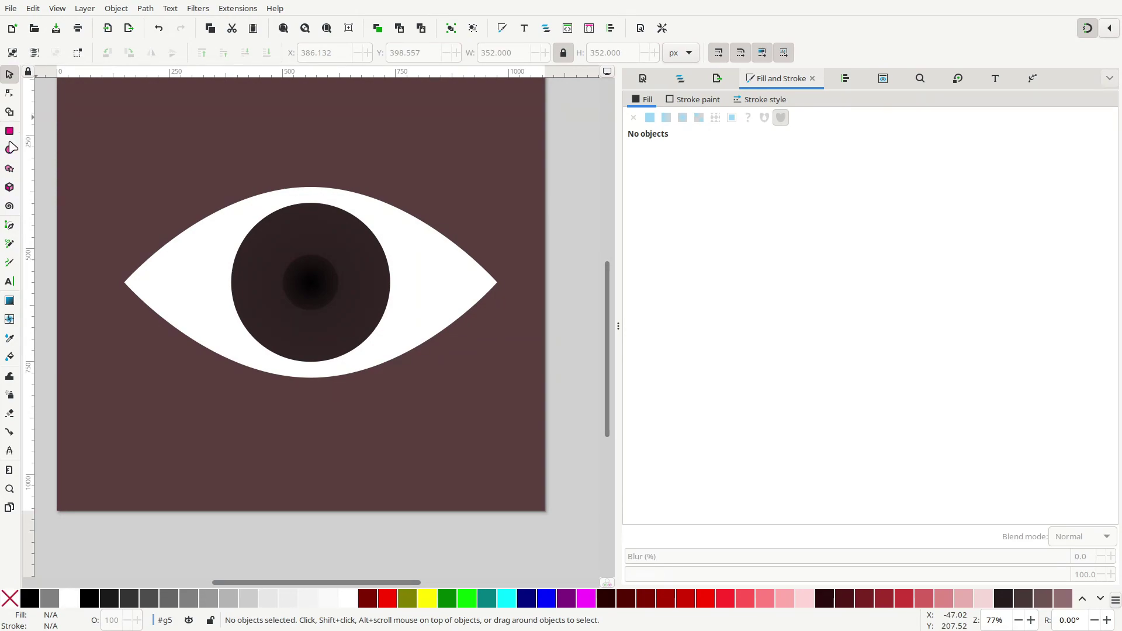
Step: Draw a small circle on the iris's lower right with both radii set to 35 px
{"action": "left_click", "coordinate": [9, 149]}
{"action": "left_click_drag", "start_coordinate": [328, 299], "coordinate": [357, 331]}
{"action": "left_click", "coordinate": [79, 49]}
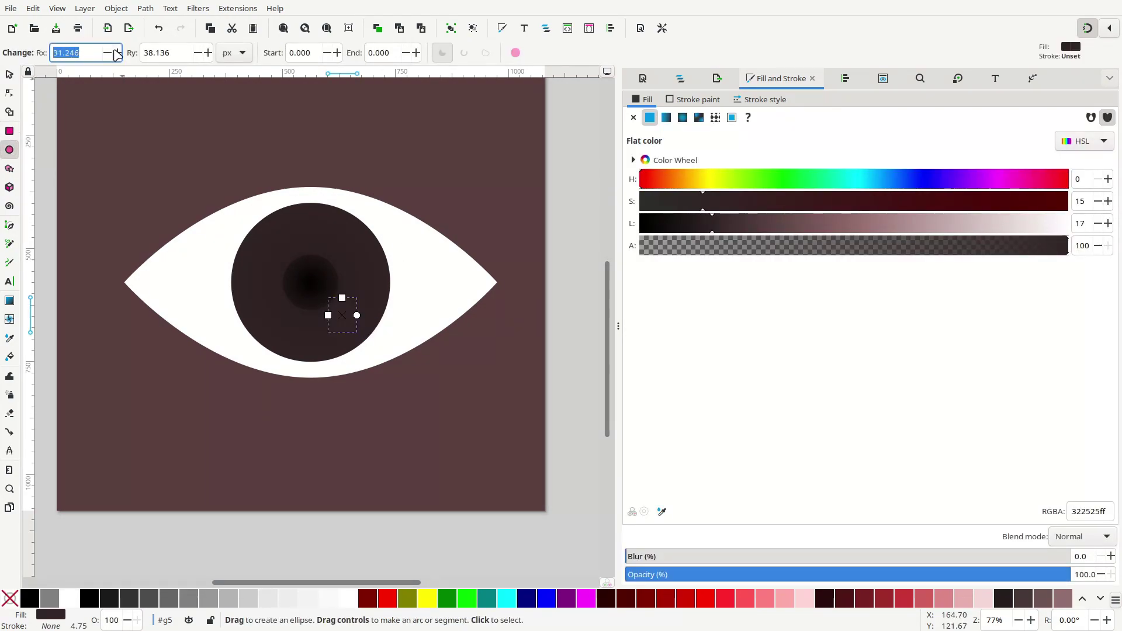
{"action": "type", "text": "35"}
{"action": "key", "text": "Tab"}
{"action": "type", "text": "35"}
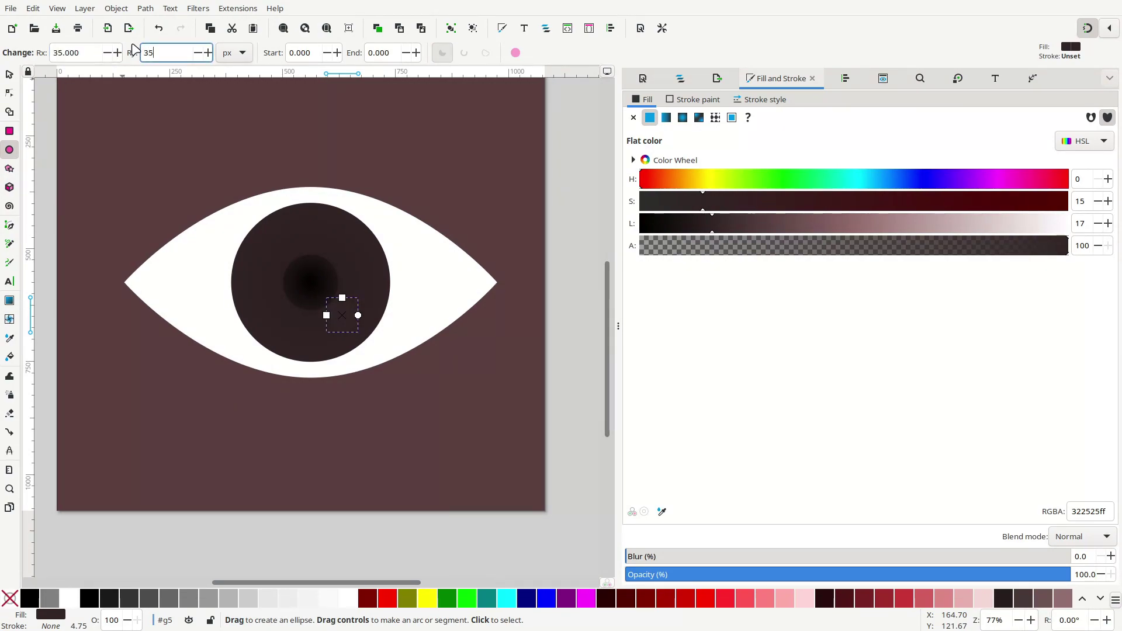
{"action": "key", "text": "Return"}
Step: Make the small circle opaque pure white, shrink it to about 28 px and nudge it down-right
{"action": "left_click", "coordinate": [9, 74]}
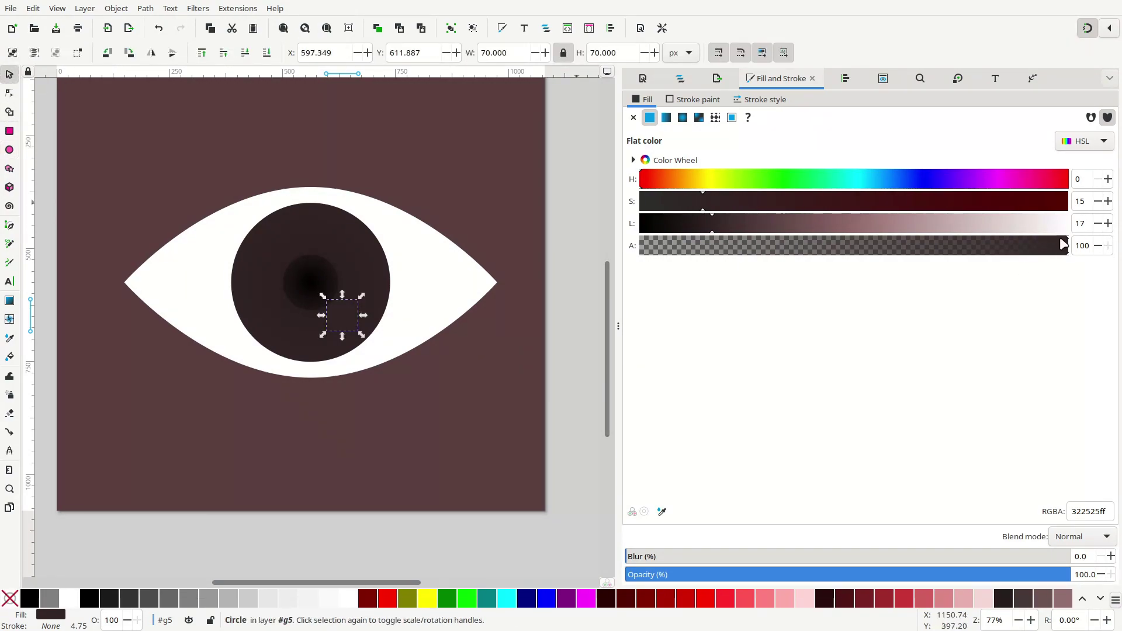
{"action": "left_click_drag", "start_coordinate": [710, 229], "coordinate": [1110, 233]}
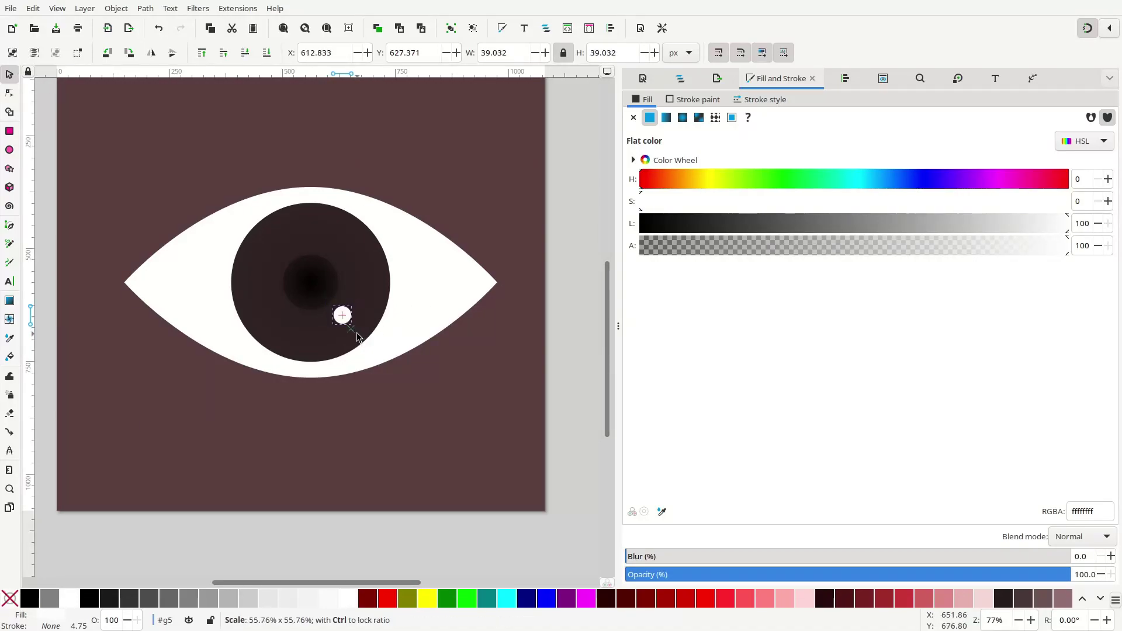
{"action": "left_click_drag", "start_coordinate": [357, 337], "coordinate": [354, 333]}
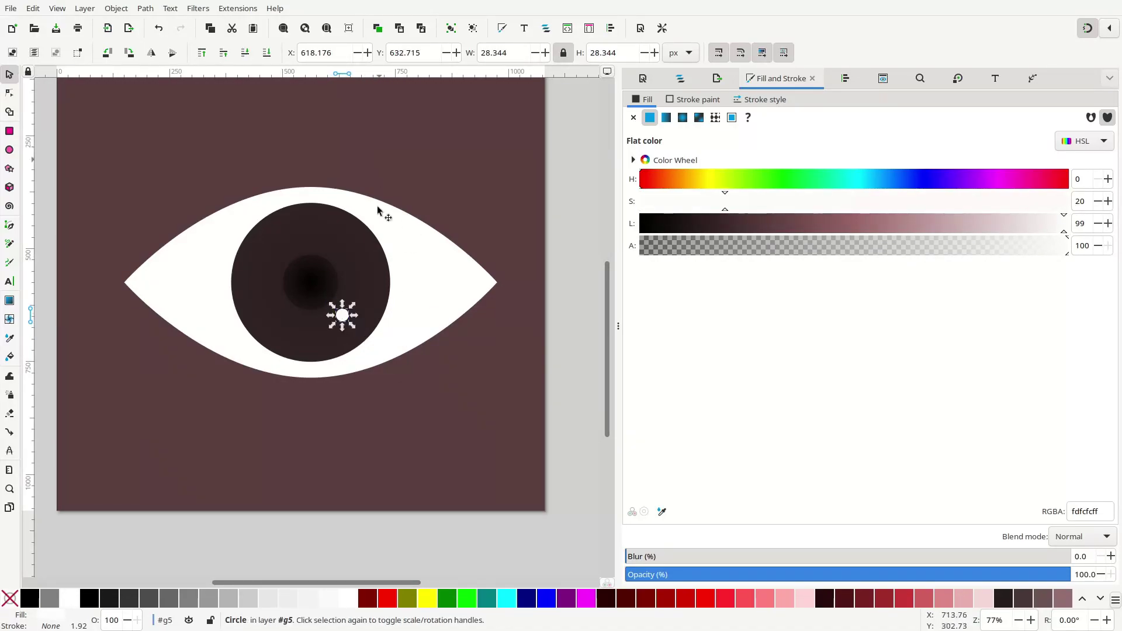
{"action": "left_click", "coordinate": [1066, 226]}
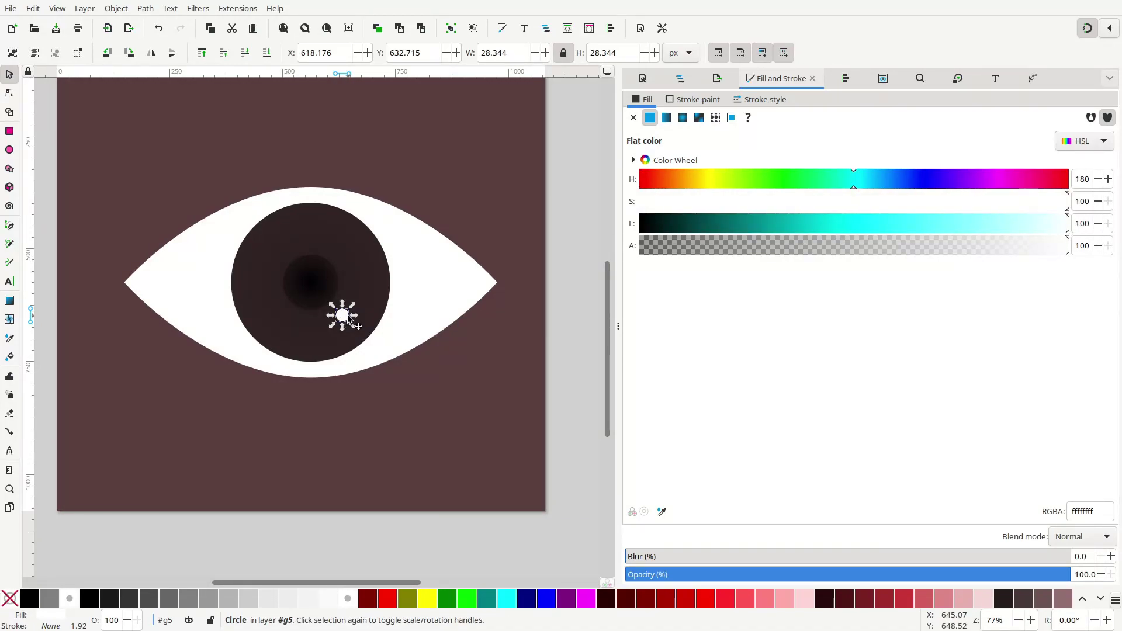
{"action": "left_click_drag", "start_coordinate": [349, 320], "coordinate": [354, 330]}
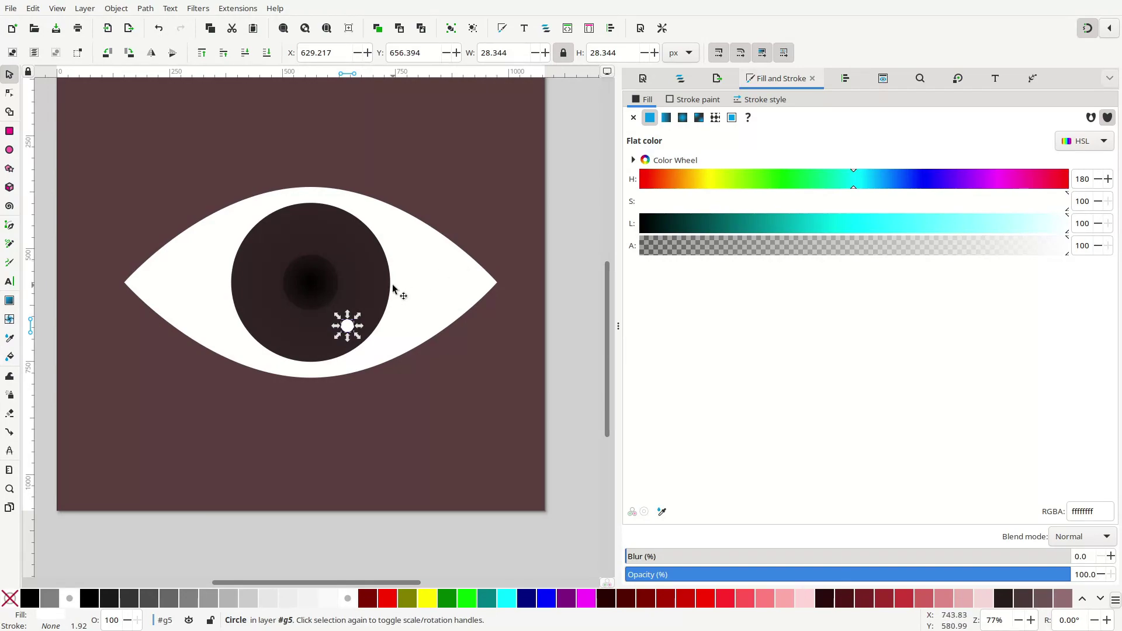
{"action": "left_click", "coordinate": [787, 246]}
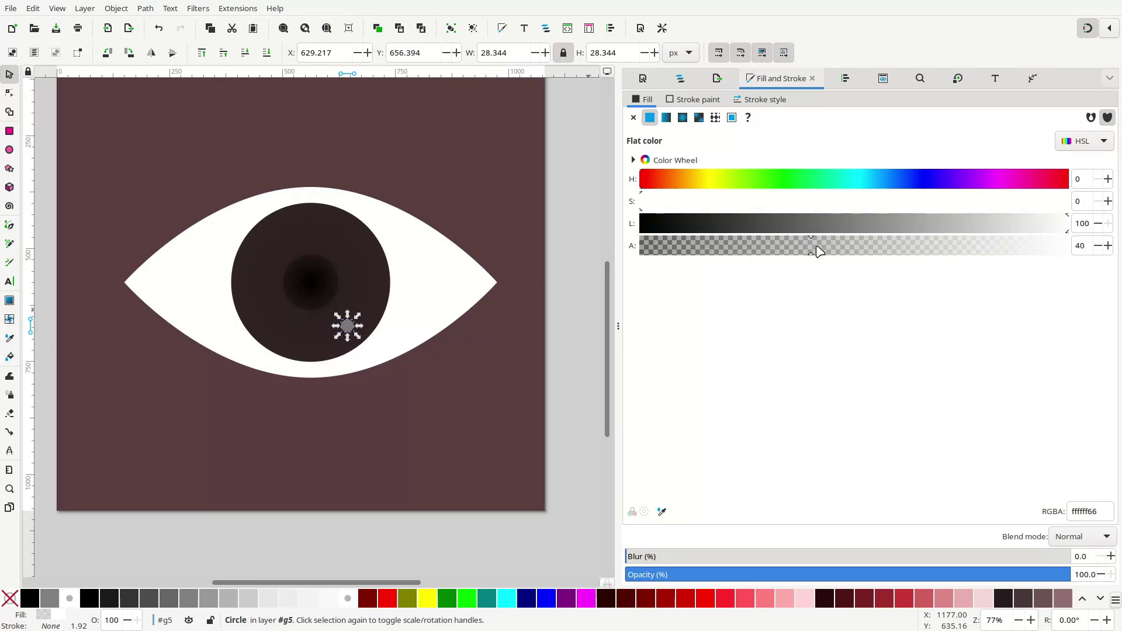
{"action": "left_click_drag", "start_coordinate": [833, 252], "coordinate": [1069, 246]}
Step: Switch the highlight's fill to a gradient with a semi-transparent end stop and move it off-page right
{"action": "left_click", "coordinate": [668, 117]}
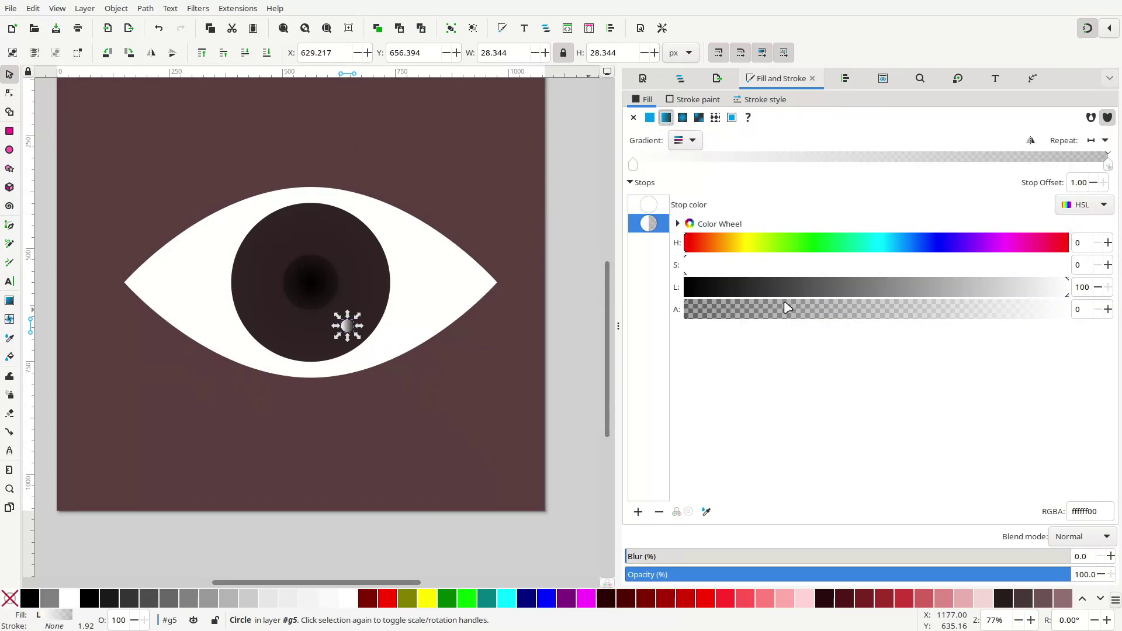
{"action": "left_click", "coordinate": [916, 310]}
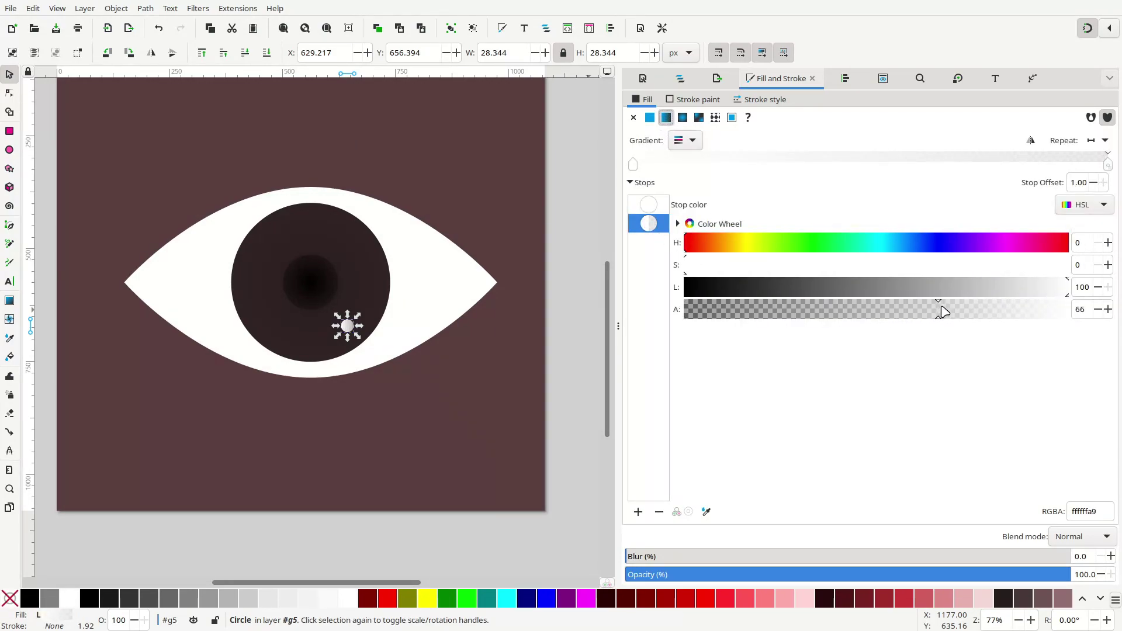
{"action": "left_click", "coordinate": [524, 335]}
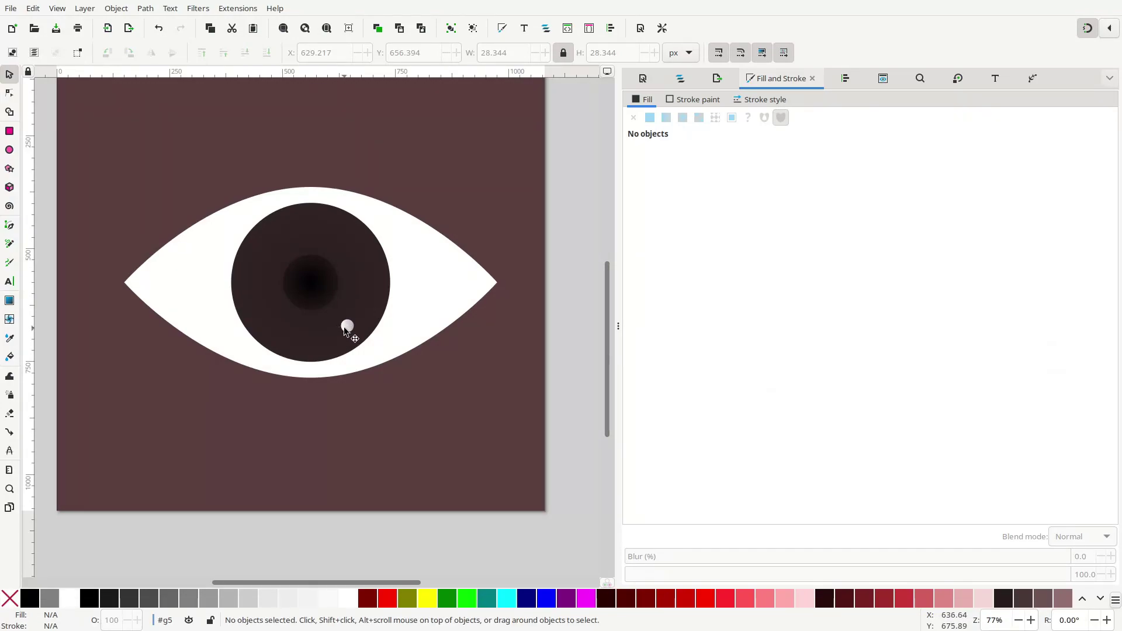
{"action": "mouse_move", "coordinate": [347, 331]}
{"action": "left_mouse_down"}
{"action": "mouse_move", "coordinate": [518, 250]}
{"action": "mouse_move", "coordinate": [579, 216]}
{"action": "mouse_move", "coordinate": [570, 207]}
{"action": "left_mouse_up"}
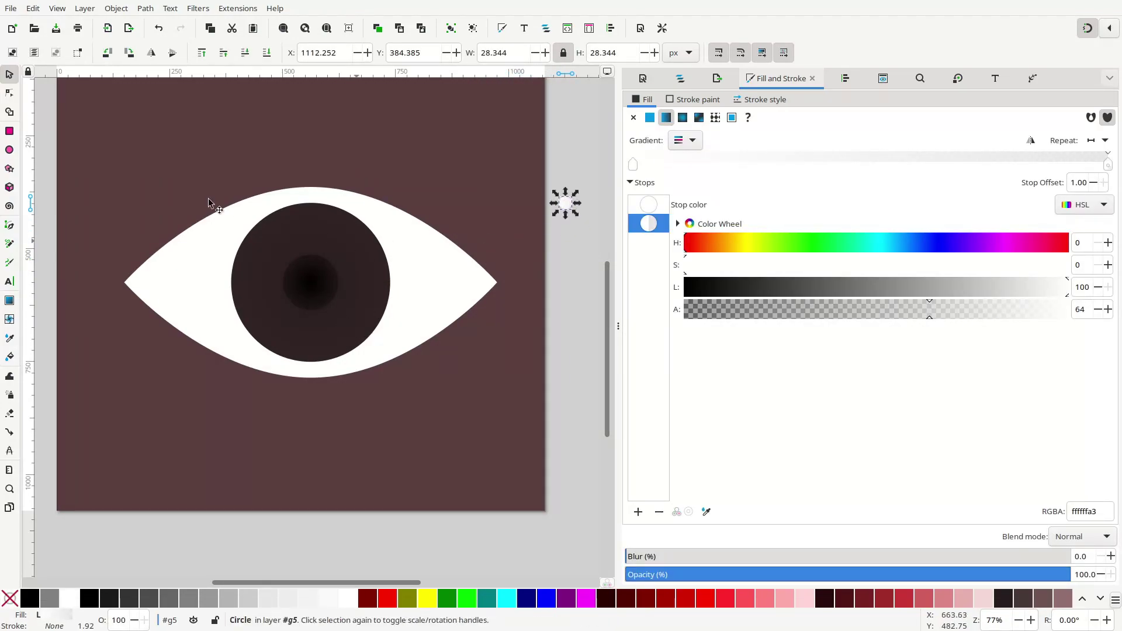
Step: Draw a small rectangle over the iris with corner rounding set to 0 and 0
{"action": "left_click", "coordinate": [10, 132]}
{"action": "left_click_drag", "start_coordinate": [324, 299], "coordinate": [361, 319]}
{"action": "left_click_drag", "start_coordinate": [165, 53], "coordinate": [140, 52]}
{"action": "left_click_drag", "start_coordinate": [229, 52], "coordinate": [238, 57]}
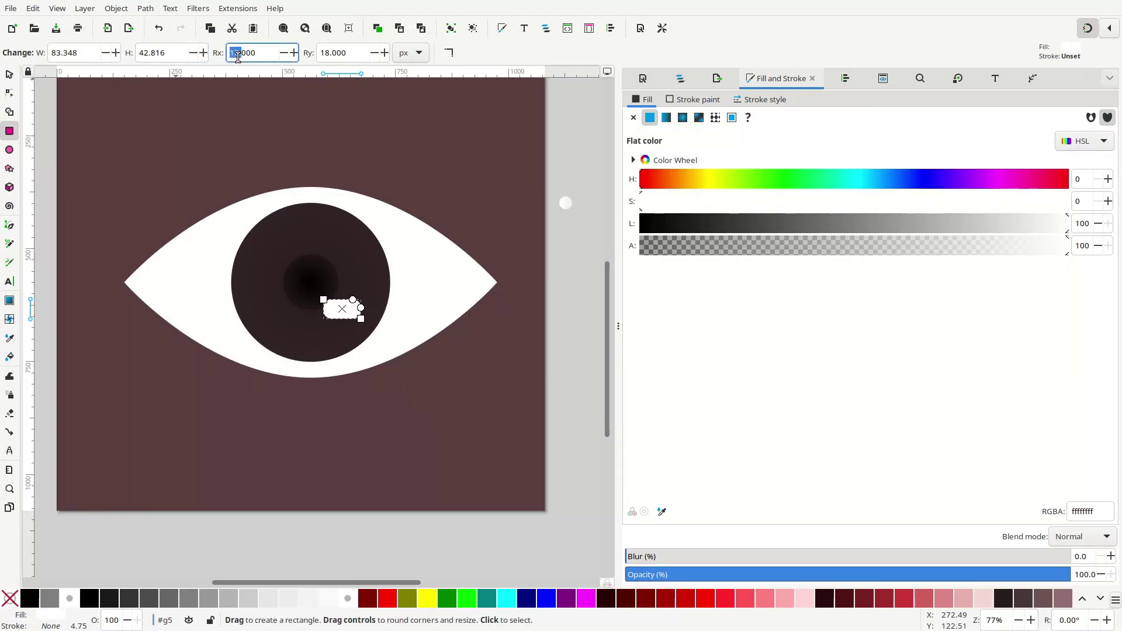
{"action": "type", "text": "0"}
{"action": "key", "text": "Tab"}
{"action": "type", "text": "0"}
{"action": "key", "text": "Return"}
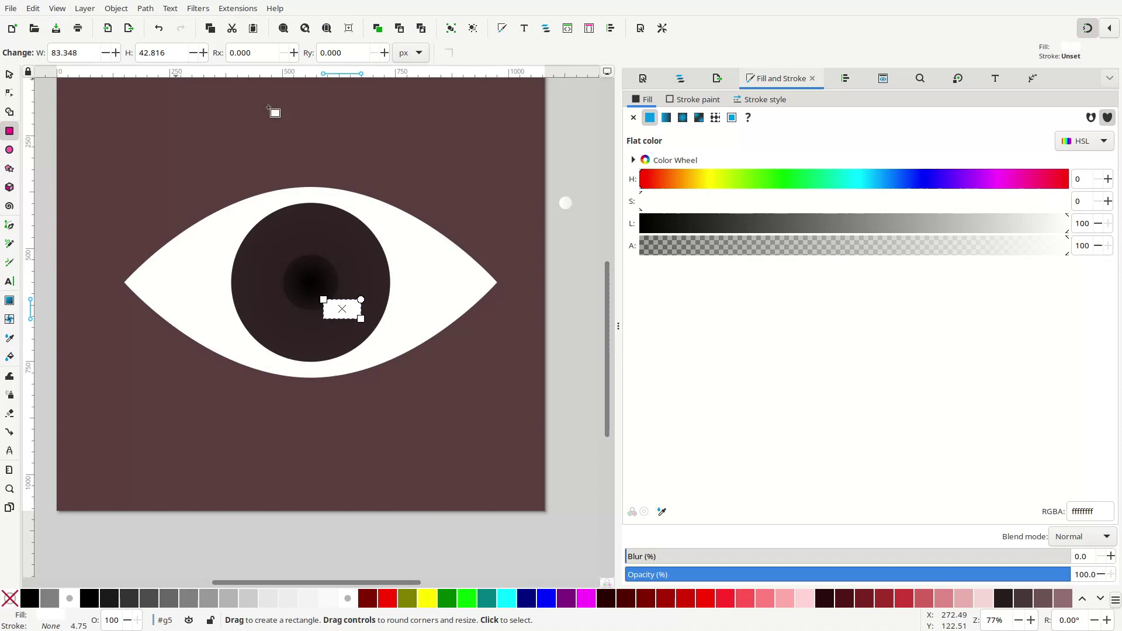
Step: Rotate the rectangle about 43 degrees and shrink it to roughly three quarters size
{"action": "left_click", "coordinate": [9, 74]}
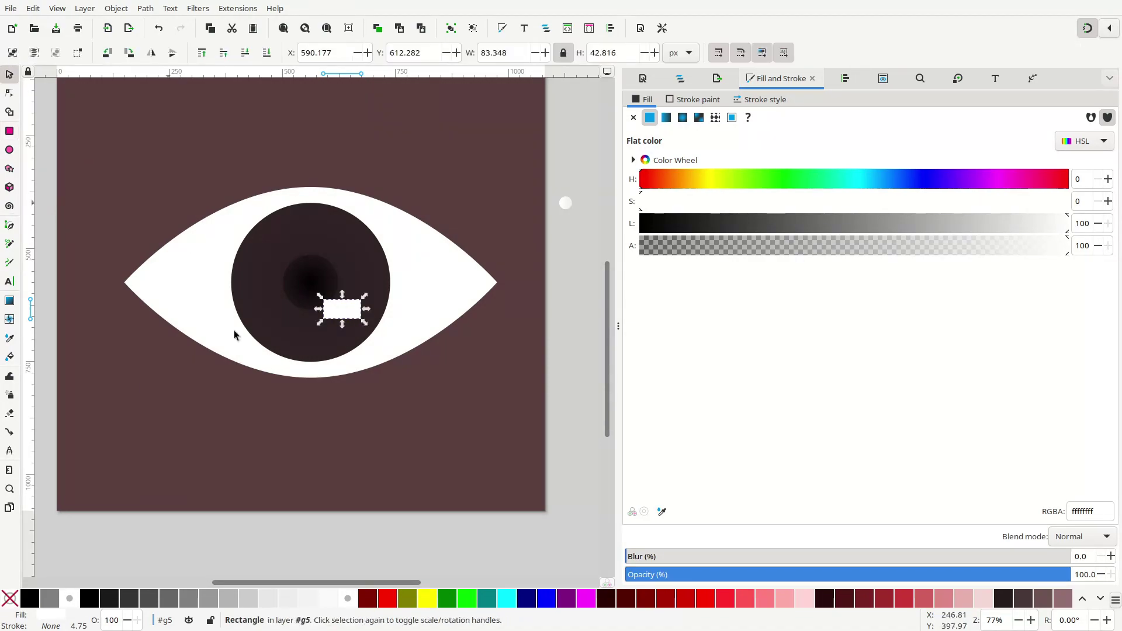
{"action": "left_click", "coordinate": [356, 319]}
{"action": "left_click_drag", "start_coordinate": [364, 323], "coordinate": [342, 330]}
{"action": "left_click", "coordinate": [561, 375]}
{"action": "left_click", "coordinate": [356, 321]}
{"action": "scroll", "coordinate": [266, 372], "scroll_direction": "up", "scroll_amount": 2}
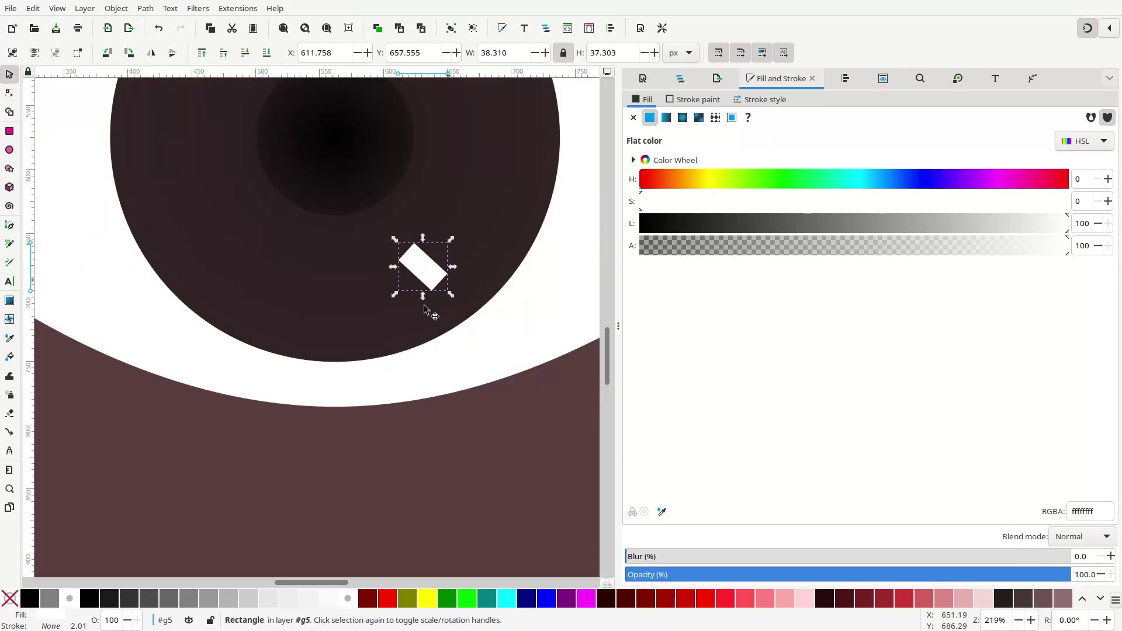
{"action": "scroll", "coordinate": [332, 216], "scroll_direction": "up", "scroll_amount": 2}
Step: Convert the rectangle to a path and insert midpoint nodes between its four corners
{"action": "left_click", "coordinate": [8, 93]}
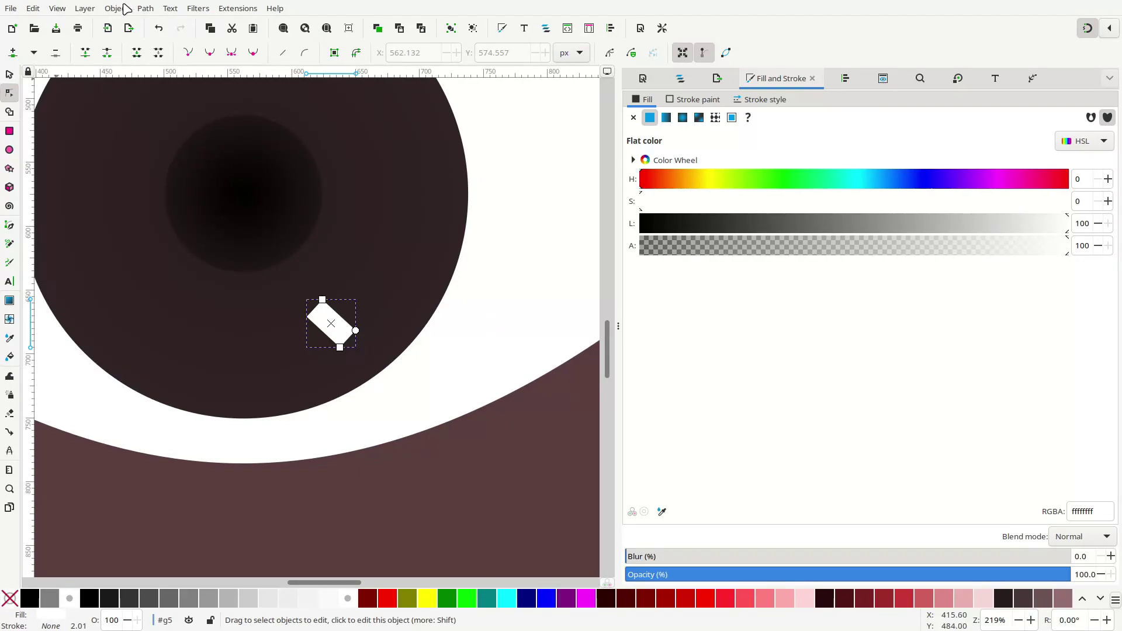
{"action": "left_click", "coordinate": [146, 8]}
{"action": "left_click", "coordinate": [161, 23]}
{"action": "left_click_drag", "start_coordinate": [292, 284], "coordinate": [393, 401]}
{"action": "left_click", "coordinate": [9, 52]}
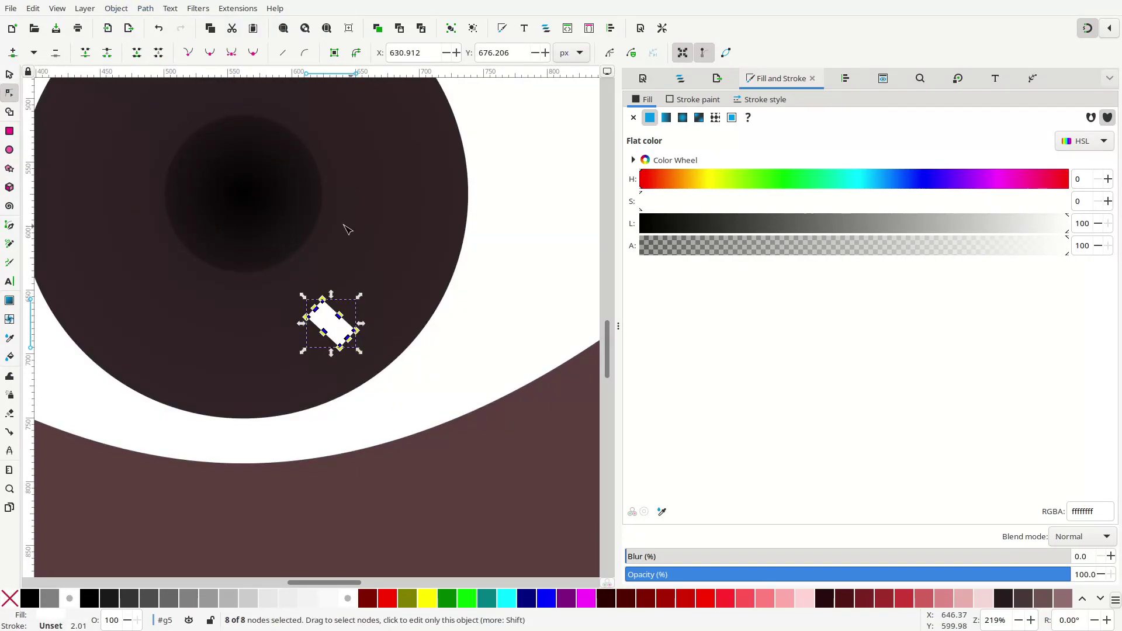
{"action": "left_click", "coordinate": [343, 225]}
{"action": "left_click", "coordinate": [331, 318]}
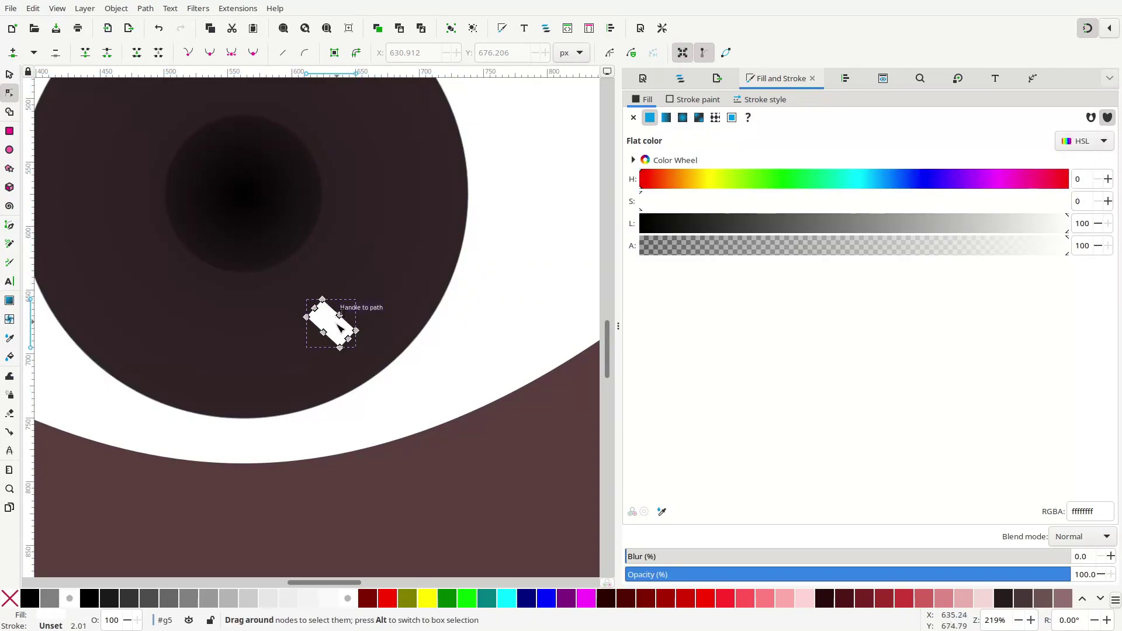
Step: Drag two nodes down-left, make them auto-smooth, and tweak a node into a curved highlight
{"action": "left_click", "coordinate": [339, 316]}
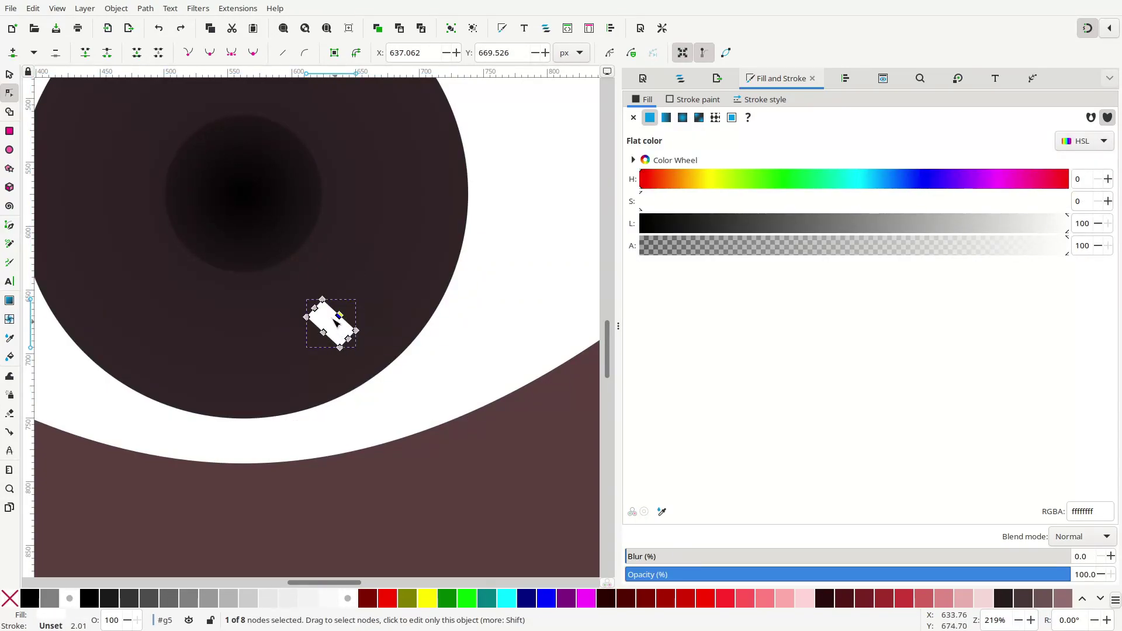
{"action": "left_click", "coordinate": [323, 332], "text": "shift"}
{"action": "left_click", "coordinate": [323, 332]}
{"action": "left_click_drag", "start_coordinate": [323, 332], "coordinate": [319, 336]}
{"action": "left_click", "coordinate": [252, 54]}
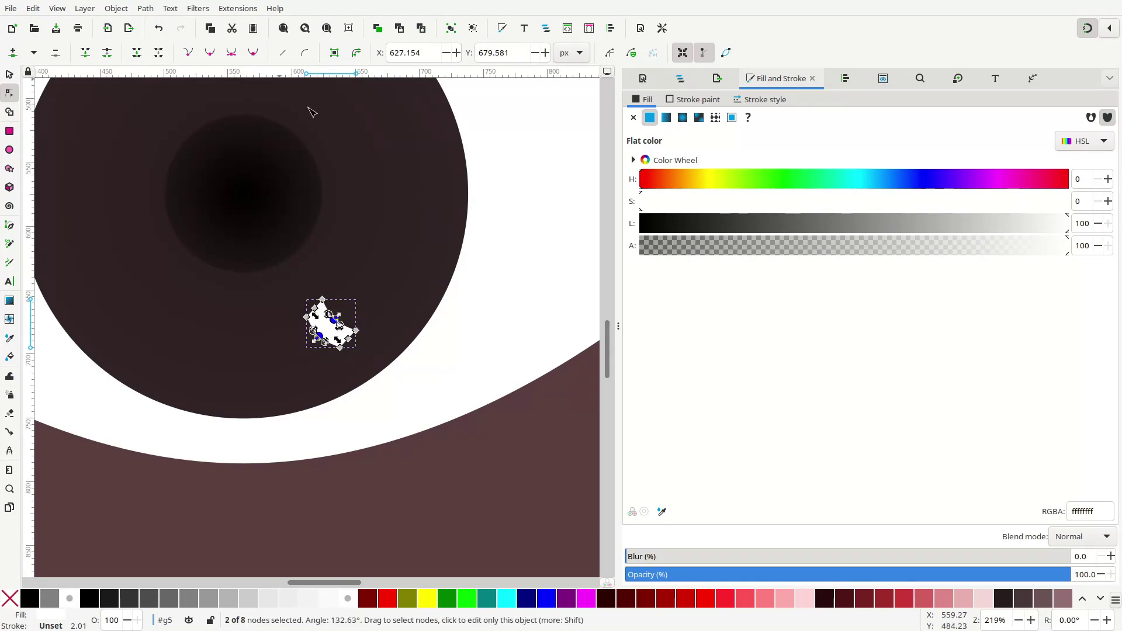
{"action": "left_click_drag", "start_coordinate": [335, 319], "coordinate": [342, 318]}
{"action": "key", "text": "s"}
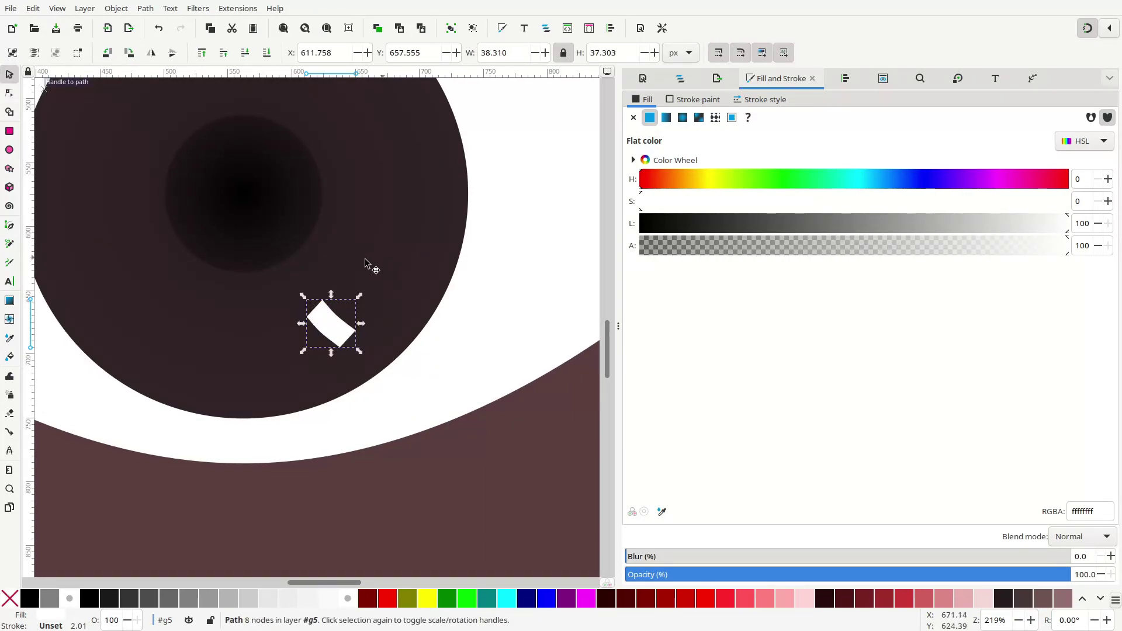
{"action": "scroll", "coordinate": [354, 266], "scroll_direction": "down", "scroll_amount": 4}
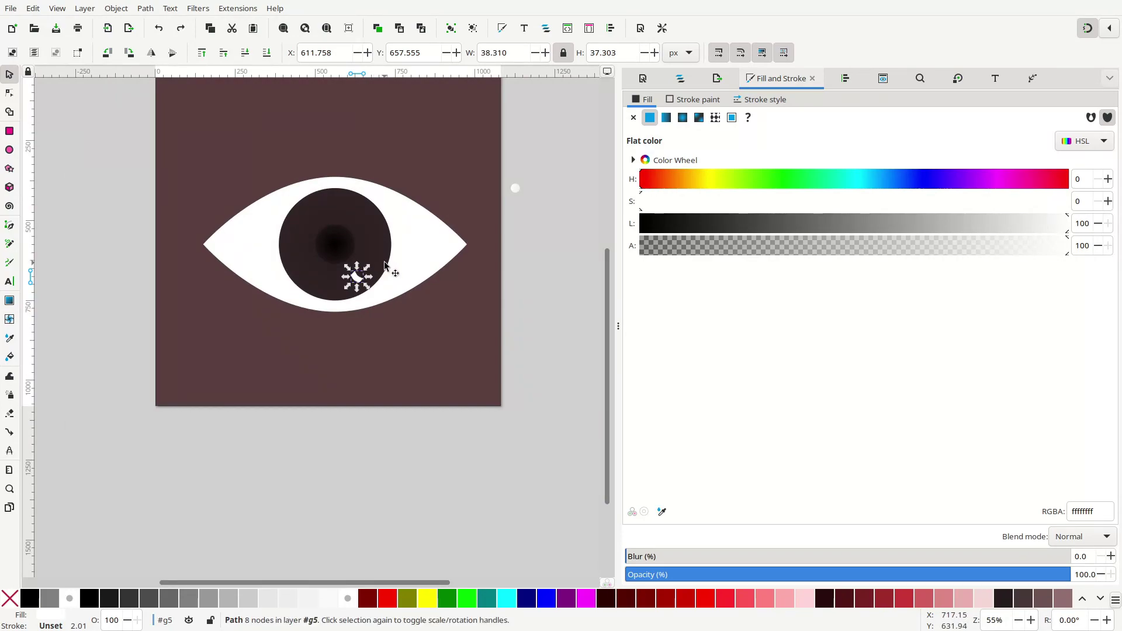
Step: Drop the curved shape and place the small white gradient dot on the iris's lower right
{"action": "left_click", "coordinate": [548, 297]}
{"action": "left_click", "coordinate": [367, 284]}
{"action": "key", "text": "Escape"}
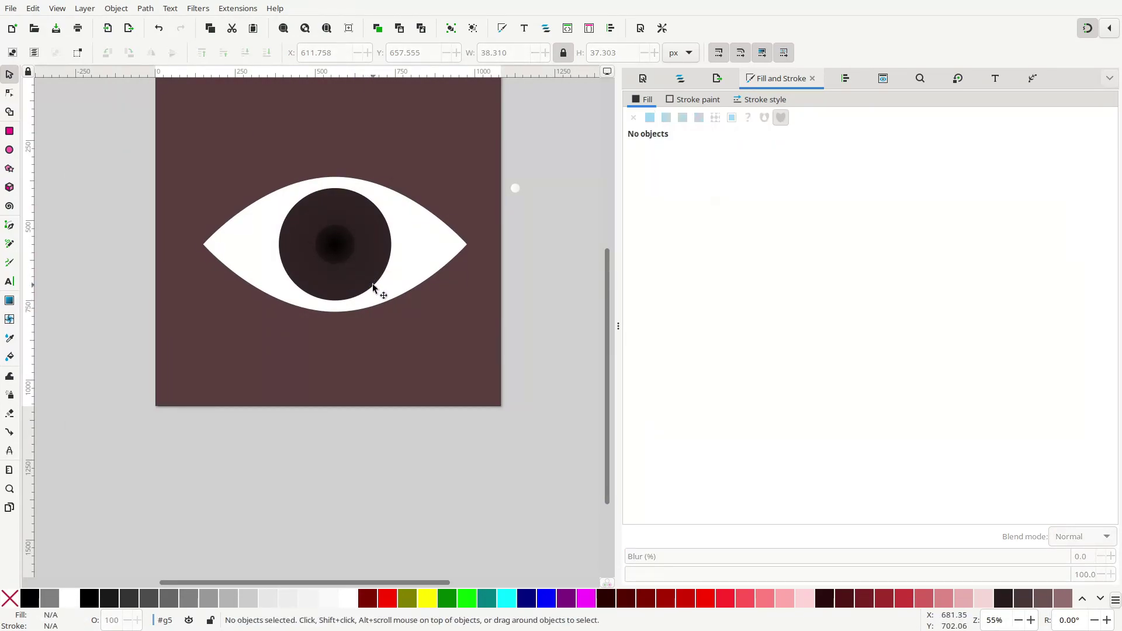
{"action": "left_click_drag", "start_coordinate": [516, 192], "coordinate": [354, 281]}
{"action": "scroll", "coordinate": [512, 243], "scroll_direction": "down", "scroll_amount": 2}
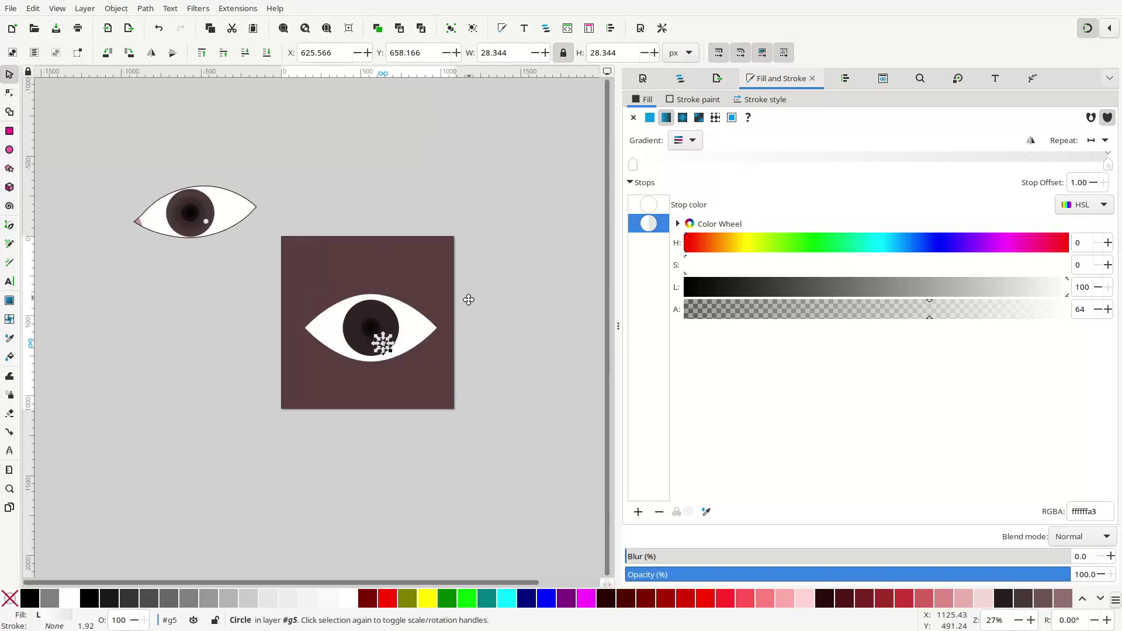
{"action": "scroll", "coordinate": [479, 292], "scroll_direction": "up", "scroll_amount": 2}
{"action": "left_click", "coordinate": [480, 313]}
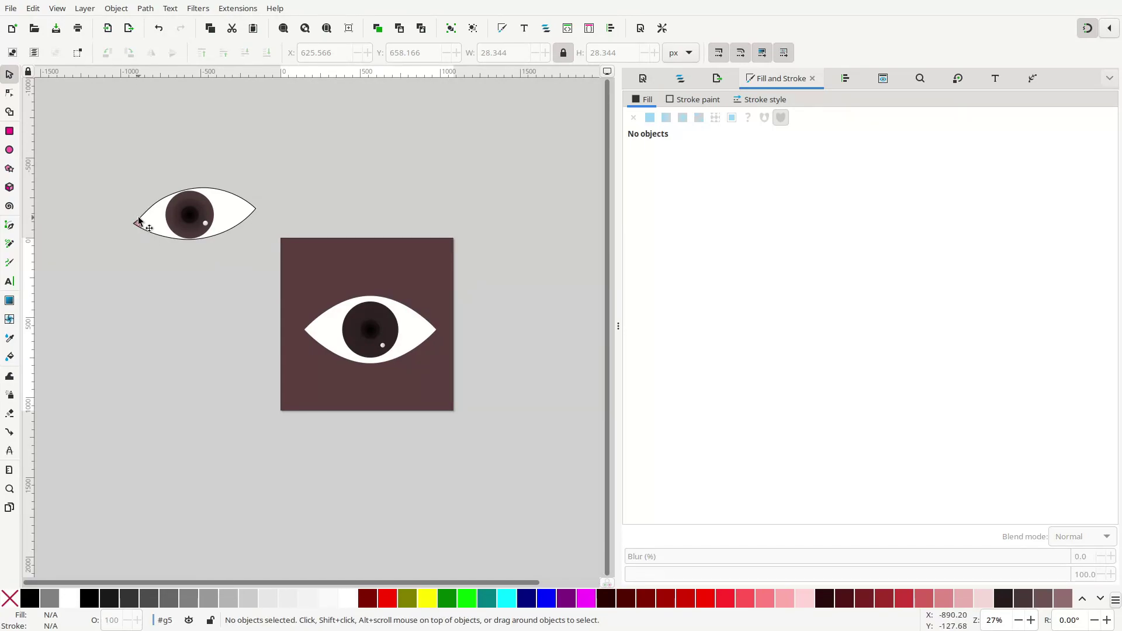
{"action": "left_click", "coordinate": [428, 331]}
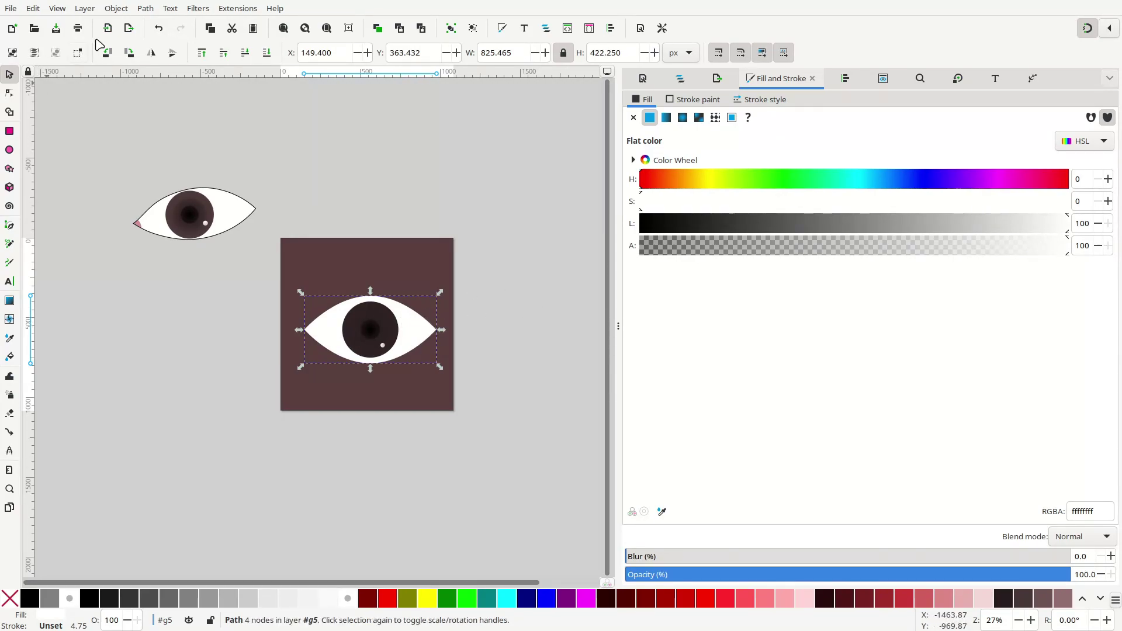
Step: Add a Lattice Deformation path effect to the white eye shape
{"action": "left_click", "coordinate": [143, 8]}
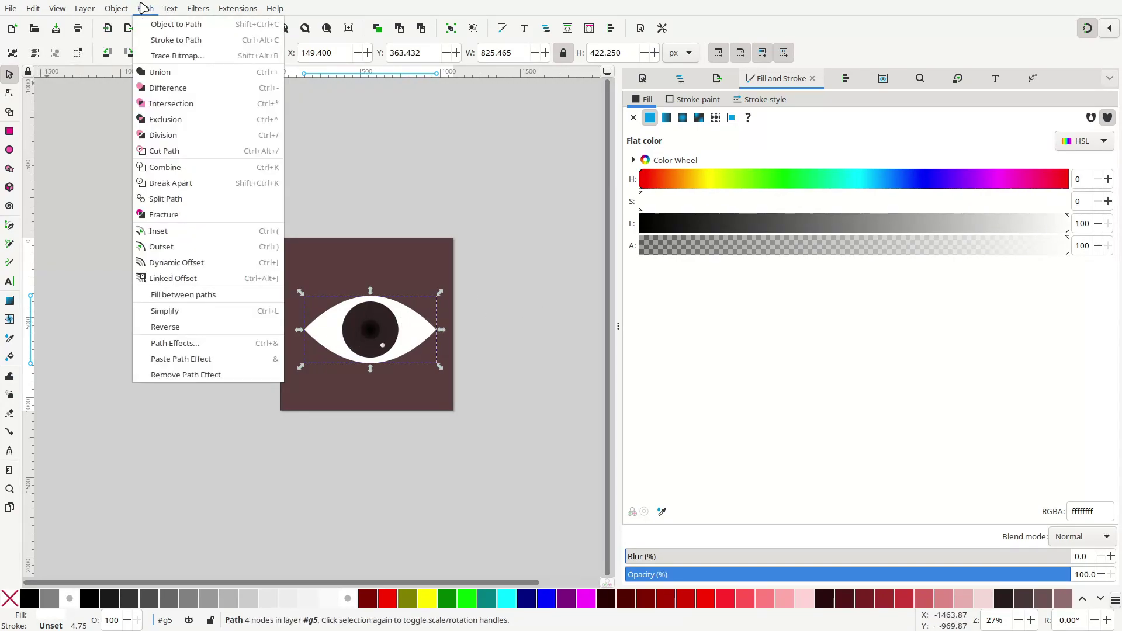
{"action": "left_click", "coordinate": [240, 343]}
{"action": "left_click", "coordinate": [1105, 104]}
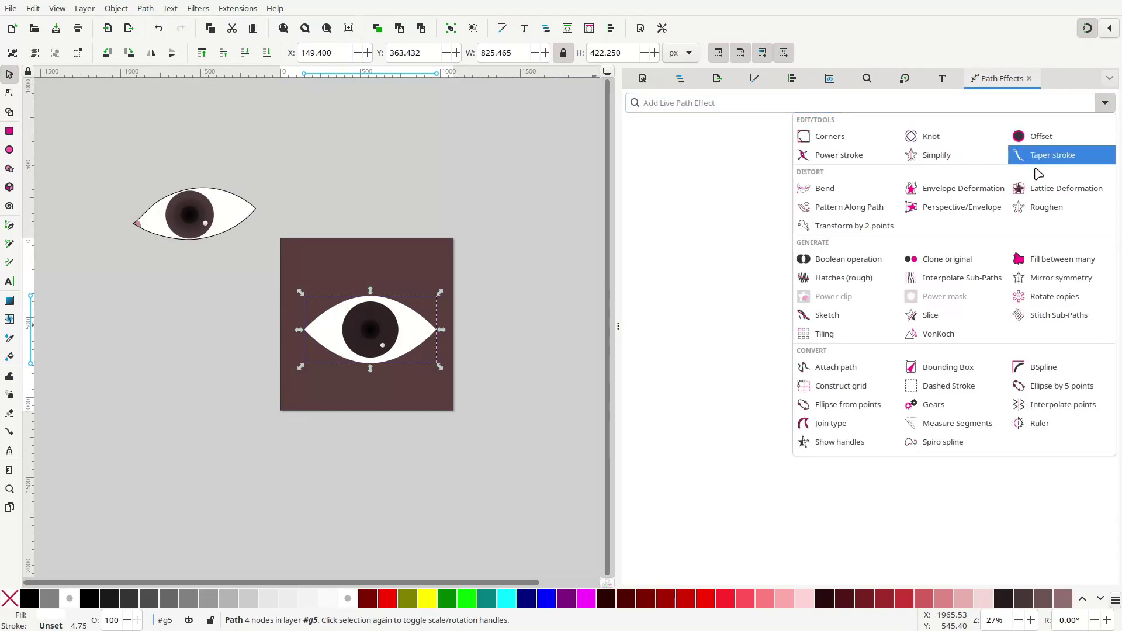
{"action": "left_click", "coordinate": [1044, 187]}
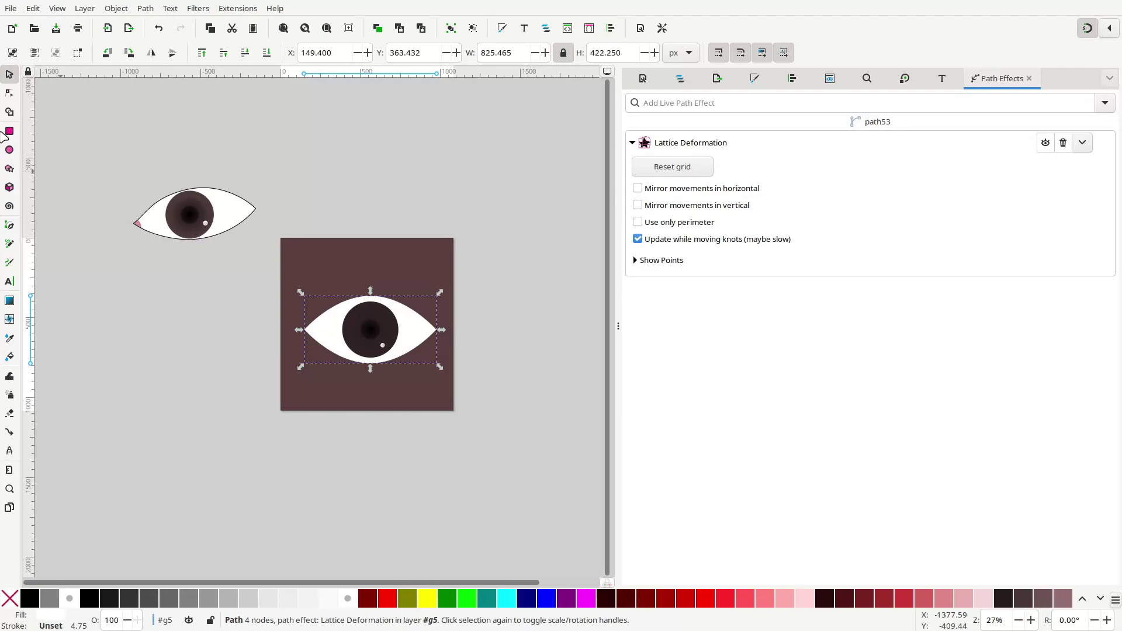
Step: Drag the lattice knots to sharpen the left corner and pull the lower lid downward
{"action": "left_click", "coordinate": [9, 93]}
{"action": "scroll", "coordinate": [444, 323], "scroll_direction": "up", "scroll_amount": 2}
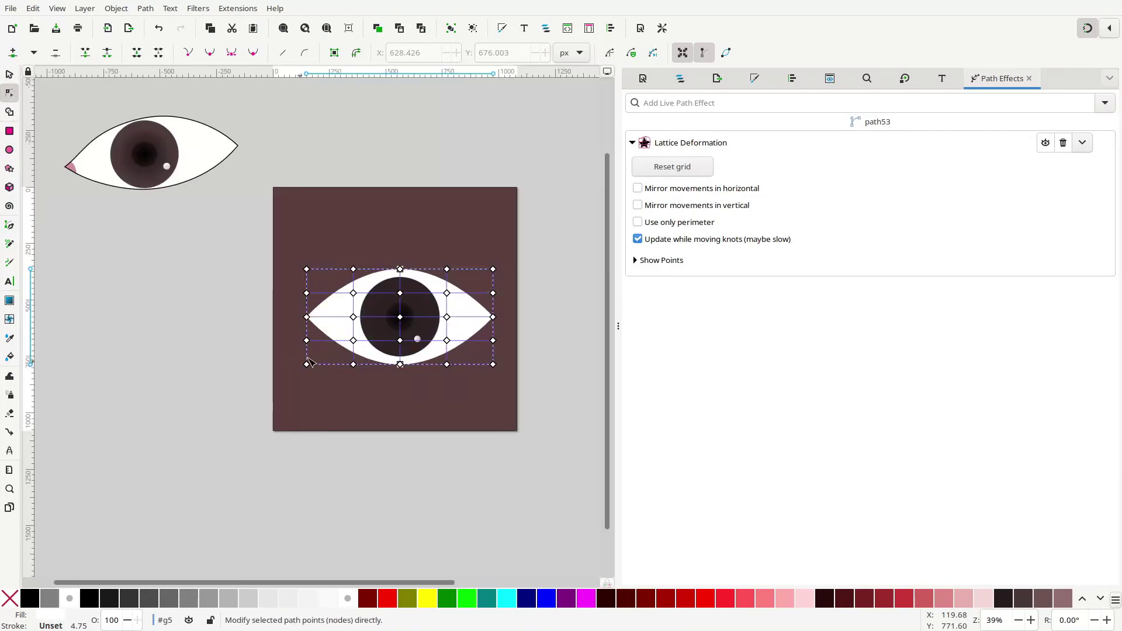
{"action": "scroll", "coordinate": [399, 315], "scroll_direction": "up", "scroll_amount": 4}
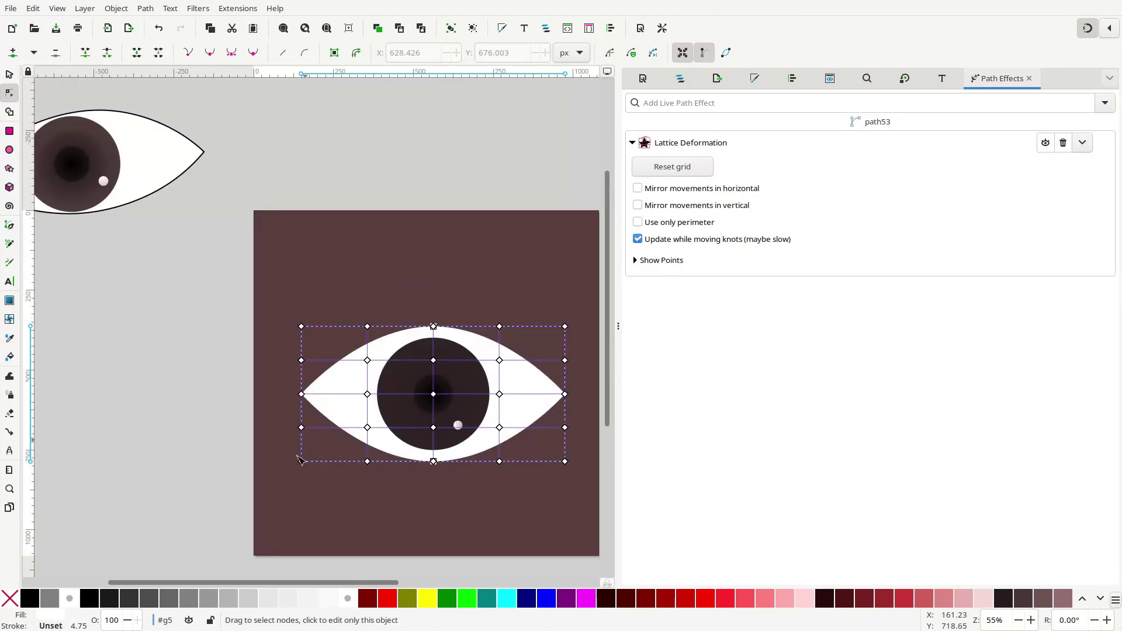
{"action": "left_click_drag", "start_coordinate": [301, 461], "coordinate": [322, 442]}
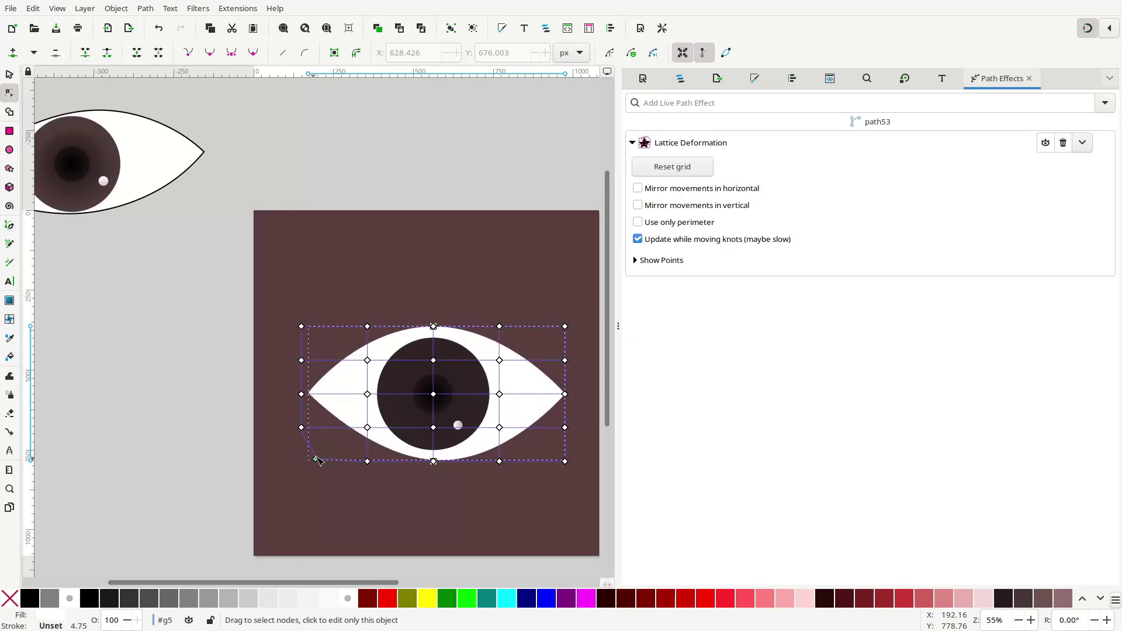
{"action": "key", "text": "ctrl+z"}
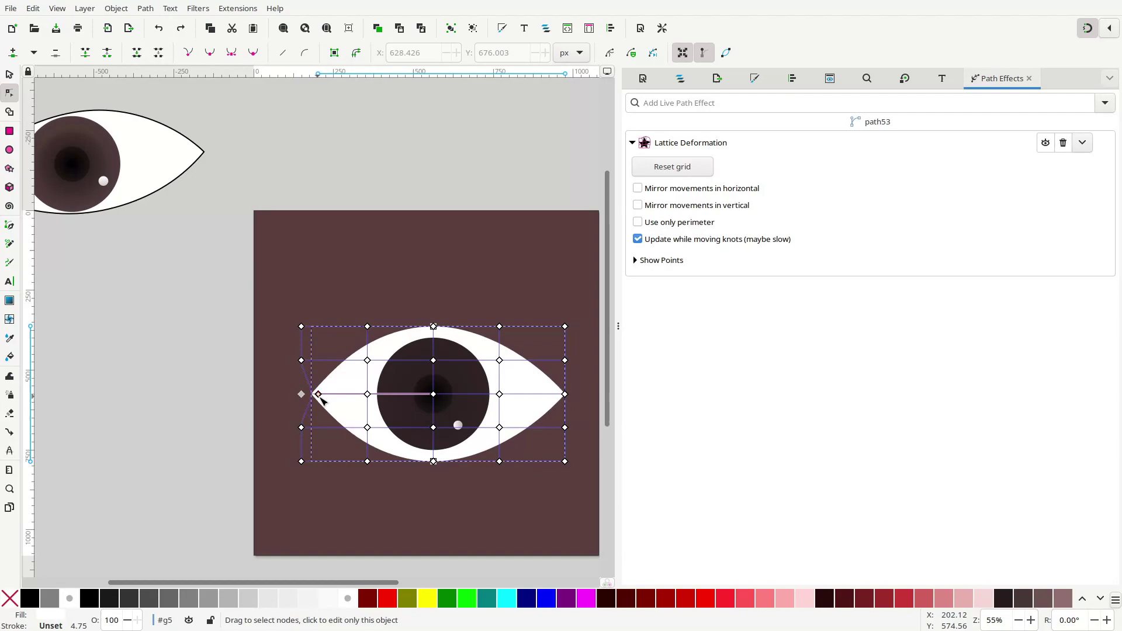
{"action": "left_click_drag", "start_coordinate": [301, 394], "coordinate": [308, 438]}
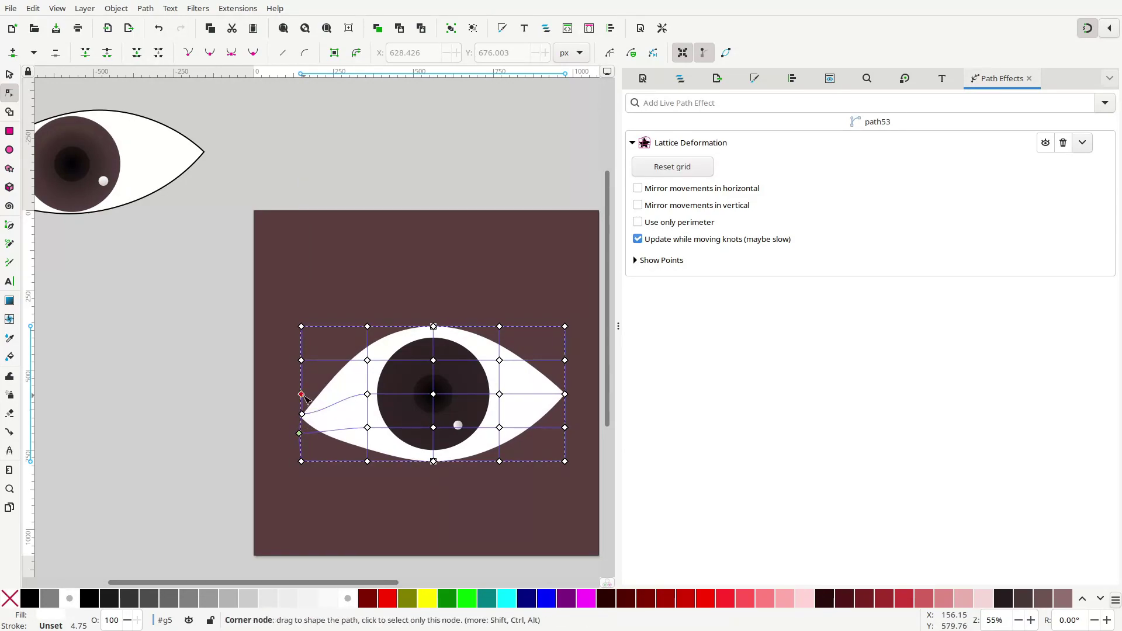
{"action": "left_click_drag", "start_coordinate": [302, 414], "coordinate": [311, 410]}
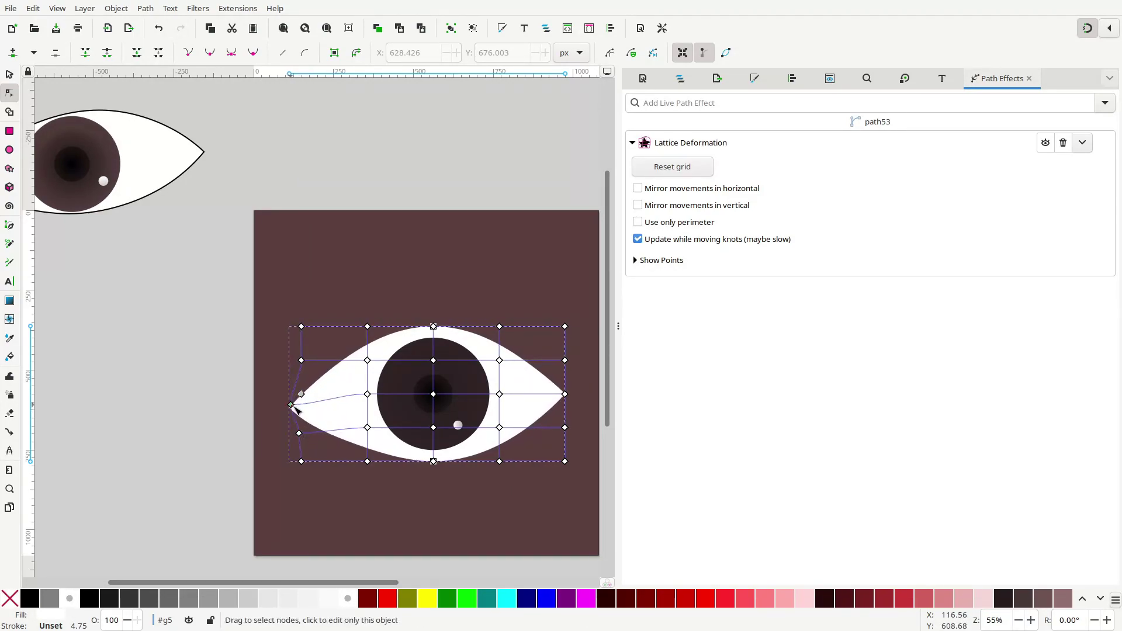
{"action": "left_click_drag", "start_coordinate": [301, 360], "coordinate": [324, 364]}
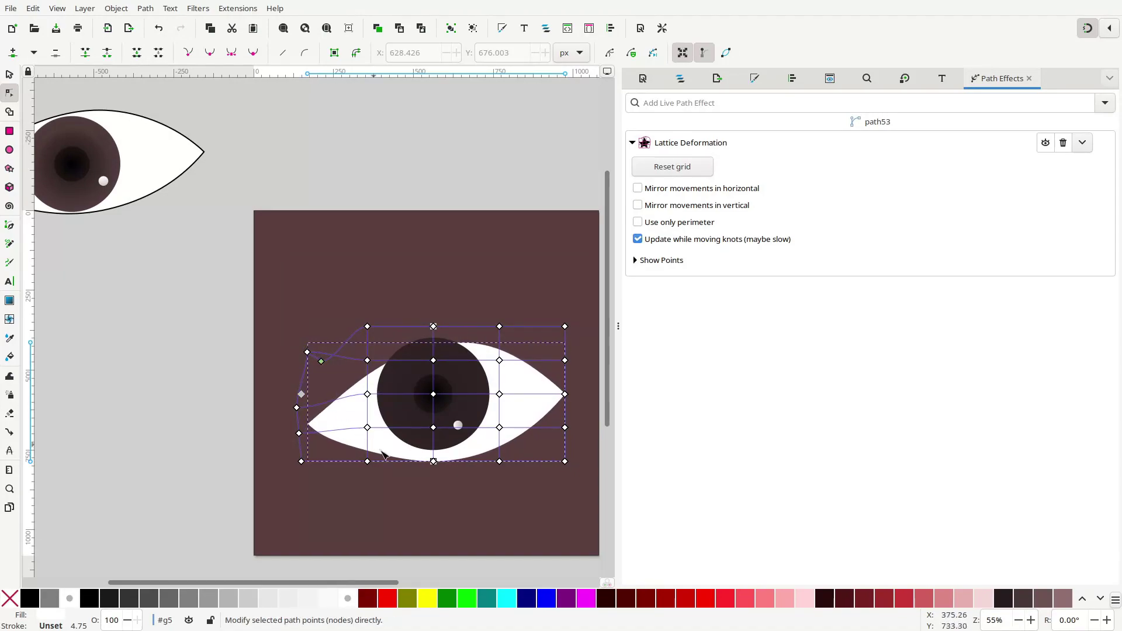
{"action": "left_click_drag", "start_coordinate": [367, 461], "coordinate": [372, 483]}
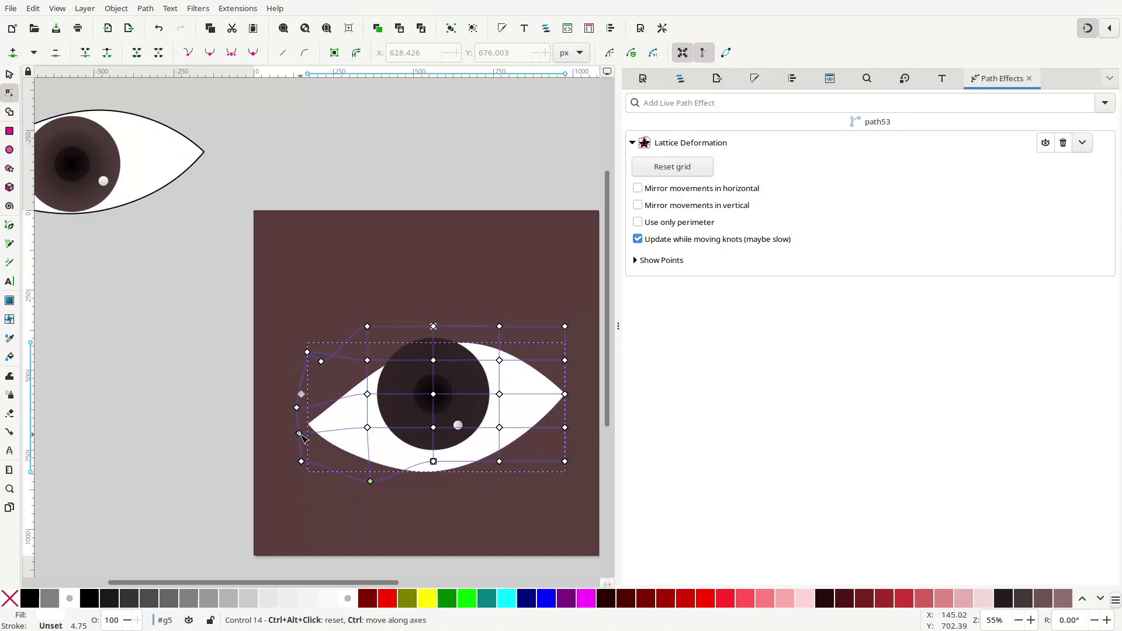
{"action": "left_click_drag", "start_coordinate": [299, 433], "coordinate": [314, 421]}
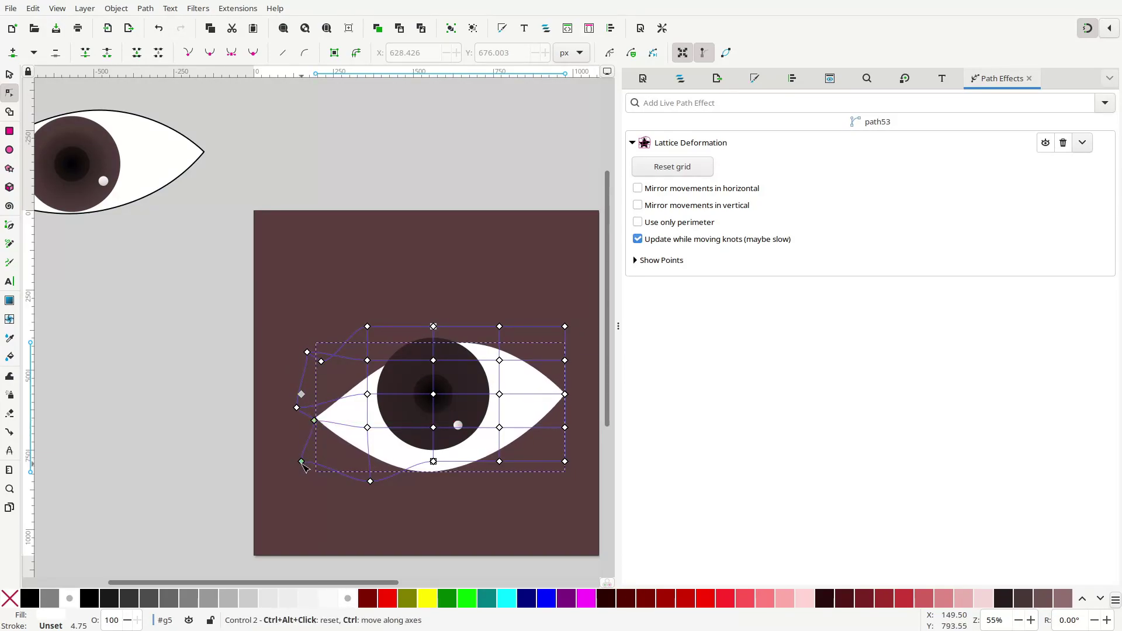
{"action": "mouse_move", "coordinate": [301, 461]}
{"action": "left_mouse_down"}
{"action": "mouse_move", "coordinate": [358, 468]}
{"action": "mouse_move", "coordinate": [296, 457]}
{"action": "mouse_move", "coordinate": [293, 443]}
{"action": "left_mouse_up"}
{"action": "left_click", "coordinate": [8, 74]}
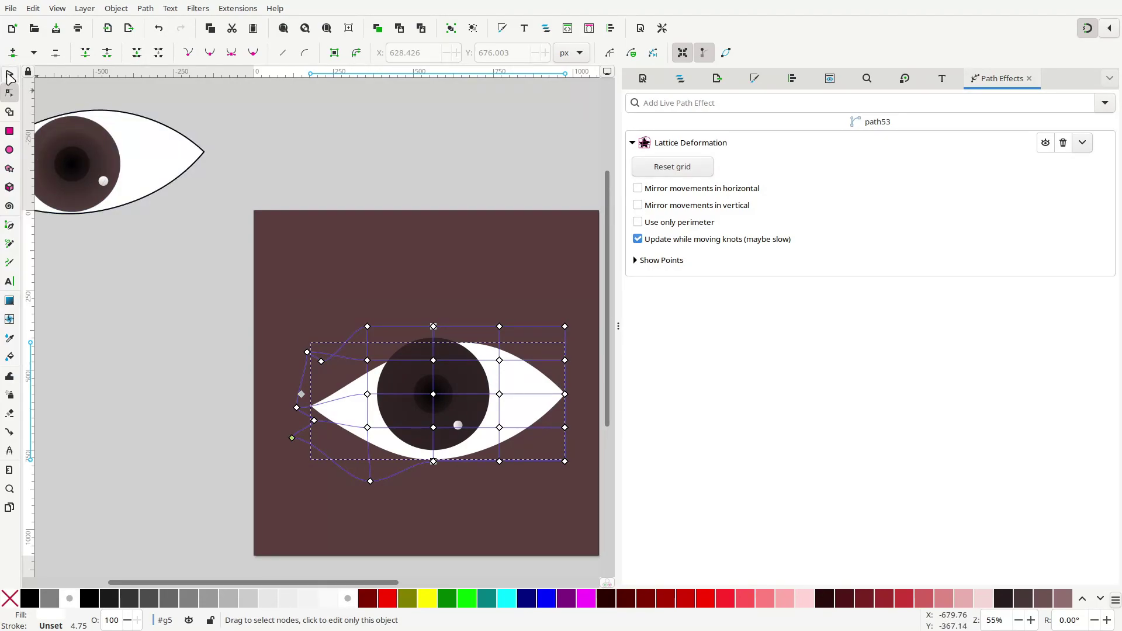
Step: Group the iris with its highlight dot, scale it to about 87% (~308 px) and move it slightly lower
{"action": "left_click", "coordinate": [472, 211]}
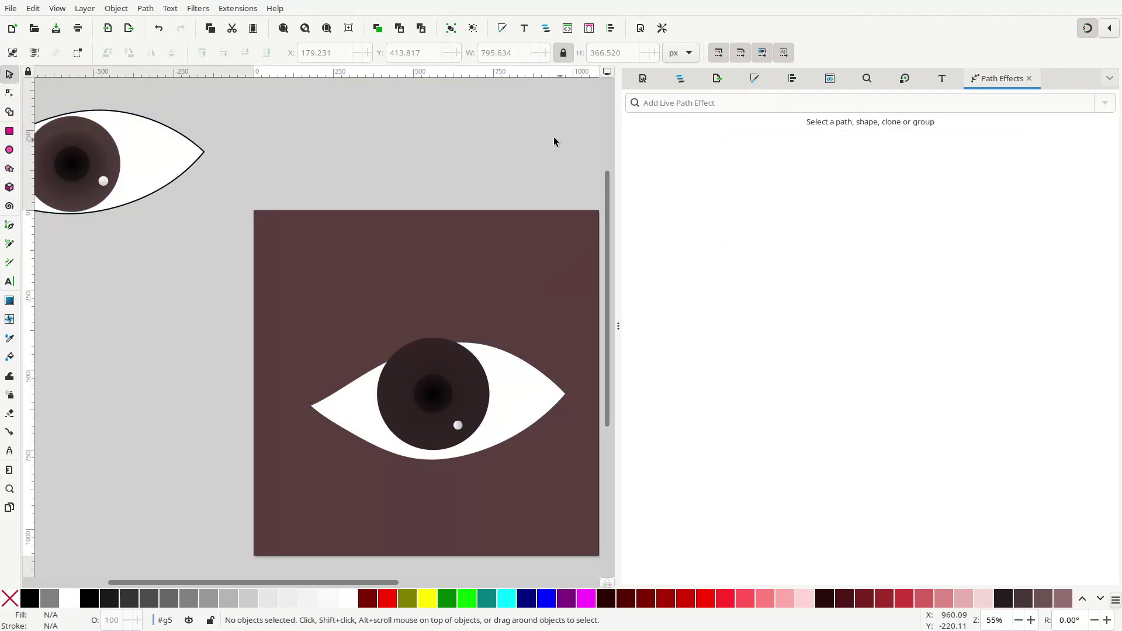
{"action": "left_click_drag", "start_coordinate": [552, 129], "coordinate": [346, 526]}
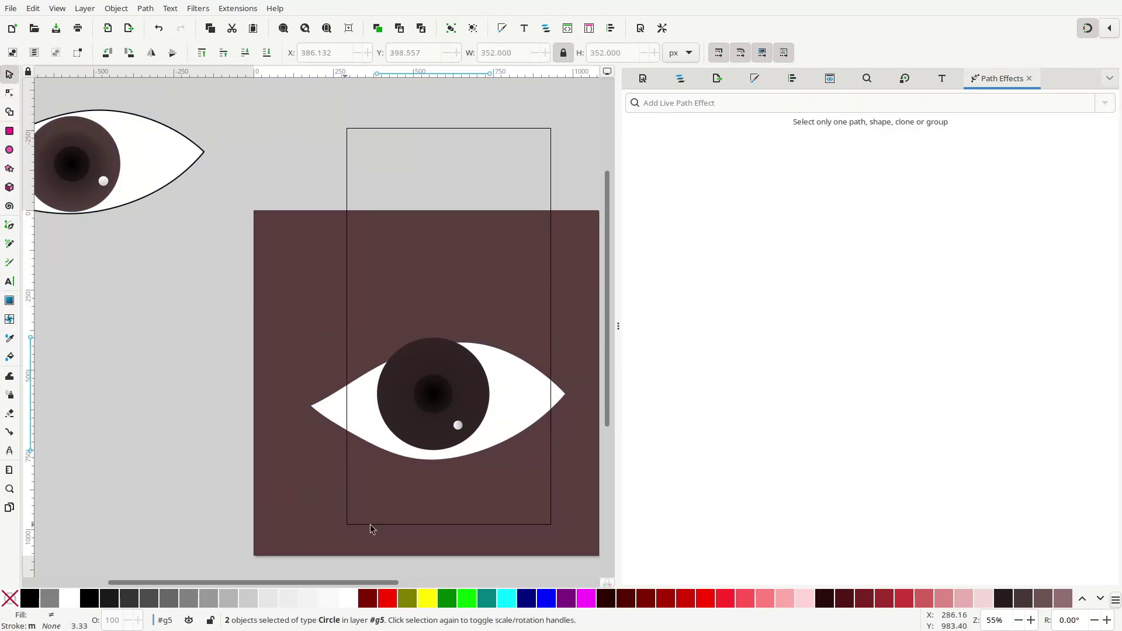
{"action": "left_click", "coordinate": [455, 32]}
{"action": "left_click_drag", "start_coordinate": [492, 453], "coordinate": [482, 446]}
{"action": "left_click_drag", "start_coordinate": [474, 392], "coordinate": [480, 396]}
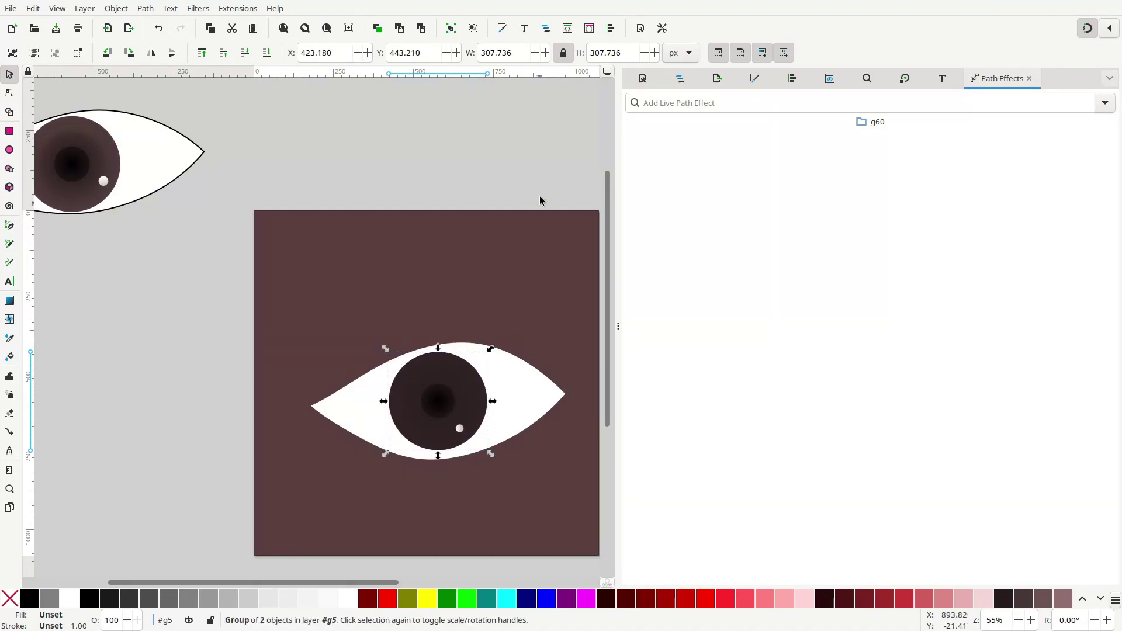
{"action": "left_click", "coordinate": [450, 264]}
{"action": "left_click_drag", "start_coordinate": [464, 273], "coordinate": [368, 193]}
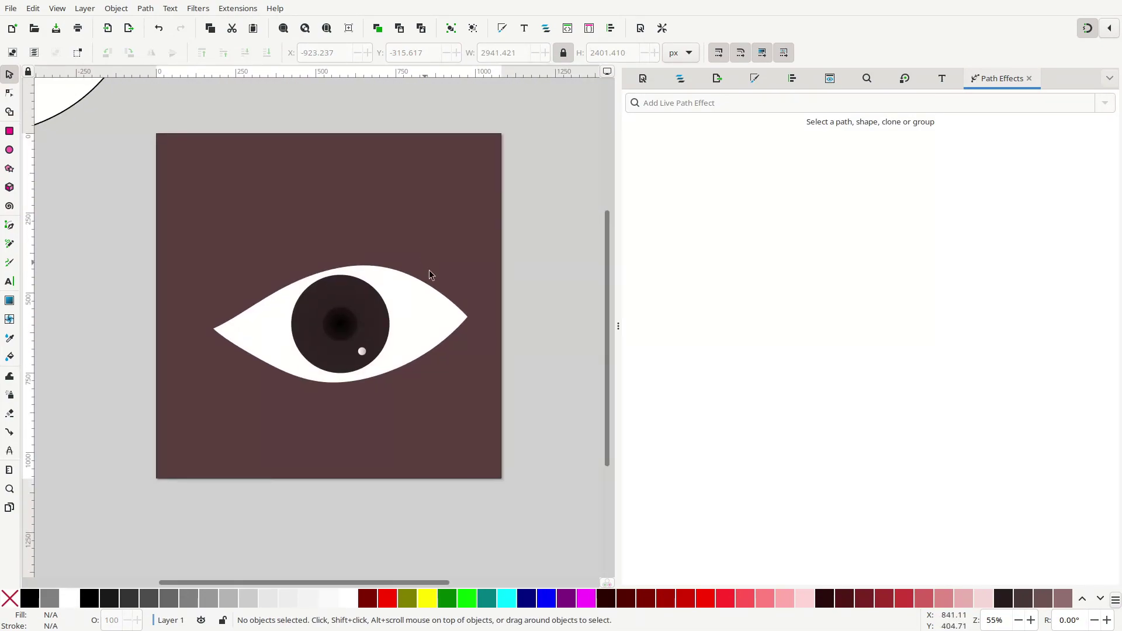
Step: Duplicate the white eye shape inside the eye group
{"action": "left_click", "coordinate": [435, 298]}
{"action": "double_click", "coordinate": [433, 297]}
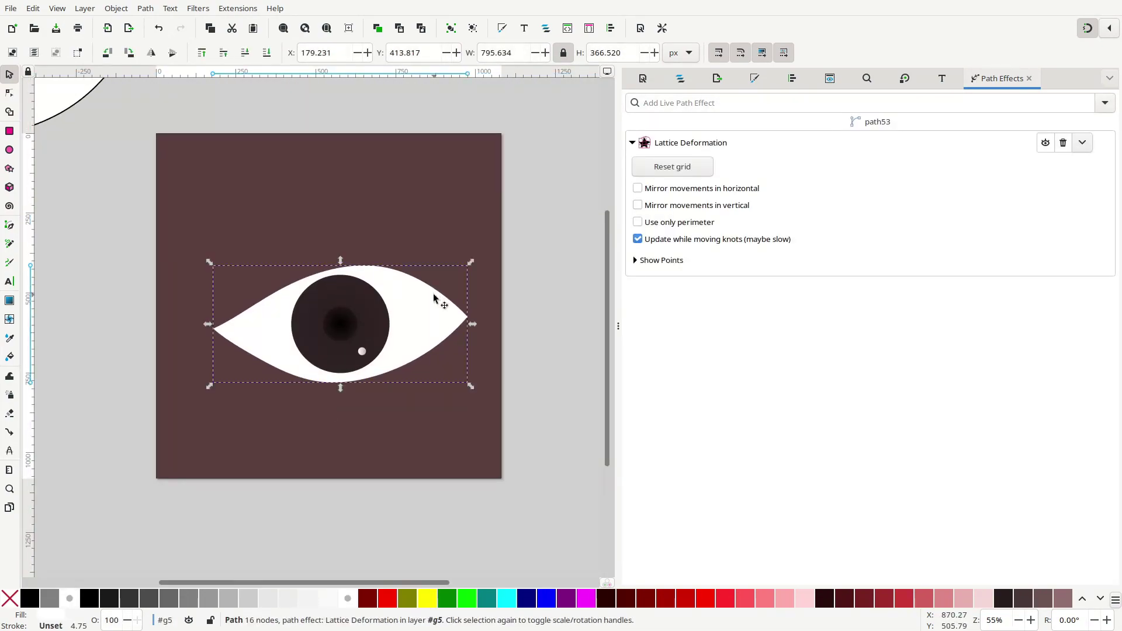
{"action": "right_click", "coordinate": [430, 294]}
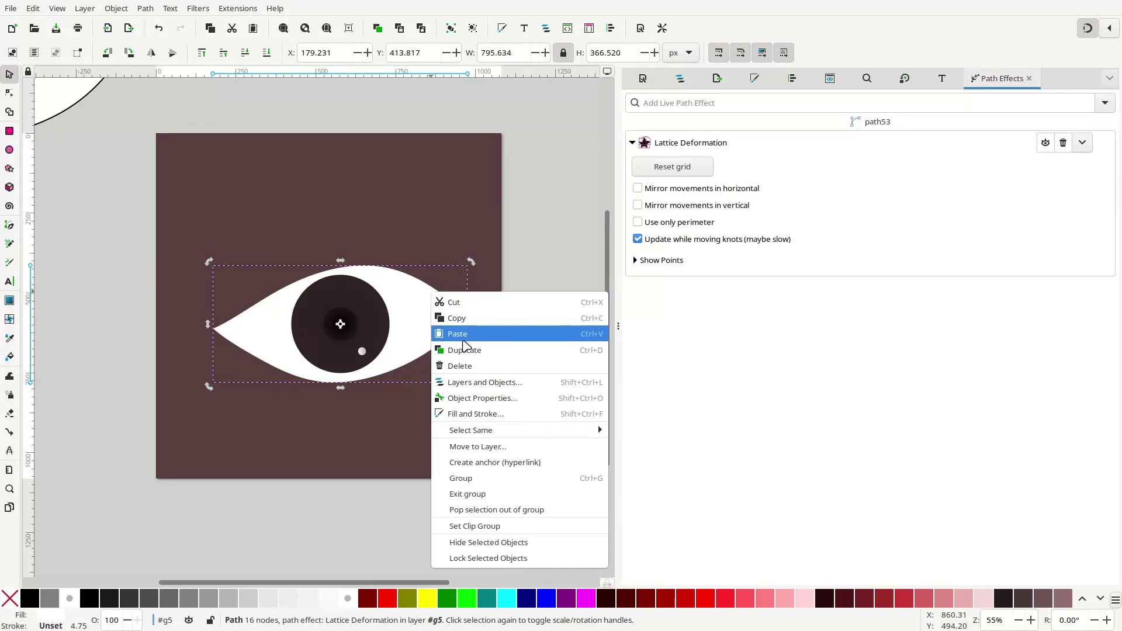
{"action": "left_click", "coordinate": [468, 349]}
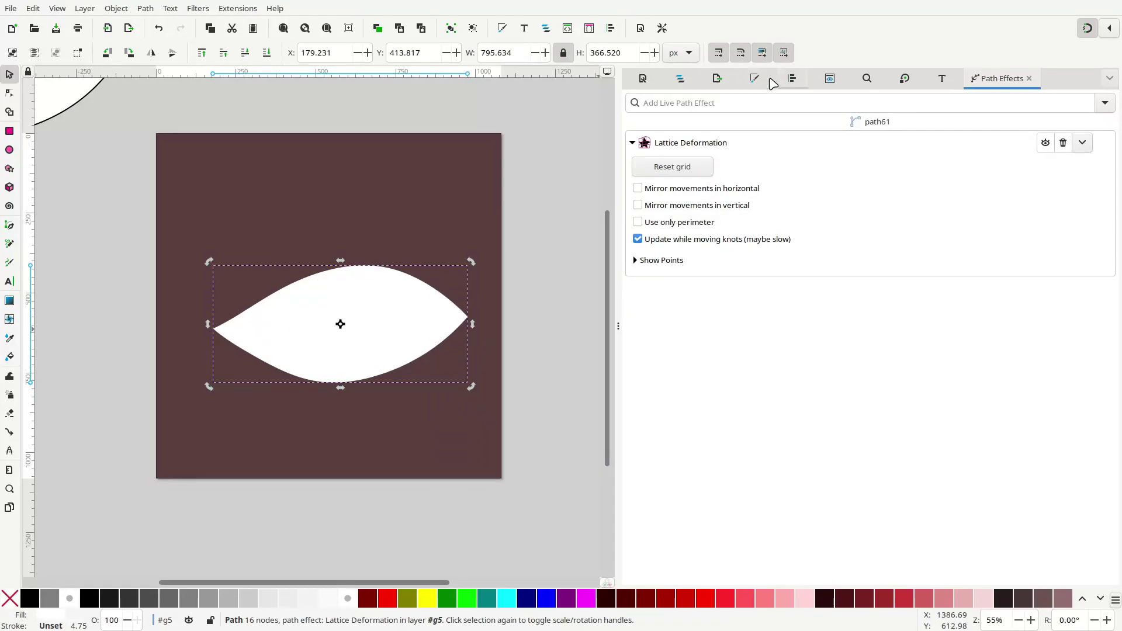
Step: Give the copy a flat black stroke and no fill, then thin the stroke to about 7.5 px
{"action": "left_click", "coordinate": [754, 78]}
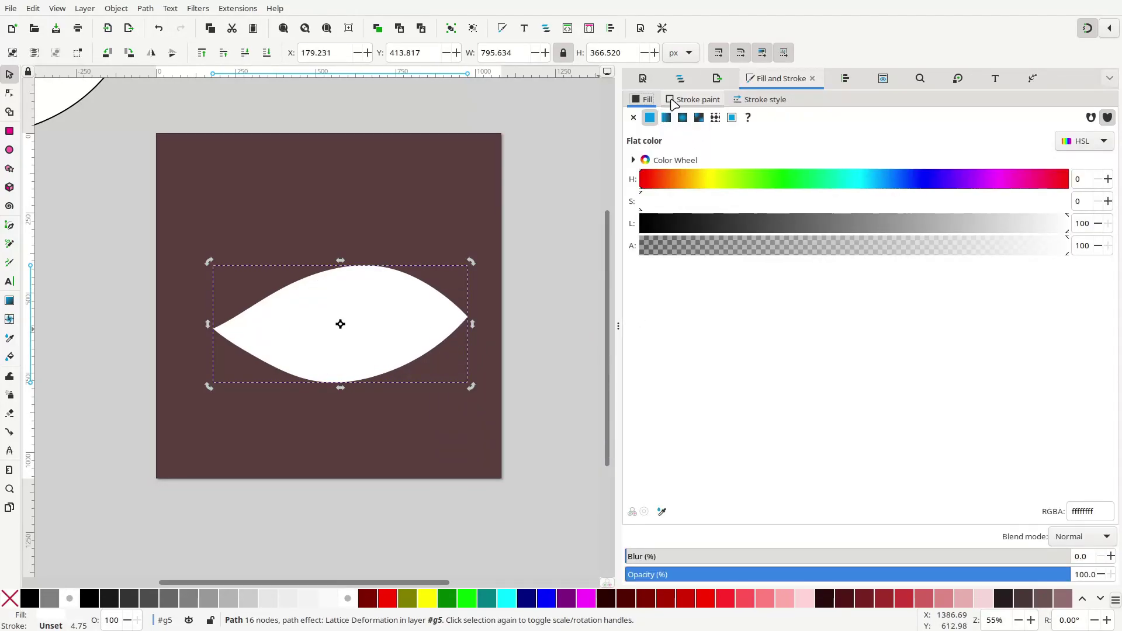
{"action": "left_click", "coordinate": [677, 99]}
{"action": "left_click", "coordinate": [650, 118]}
{"action": "left_click", "coordinate": [643, 100]}
{"action": "left_click", "coordinate": [633, 118]}
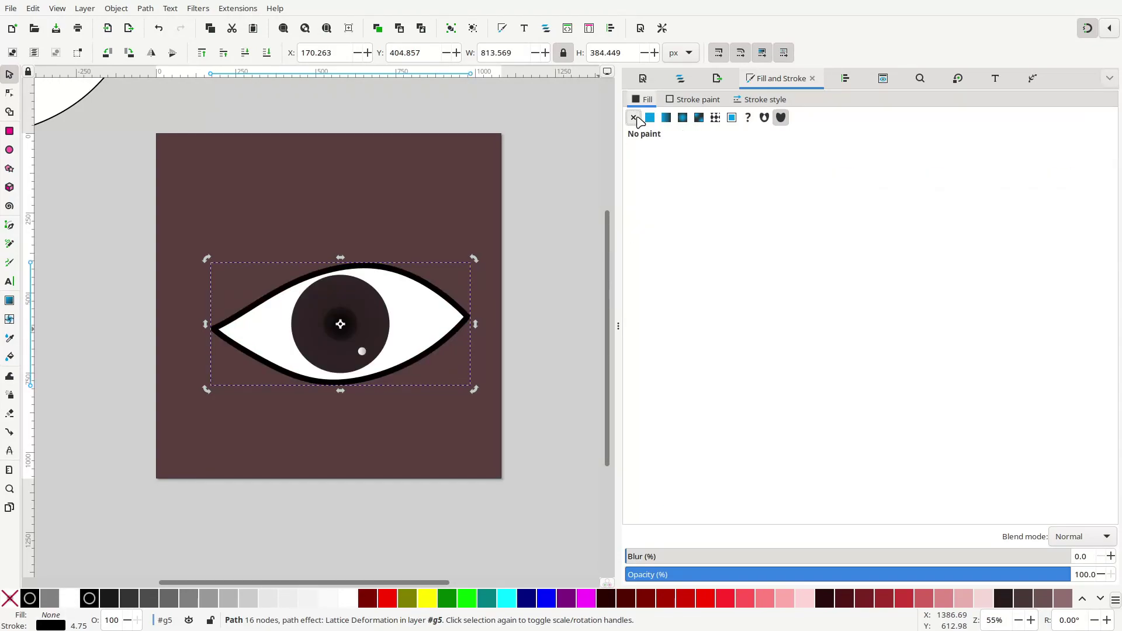
{"action": "left_click", "coordinate": [759, 99]}
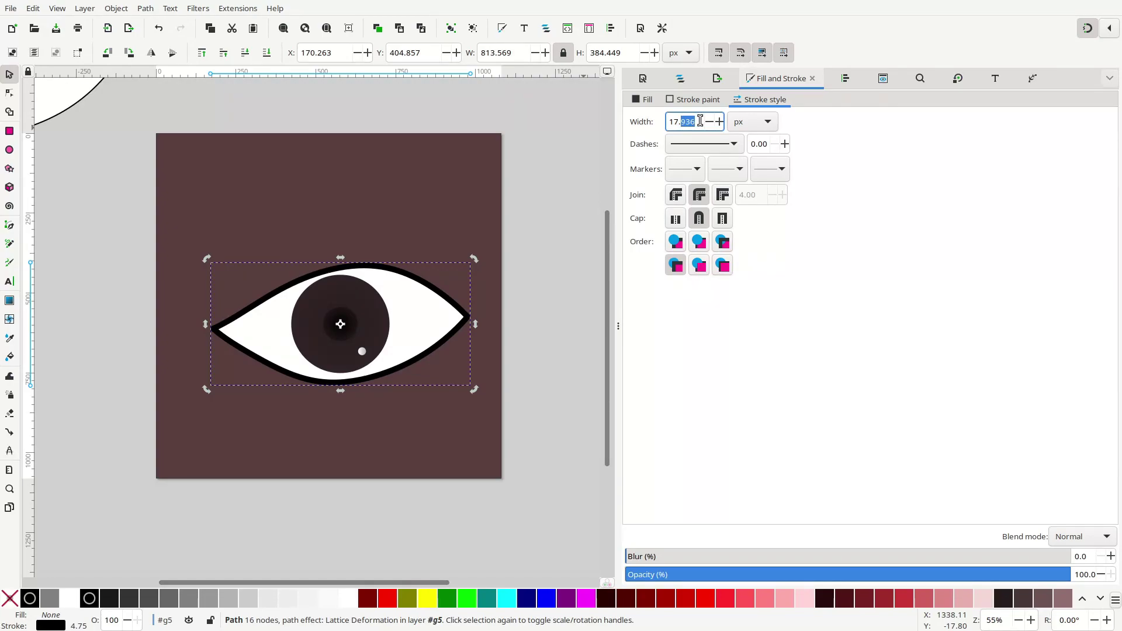
{"action": "key", "text": "Down"}
{"action": "key", "text": "Down"}
{"action": "key", "text": "Down"}
{"action": "key", "text": "Down"}
{"action": "key", "text": "Down"}
{"action": "key", "text": "Down"}
{"action": "key", "text": "Down"}
{"action": "key", "text": "Down"}
{"action": "key", "text": "Down"}
{"action": "key", "text": "Down"}
{"action": "key", "text": "Down"}
{"action": "key", "text": "Down"}
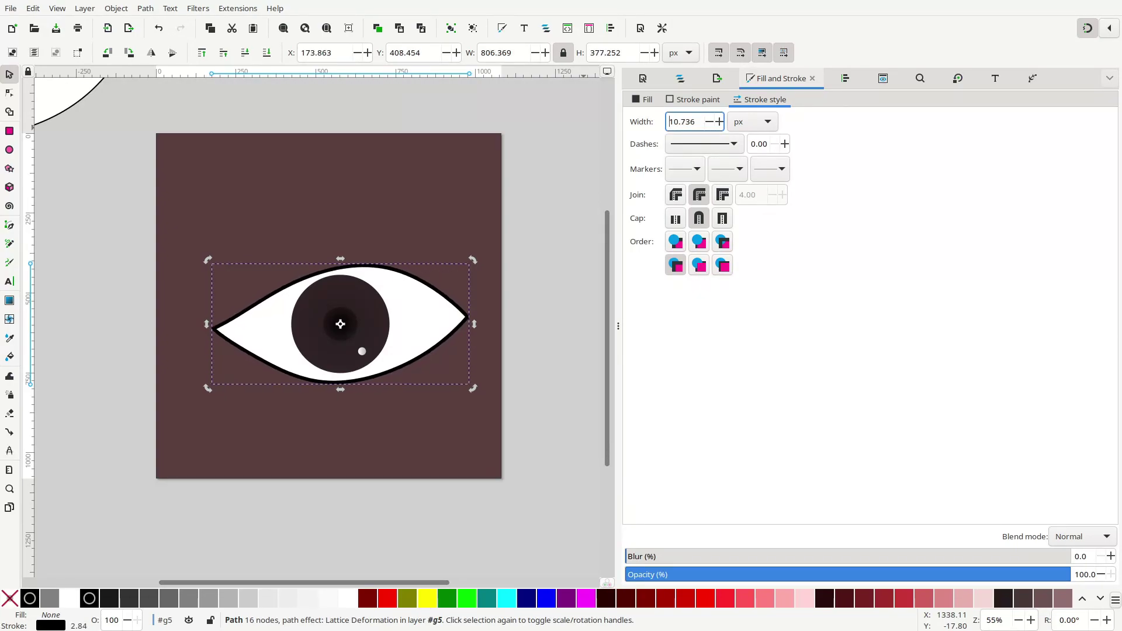
{"action": "key", "text": "Down"}
{"action": "key", "text": "Down"}
{"action": "key", "text": "Down"}
{"action": "key", "text": "Down"}
{"action": "key", "text": "Down"}
{"action": "key", "text": "Down"}
{"action": "key", "text": "Down"}
{"action": "key", "text": "Down"}
{"action": "key", "text": "Down"}
{"action": "key", "text": "Down"}
{"action": "key", "text": "Down"}
{"action": "key", "text": "Down"}
{"action": "key", "text": "Down"}
{"action": "key", "text": "Down"}
{"action": "key", "text": "Down"}
{"action": "key", "text": "Down"}
{"action": "key", "text": "Down"}
{"action": "key", "text": "Down"}
{"action": "key", "text": "Down"}
{"action": "key", "text": "Down"}
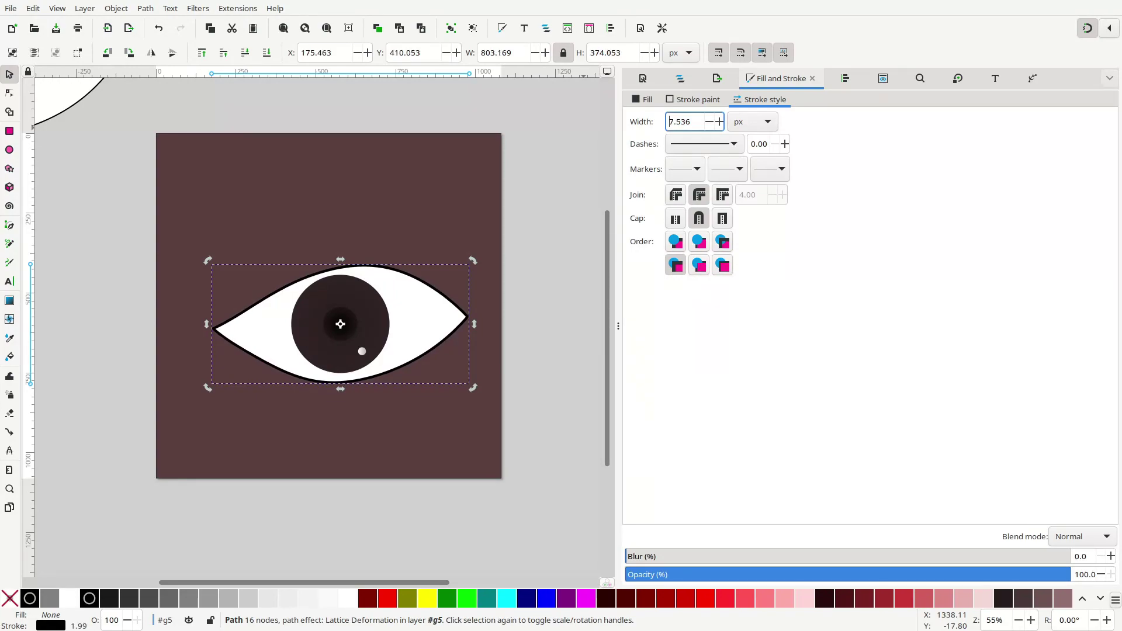
{"action": "key", "text": "Down"}
{"action": "key", "text": "Down"}
Step: Adjust the outline's stroke saturation and lightness until it reads dark maroon 361d1dff
{"action": "left_click", "coordinate": [697, 101]}
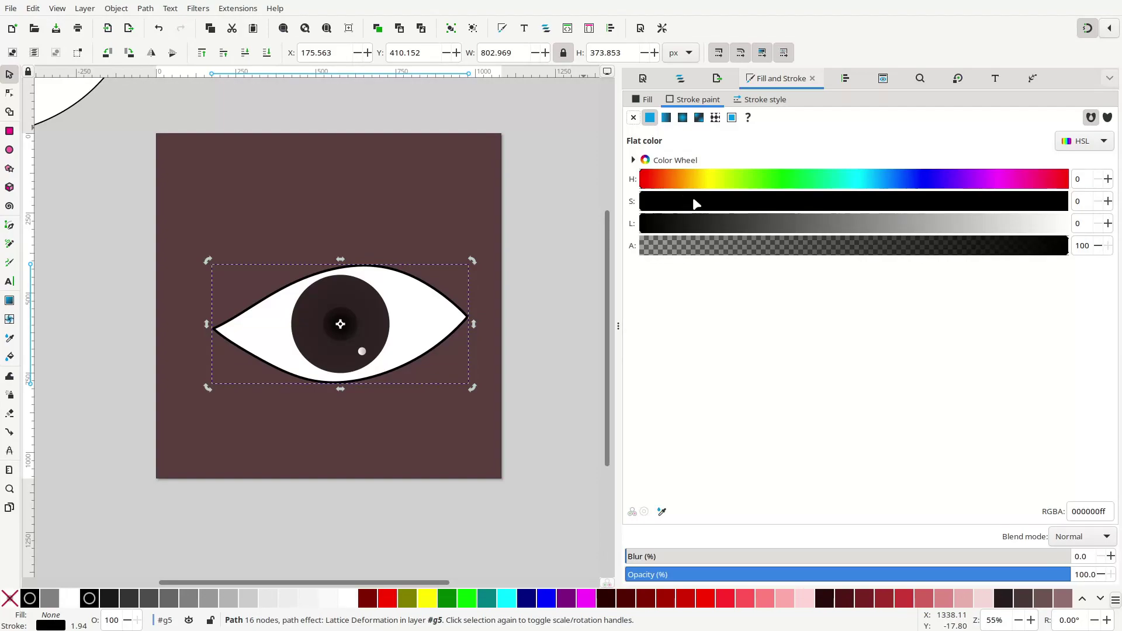
{"action": "left_click_drag", "start_coordinate": [696, 203], "coordinate": [1069, 202]}
{"action": "left_click", "coordinate": [754, 225]}
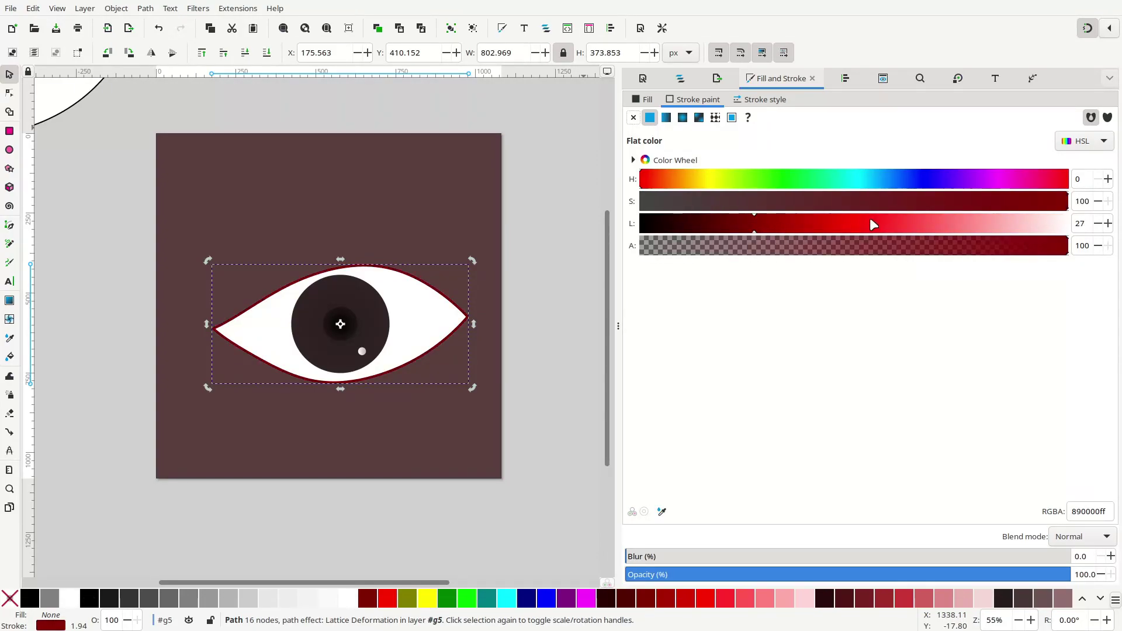
{"action": "mouse_move", "coordinate": [774, 197]}
{"action": "left_mouse_down"}
{"action": "mouse_move", "coordinate": [694, 227]}
{"action": "mouse_move", "coordinate": [721, 227]}
{"action": "mouse_move", "coordinate": [708, 231]}
{"action": "left_mouse_up"}
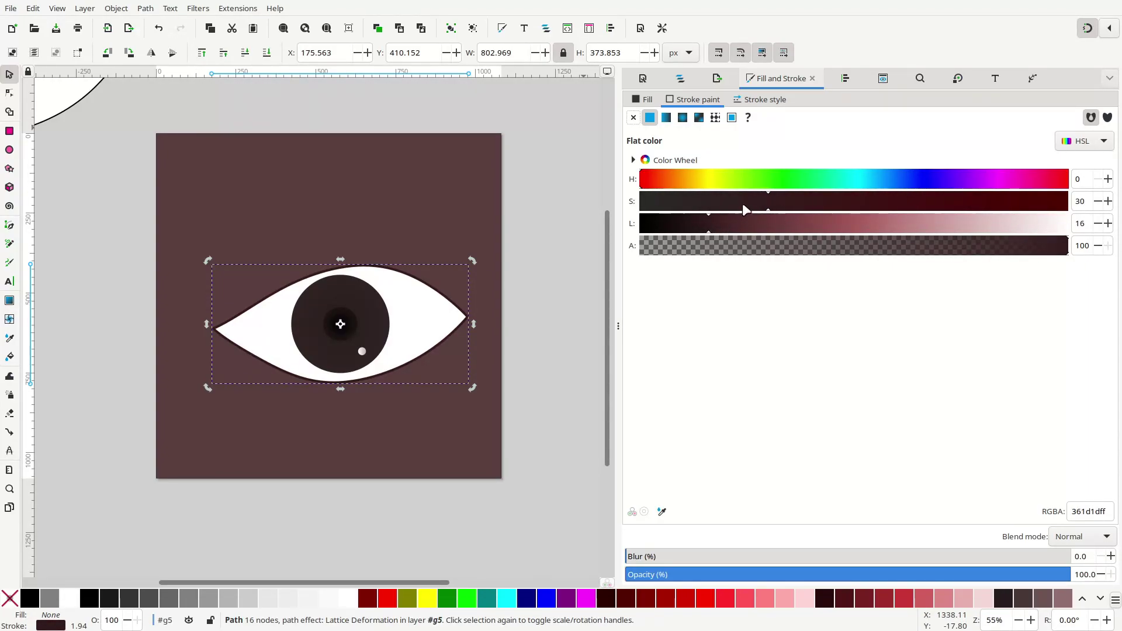
{"action": "left_click", "coordinate": [766, 201]}
Step: Deselect the eye and scroll to recentre the page in view
{"action": "left_click", "coordinate": [586, 174]}
{"action": "scroll", "coordinate": [524, 234], "scroll_direction": "left", "scroll_amount": 8}
{"action": "scroll", "coordinate": [523, 234], "scroll_direction": "up", "scroll_amount": 2}
{"action": "scroll", "coordinate": [497, 263], "scroll_direction": "up", "scroll_amount": 3}
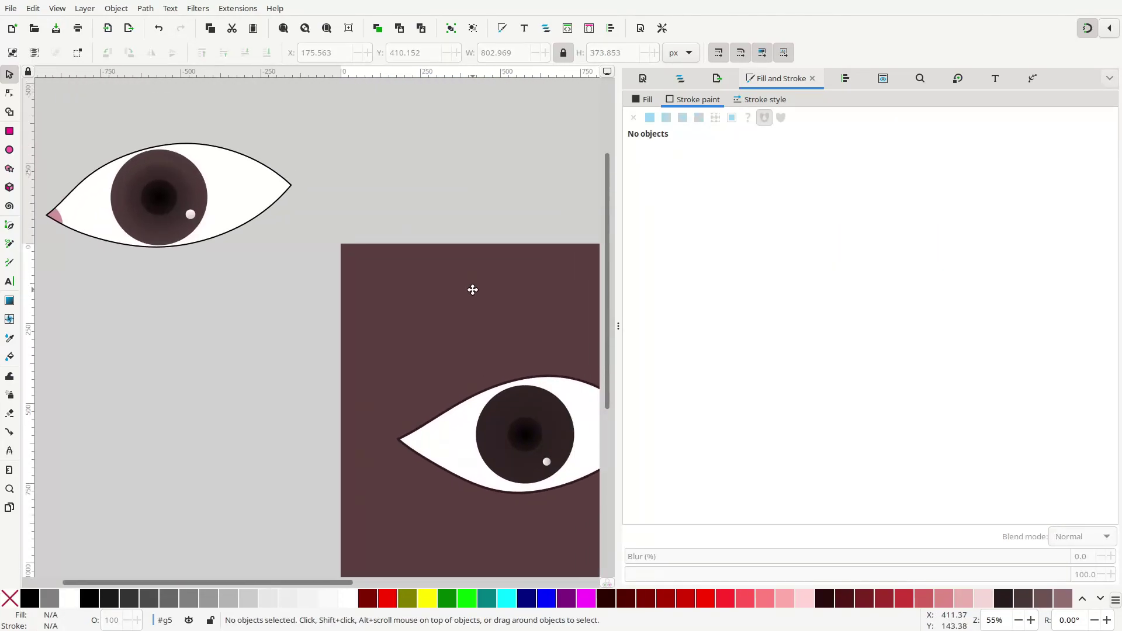
{"action": "scroll", "coordinate": [368, 234], "scroll_direction": "right", "scroll_amount": 6}
{"action": "scroll", "coordinate": [368, 234], "scroll_direction": "down", "scroll_amount": 2}
{"action": "scroll", "coordinate": [354, 230], "scroll_direction": "left", "scroll_amount": 1}
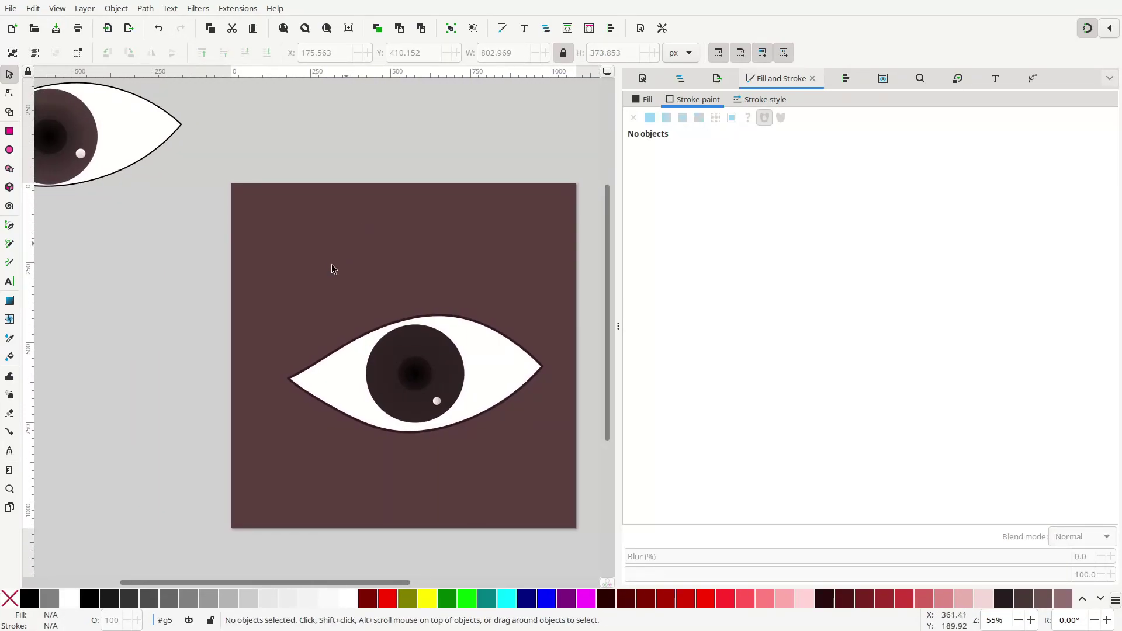
Step: Place a white duplicate of the eye shape on top, covering the iris
{"action": "left_click", "coordinate": [349, 359]}
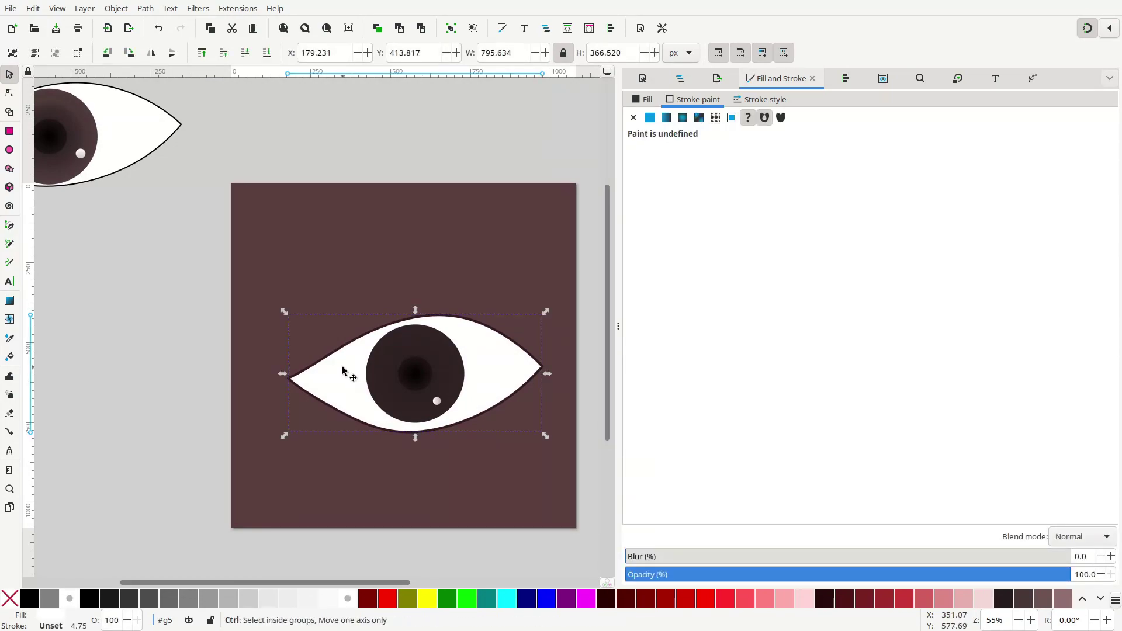
{"action": "left_click", "coordinate": [344, 370], "text": "ctrl"}
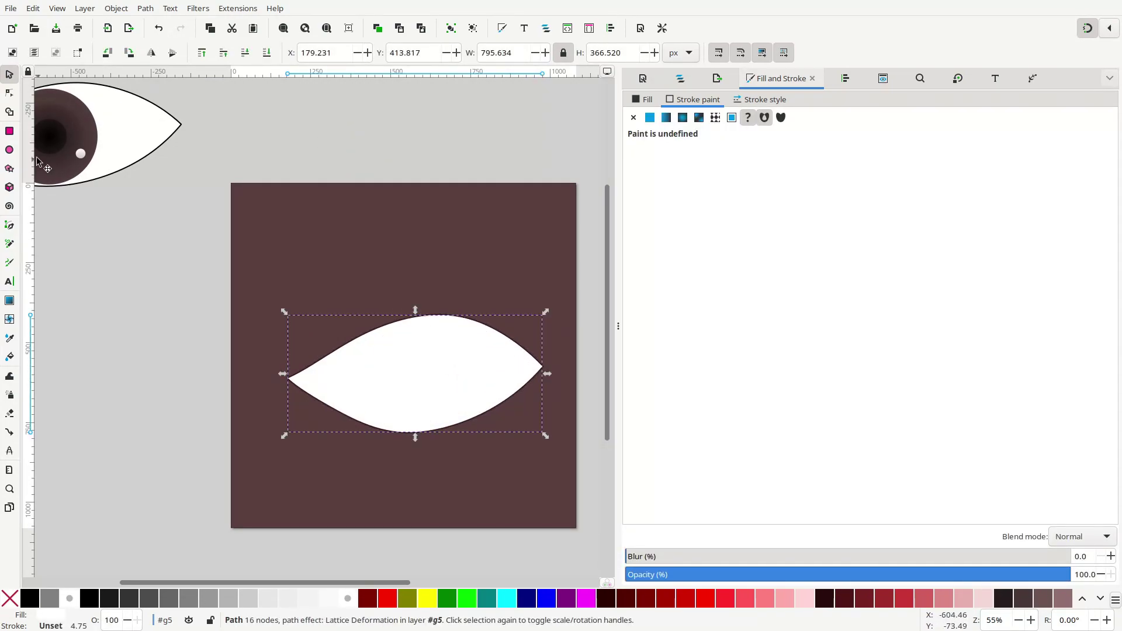
{"action": "left_click", "coordinate": [9, 151]}
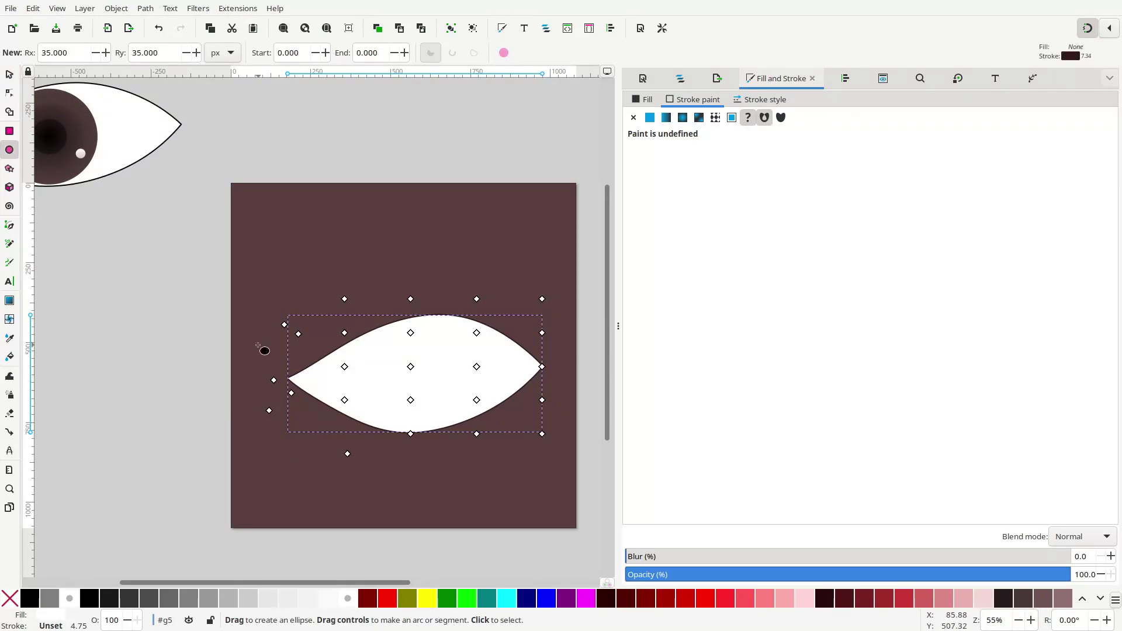
{"action": "left_click", "coordinate": [9, 75]}
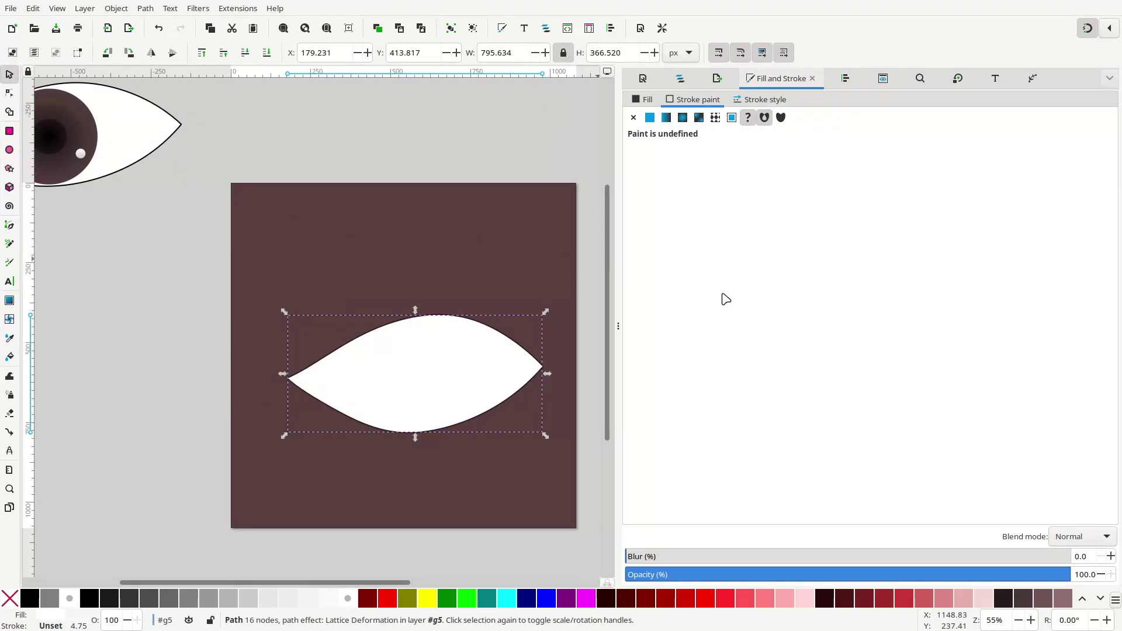
Step: Flatten the white copy's Lattice Deformation path effect into its path
{"action": "left_click", "coordinate": [1035, 79]}
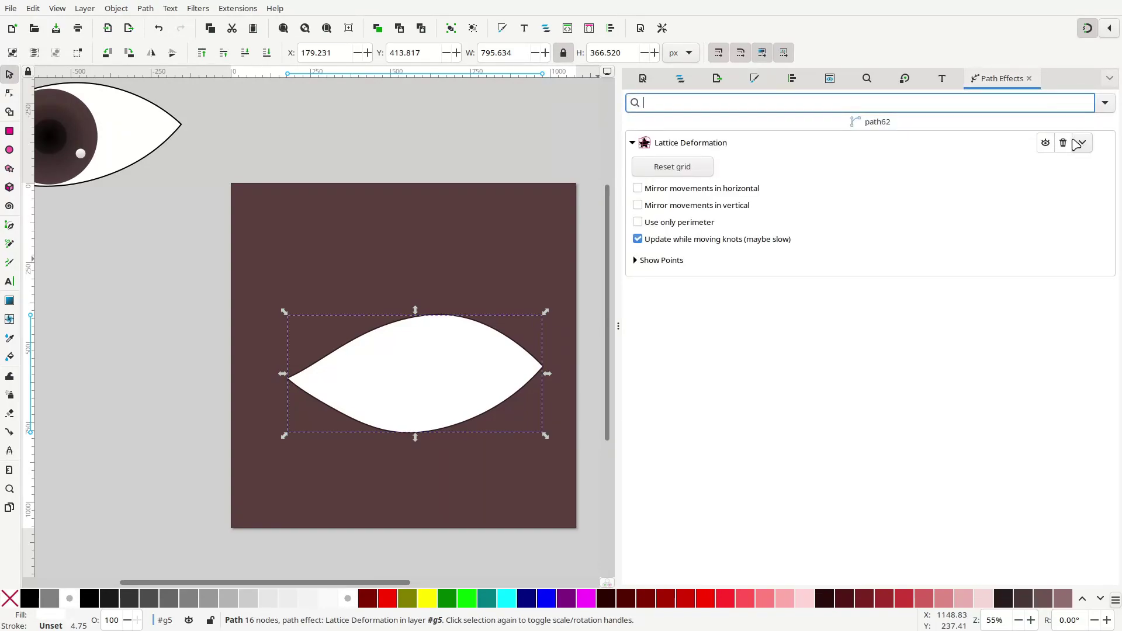
{"action": "left_click", "coordinate": [1082, 144]}
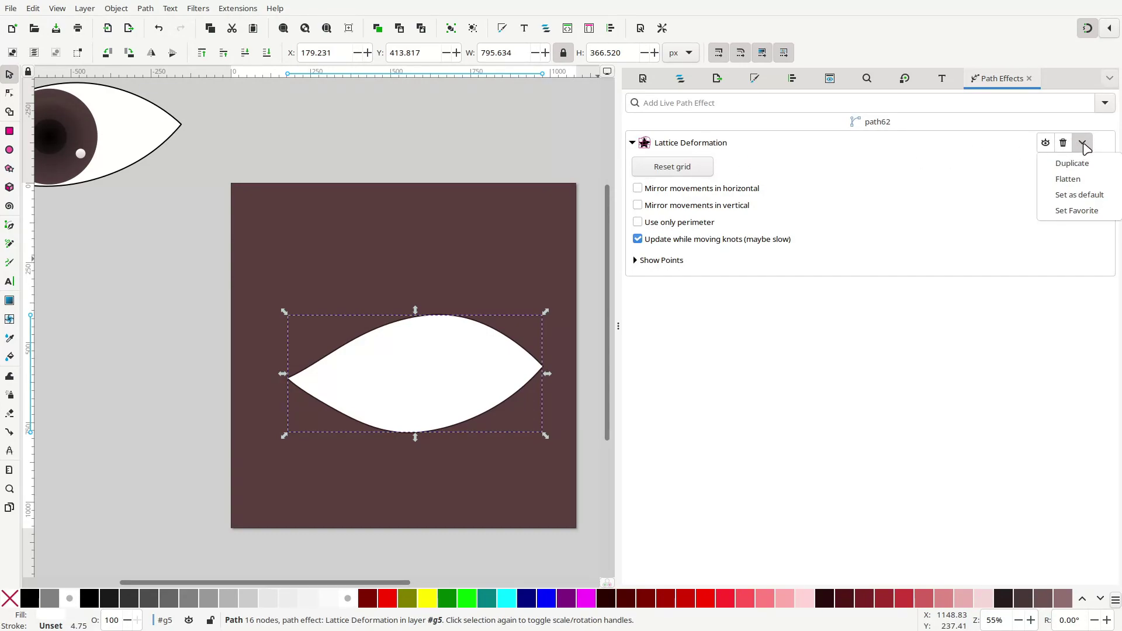
{"action": "left_click", "coordinate": [1070, 178]}
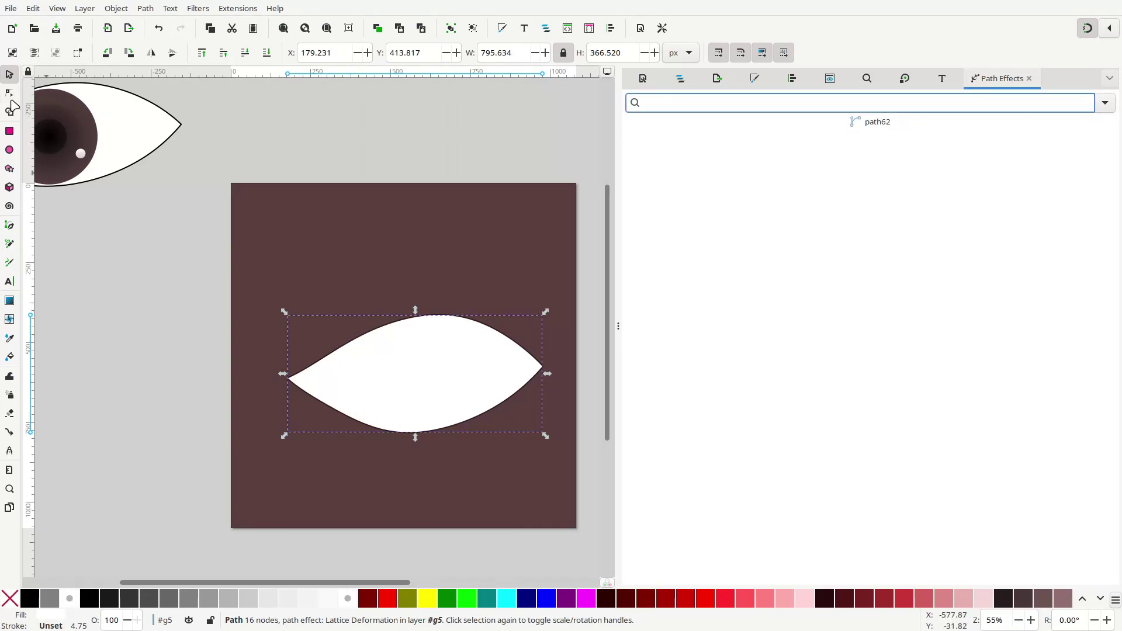
{"action": "left_click", "coordinate": [9, 151]}
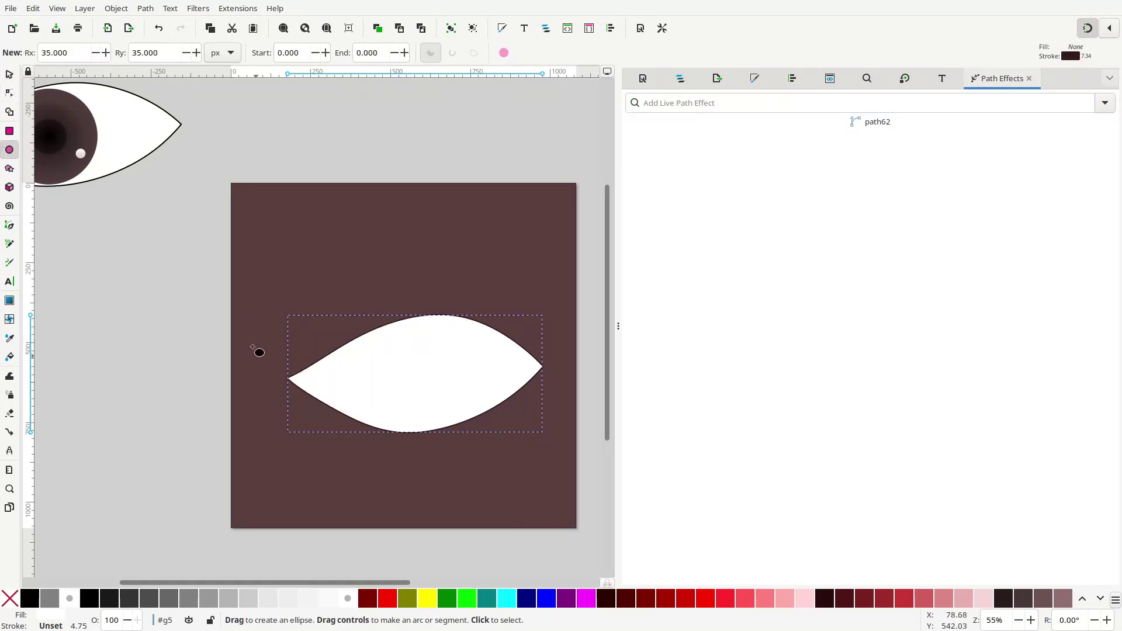
Step: Draw a circle at the eye's left corner and nudge it slightly left and down
{"action": "left_click_drag", "start_coordinate": [266, 346], "coordinate": [324, 411]}
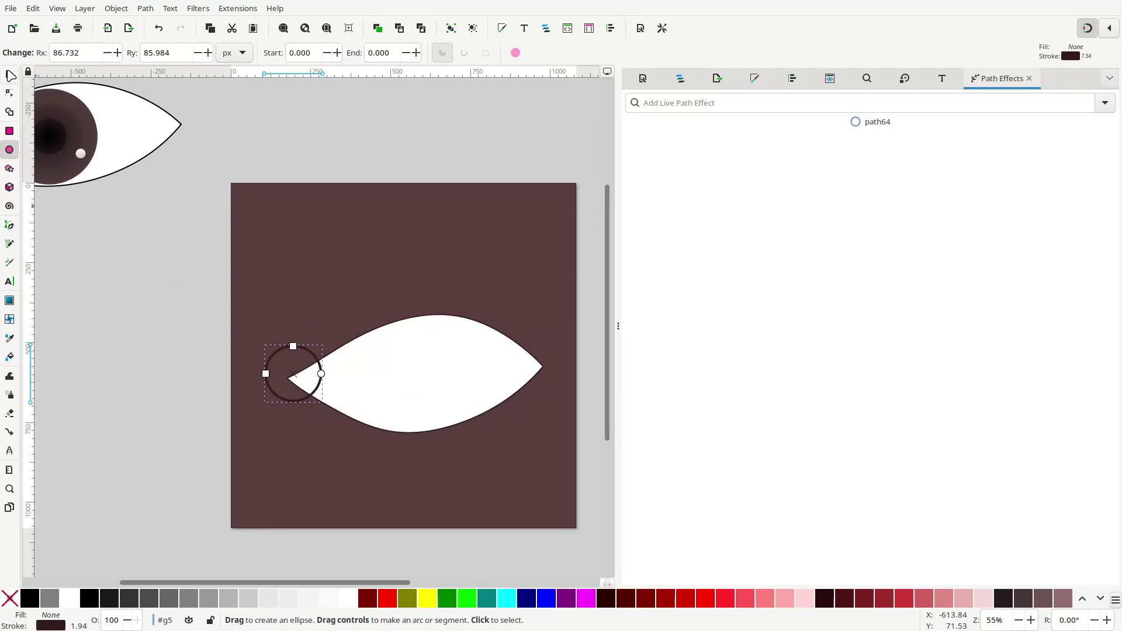
{"action": "left_click", "coordinate": [11, 76]}
{"action": "left_click_drag", "start_coordinate": [310, 365], "coordinate": [298, 376]}
Step: Remove the circle's stroke, fill it pink bb8080ff, and lower it behind the eye white
{"action": "left_click", "coordinate": [754, 78]}
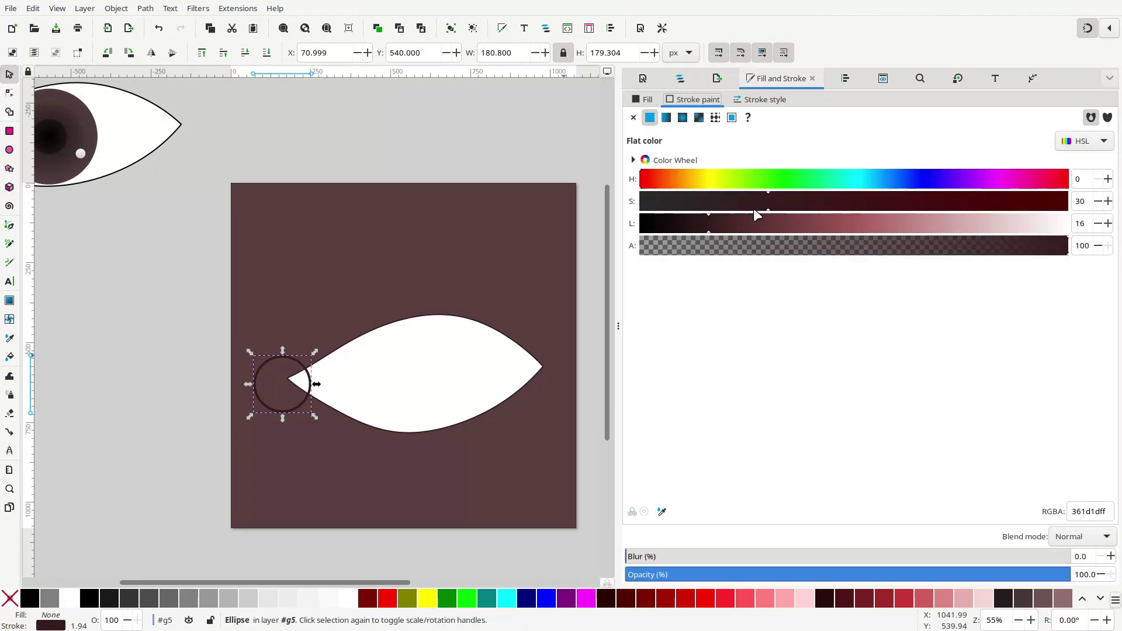
{"action": "mouse_move", "coordinate": [757, 216]}
{"action": "left_mouse_down"}
{"action": "mouse_move", "coordinate": [913, 227]}
{"action": "mouse_move", "coordinate": [904, 225]}
{"action": "left_mouse_up"}
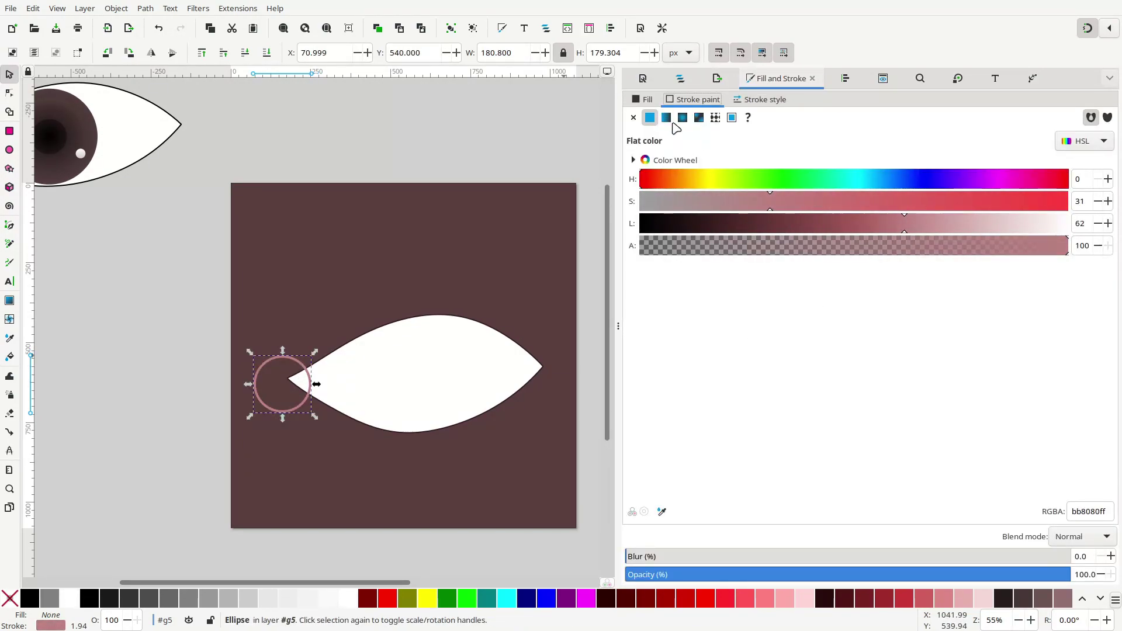
{"action": "double_click", "coordinate": [1087, 517]}
{"action": "key", "text": "ctrl+c"}
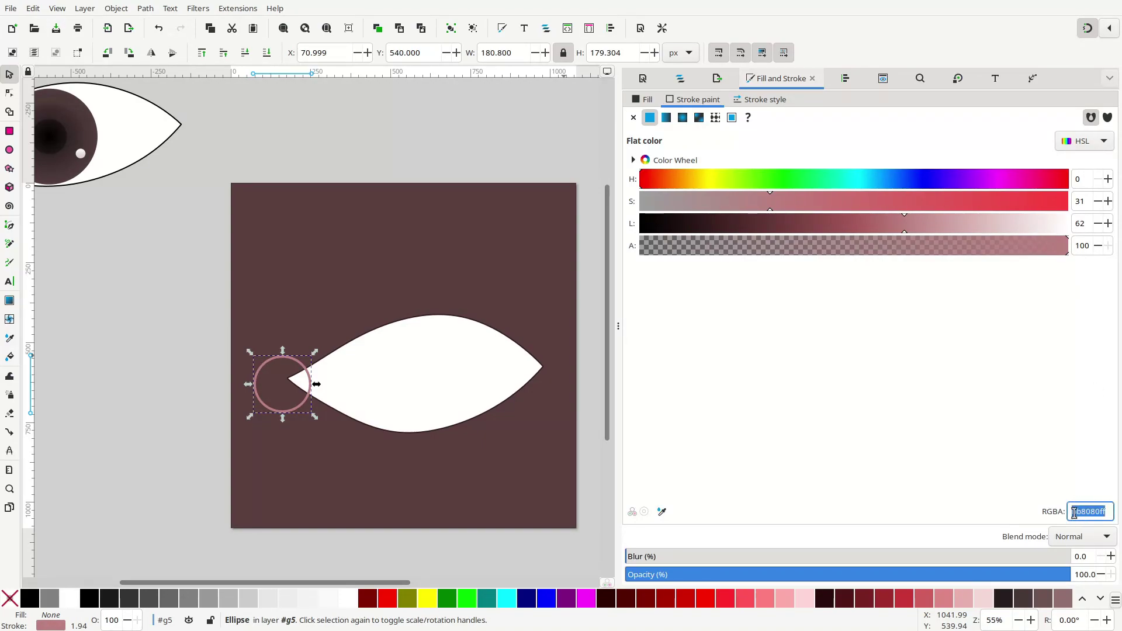
{"action": "left_click", "coordinate": [633, 117]}
{"action": "left_click", "coordinate": [649, 117]}
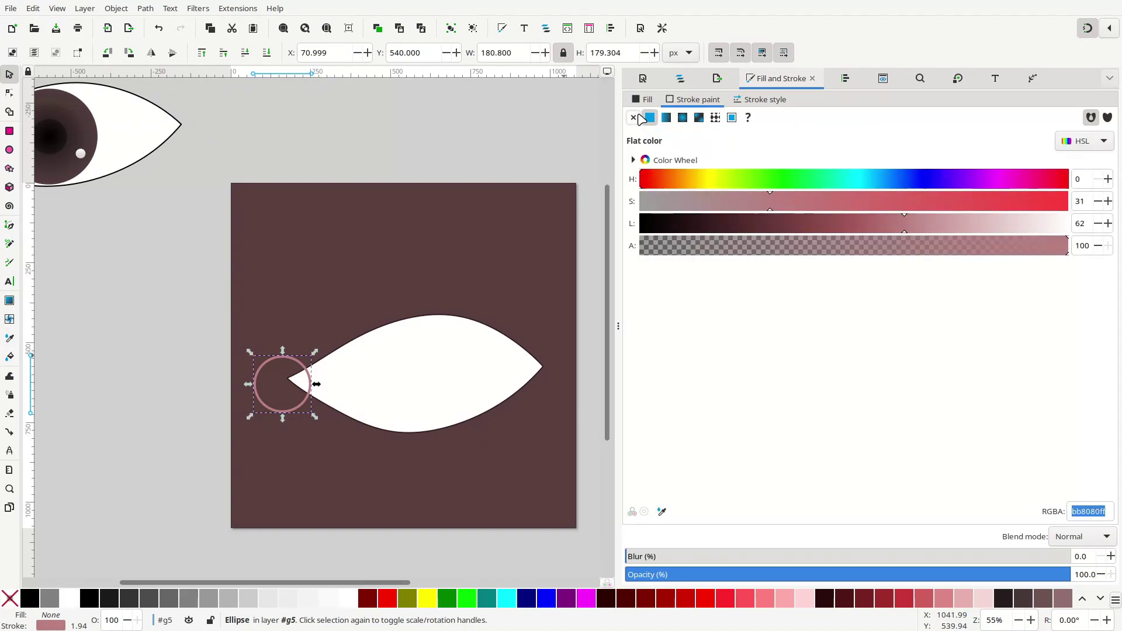
{"action": "left_click", "coordinate": [634, 117]}
{"action": "left_click", "coordinate": [650, 118]}
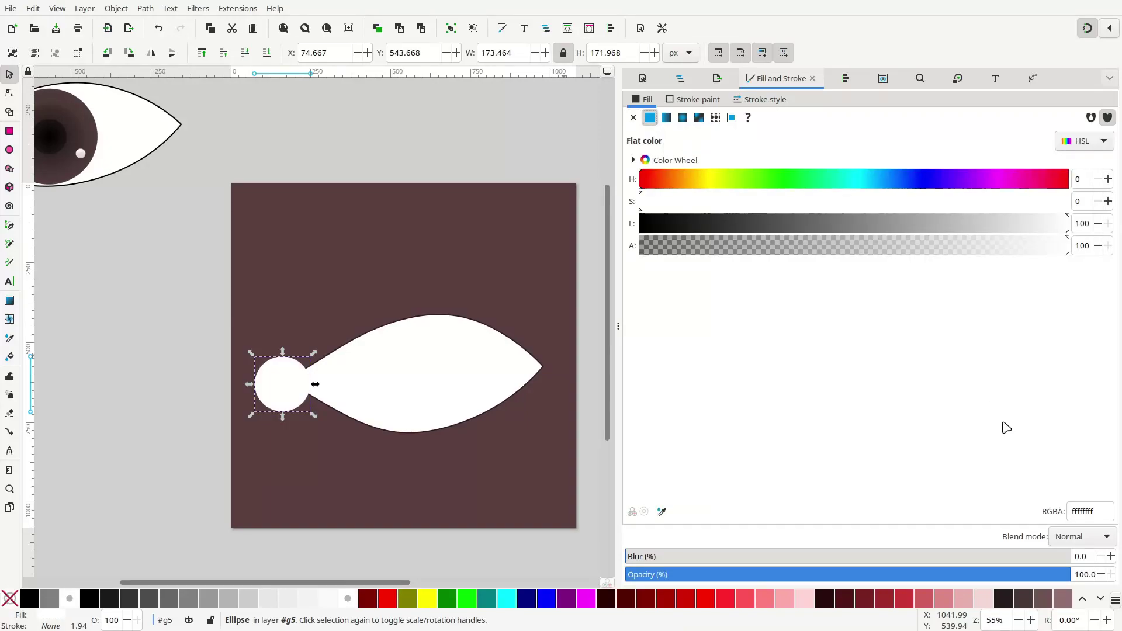
{"action": "key", "text": "ctrl+a"}
{"action": "key", "text": "ctrl+v"}
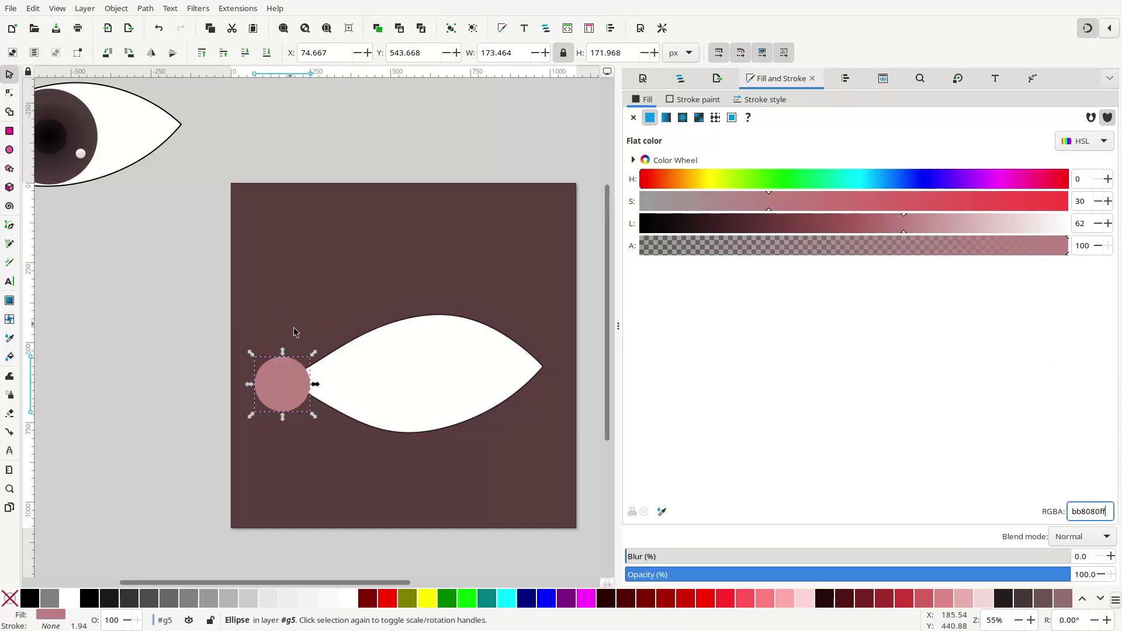
{"action": "left_click", "coordinate": [244, 52]}
Step: Clip the pink circle to the eye white shape with Set Clip, then clear the selection
{"action": "left_click", "coordinate": [344, 365], "text": "shift"}
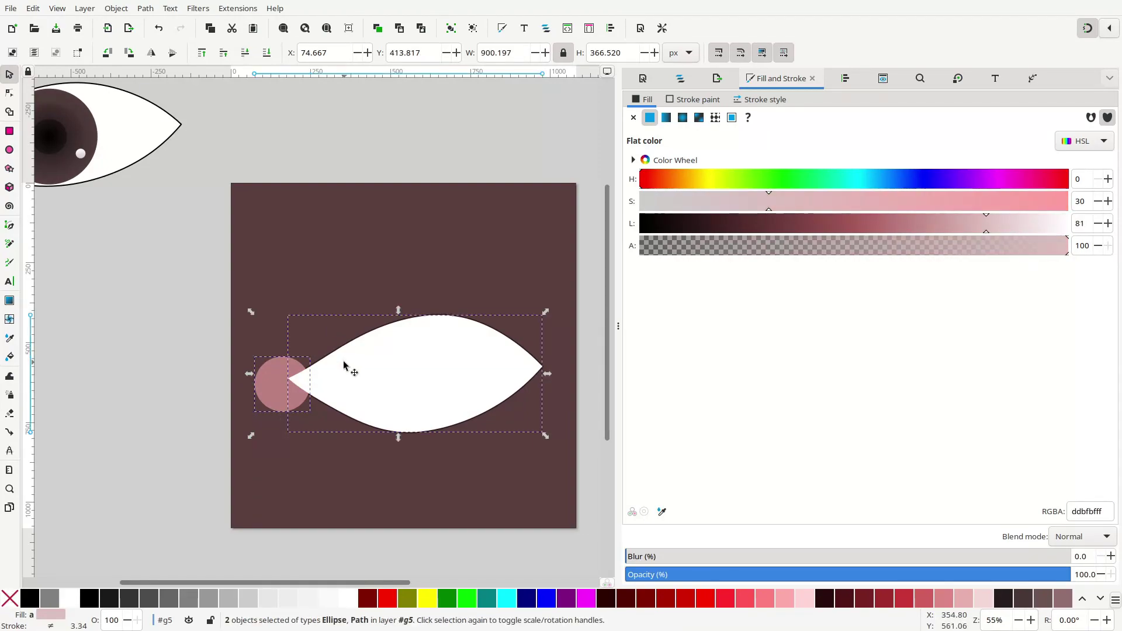
{"action": "left_click", "coordinate": [146, 8]}
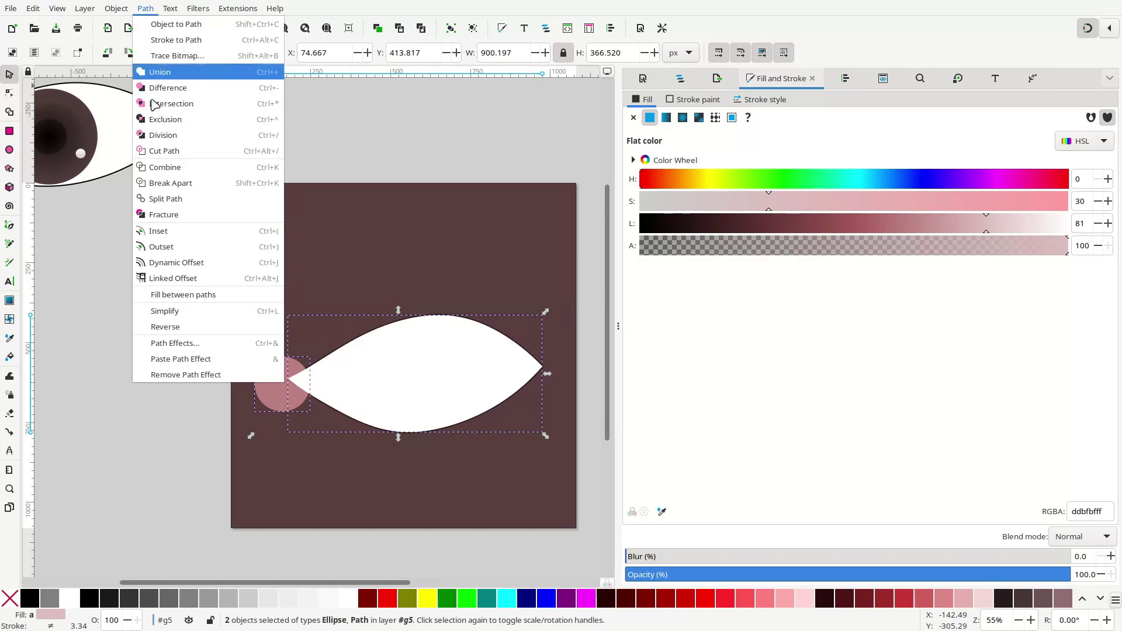
{"action": "mouse_move", "coordinate": [116, 8]}
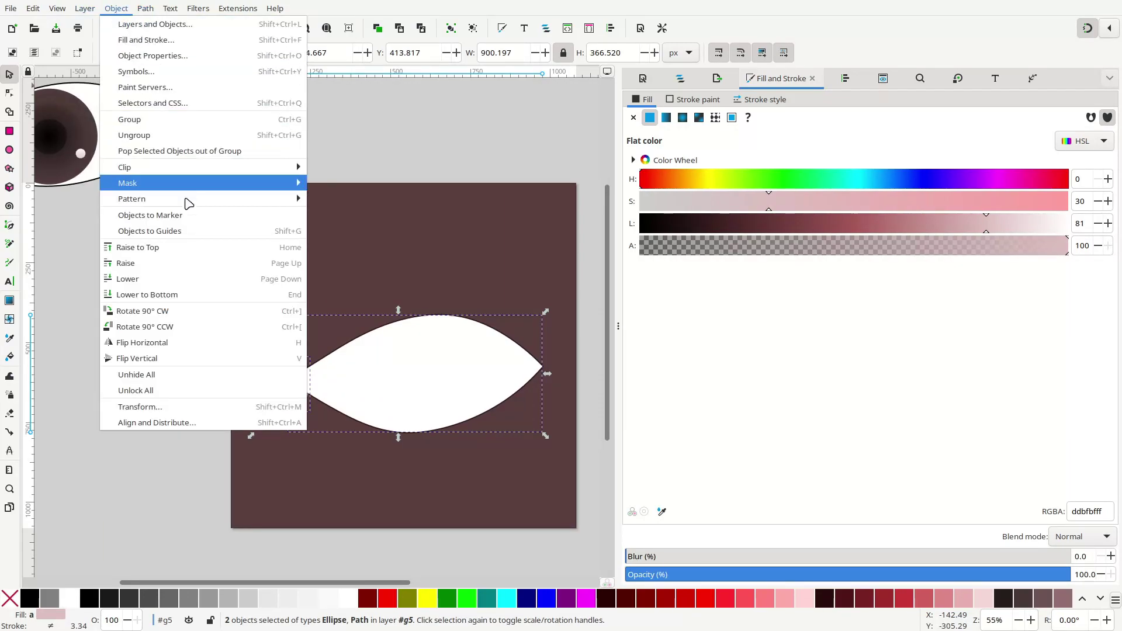
{"action": "mouse_move", "coordinate": [175, 171]}
{"action": "left_click", "coordinate": [325, 168]}
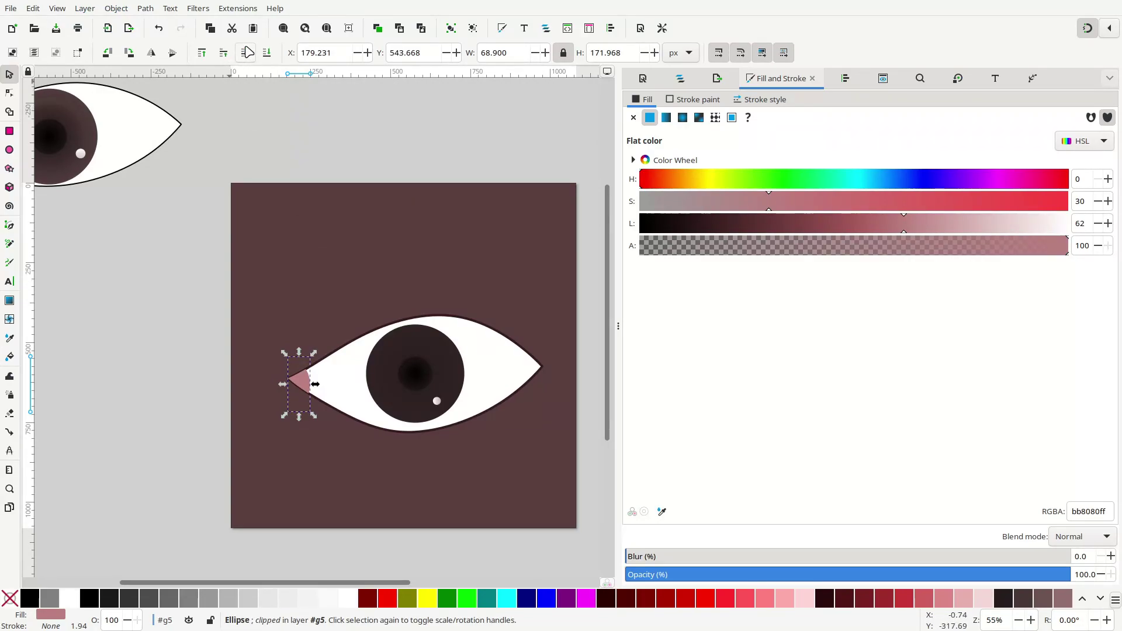
{"action": "left_click", "coordinate": [446, 147]}
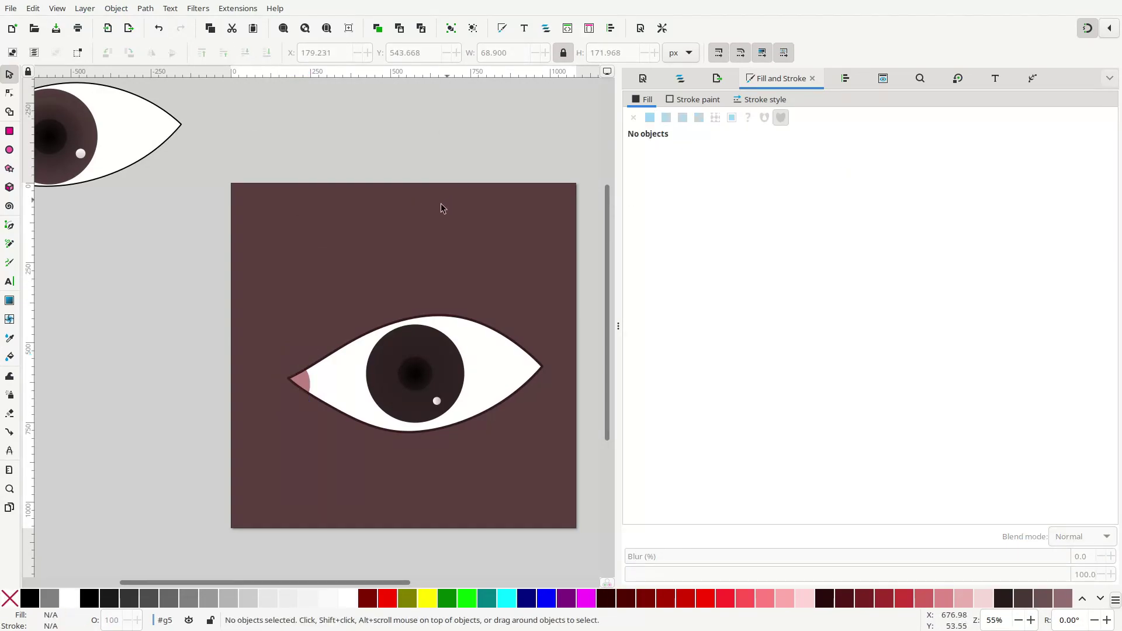
{"action": "scroll", "coordinate": [448, 238], "scroll_direction": "down", "scroll_amount": 1}
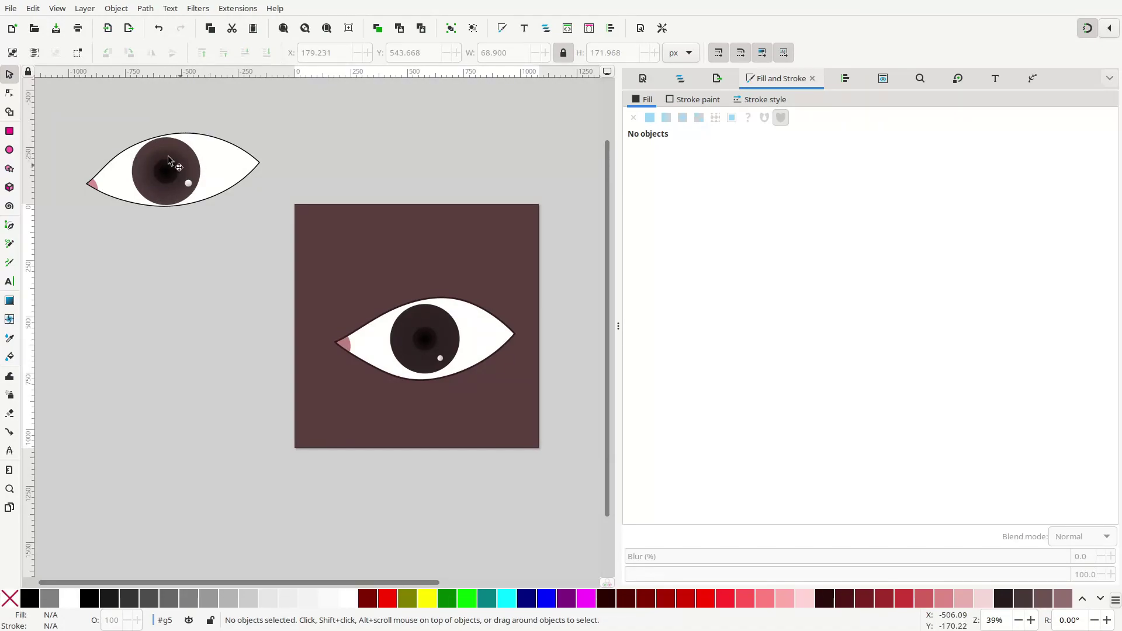
Step: Give an iris copy a flat pink stroke with no fill and shrink it inside the iris
{"action": "scroll", "coordinate": [423, 357], "scroll_direction": "up", "scroll_amount": 3, "text": "ctrl"}
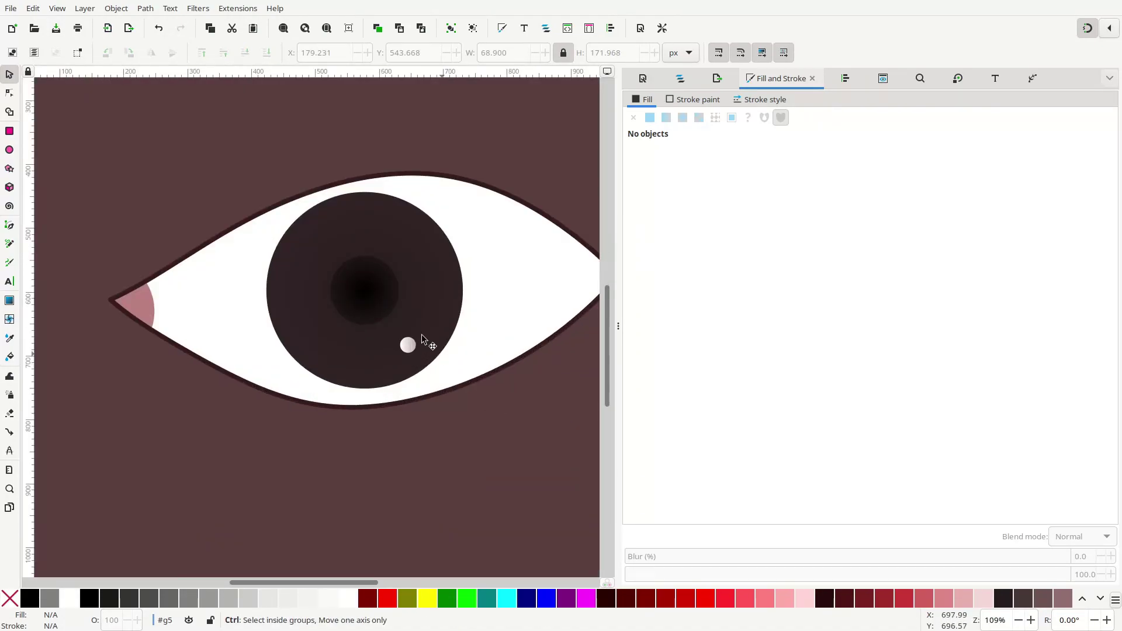
{"action": "left_click", "coordinate": [431, 254], "text": "ctrl"}
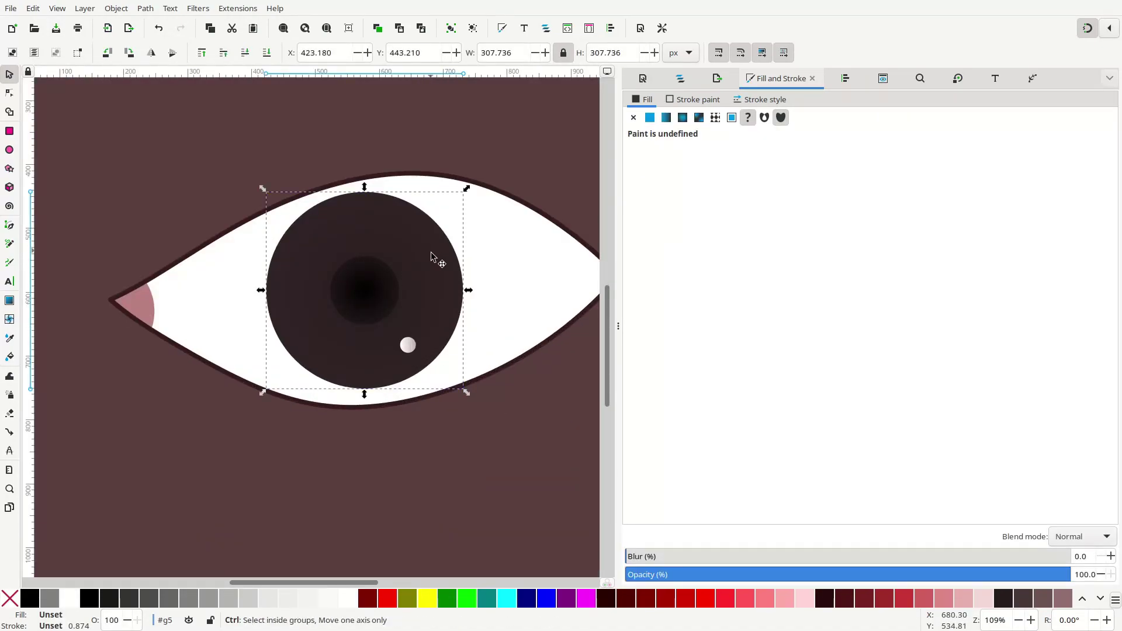
{"action": "left_click", "coordinate": [718, 78]}
{"action": "left_click", "coordinate": [783, 79]}
{"action": "left_click", "coordinate": [693, 99]}
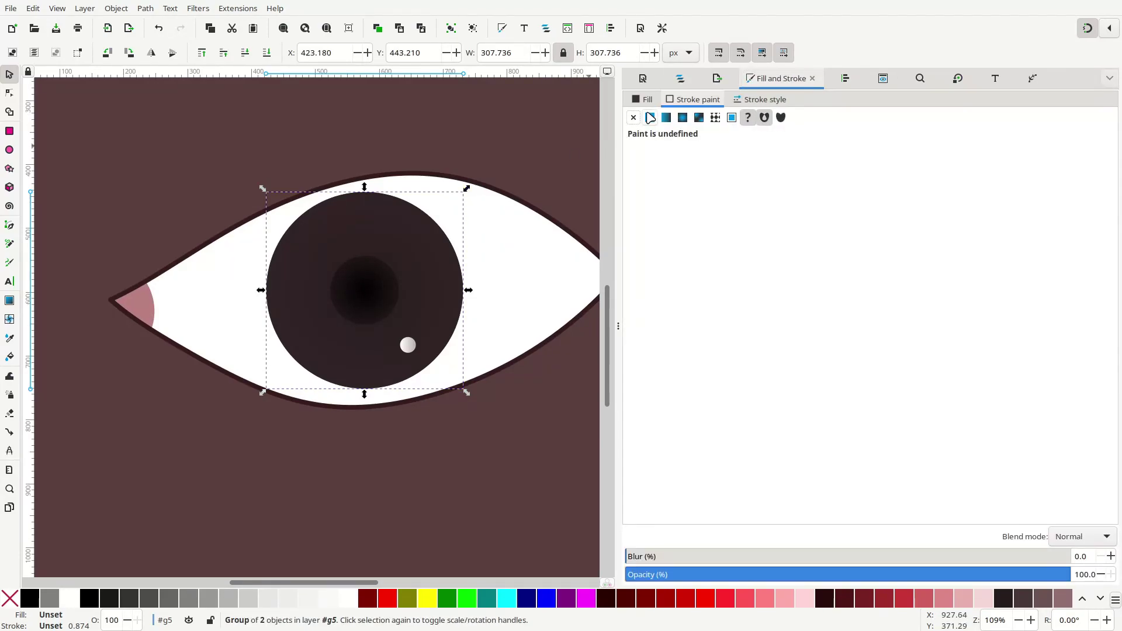
{"action": "left_click", "coordinate": [649, 117]}
{"action": "left_click", "coordinate": [643, 100]}
{"action": "left_click", "coordinate": [638, 118]}
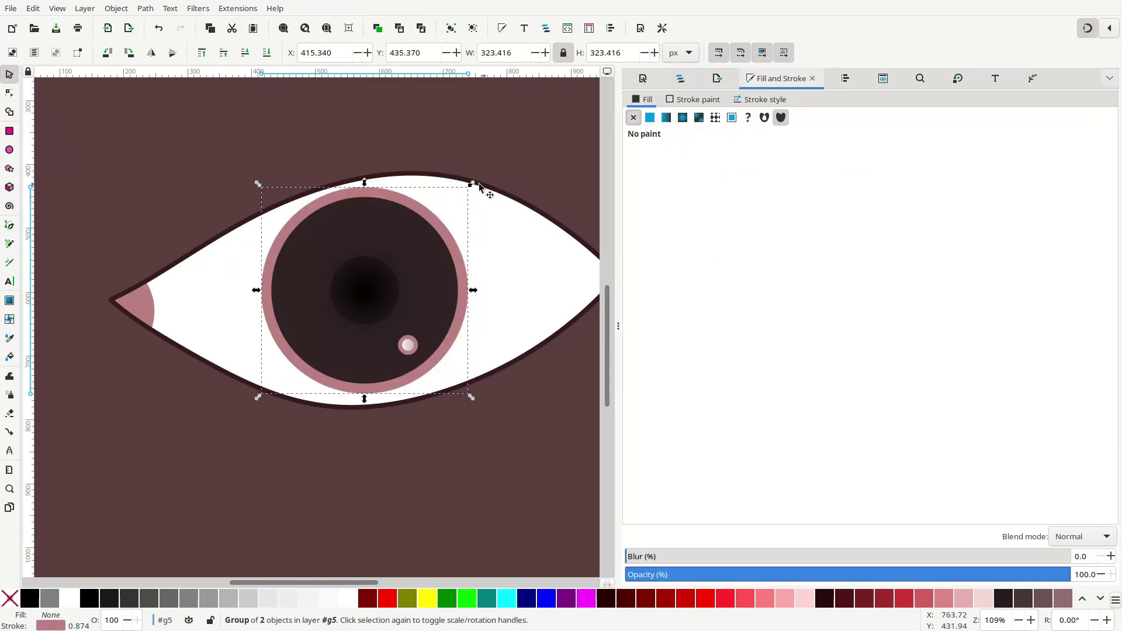
{"action": "left_click_drag", "start_coordinate": [472, 182], "coordinate": [434, 221]}
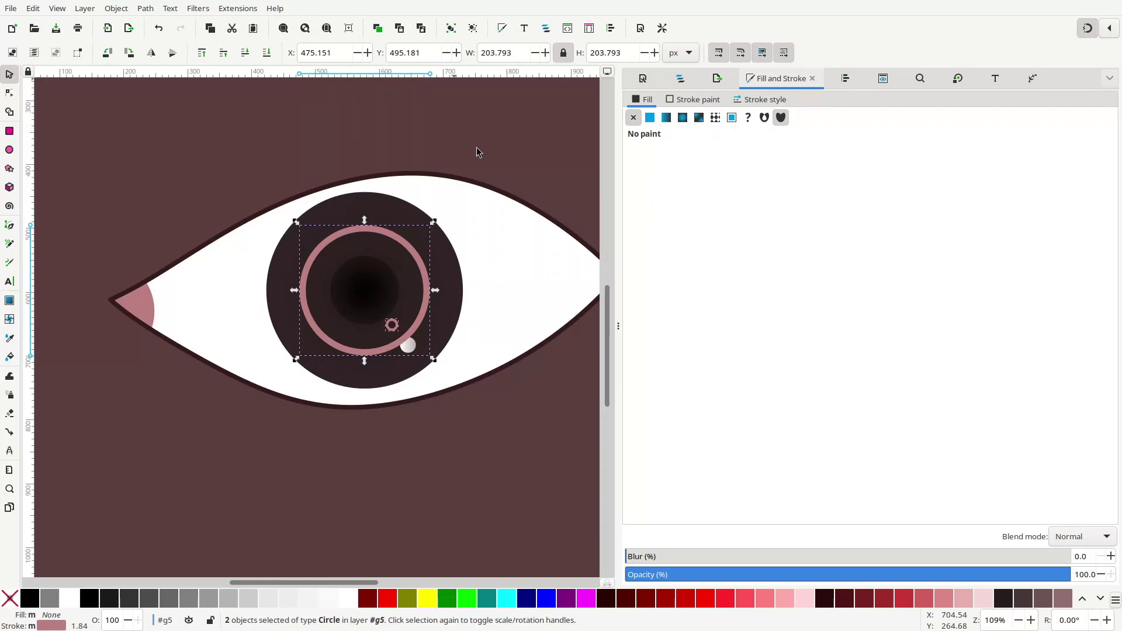
Step: Remove the stray duplicated dot from the ring and reselect the pink ring
{"action": "left_click", "coordinate": [393, 322], "text": "ctrl+shift"}
{"action": "scroll", "coordinate": [426, 230], "scroll_direction": "down", "scroll_amount": 3}
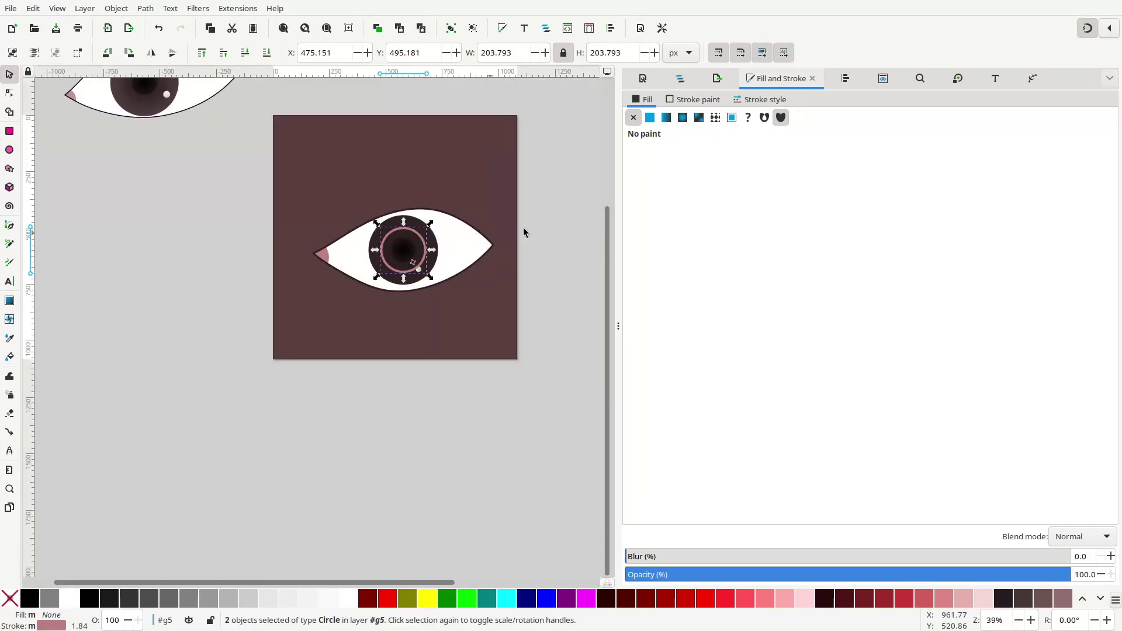
{"action": "left_click", "coordinate": [559, 229]}
{"action": "left_click", "coordinate": [417, 269]}
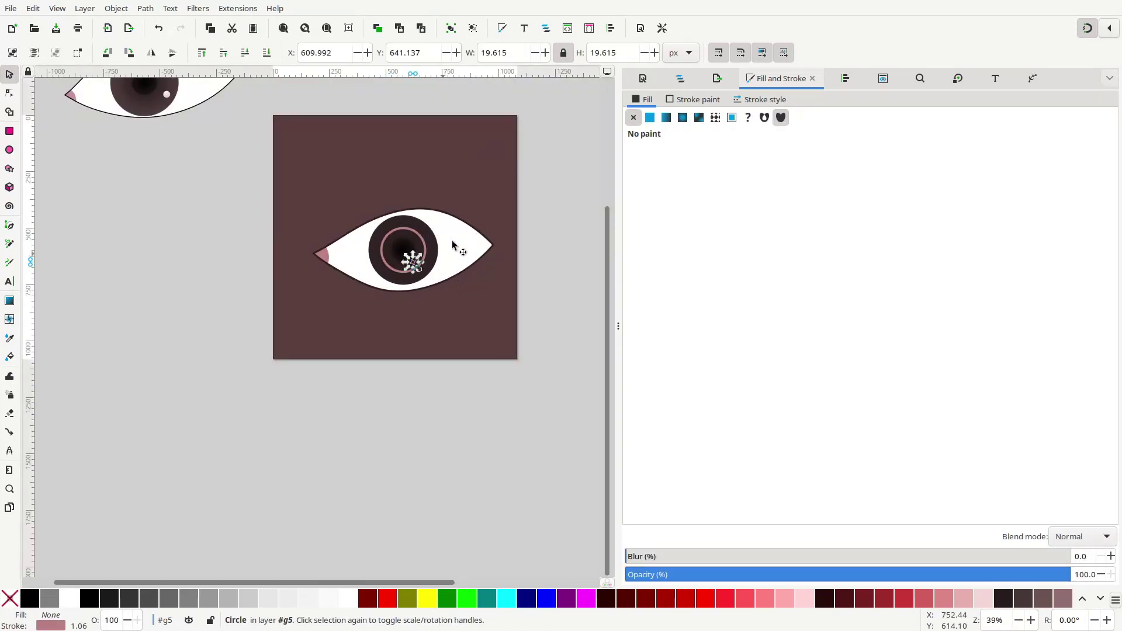
{"action": "key", "text": "Escape"}
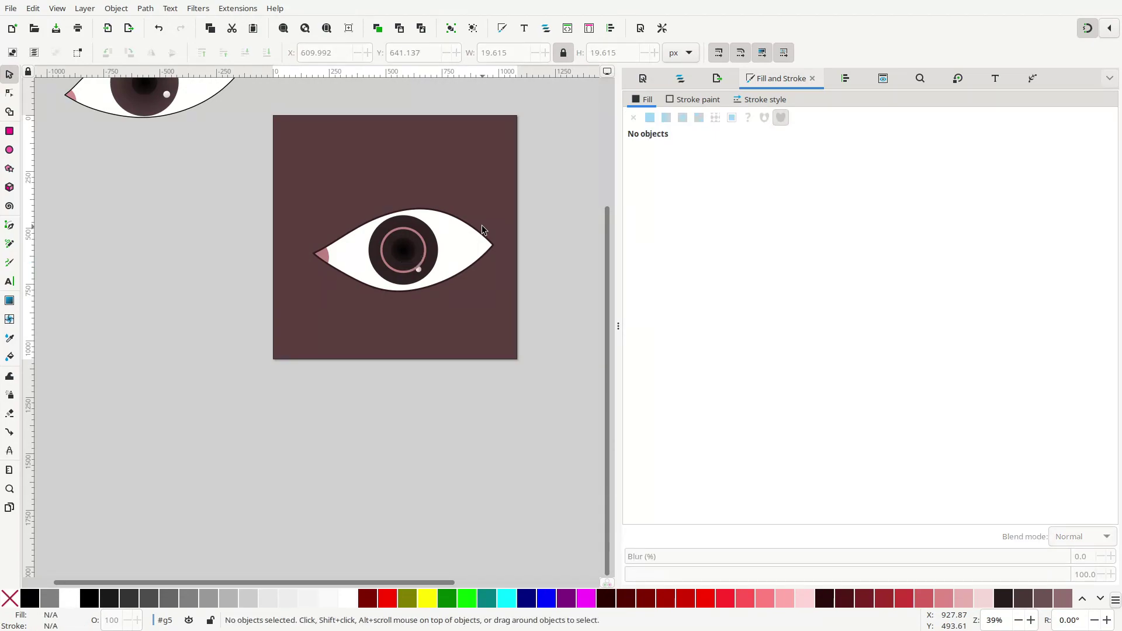
{"action": "left_click", "coordinate": [427, 249]}
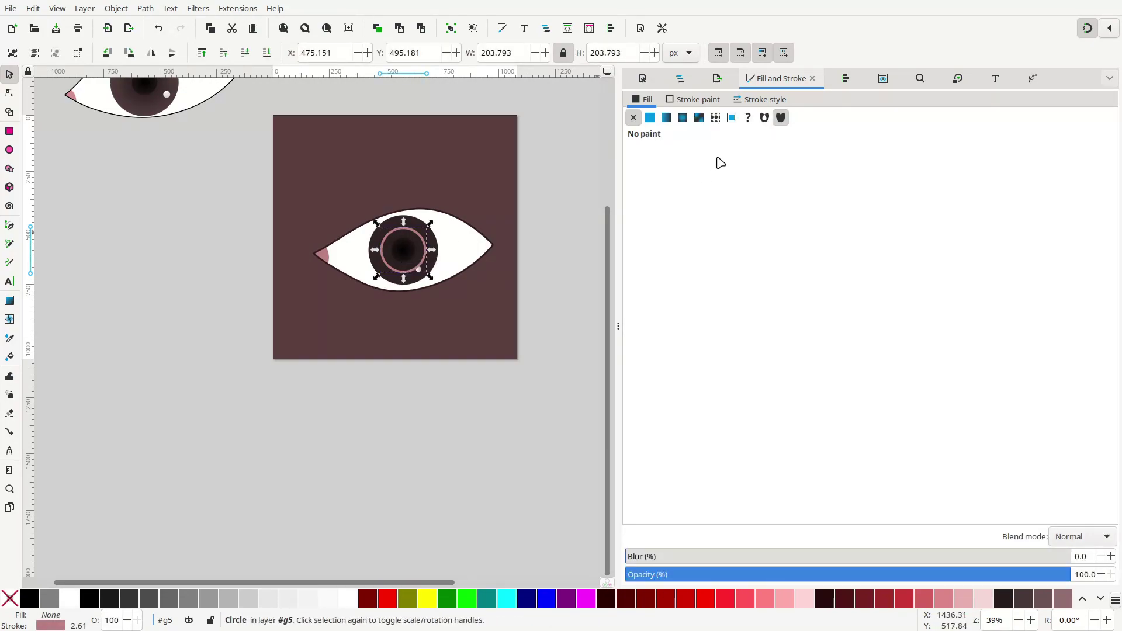
Step: Make the ring a golden linear-gradient stroke fading to transparent, with a middle stop, blurred 49.4%
{"action": "left_click", "coordinate": [696, 99]}
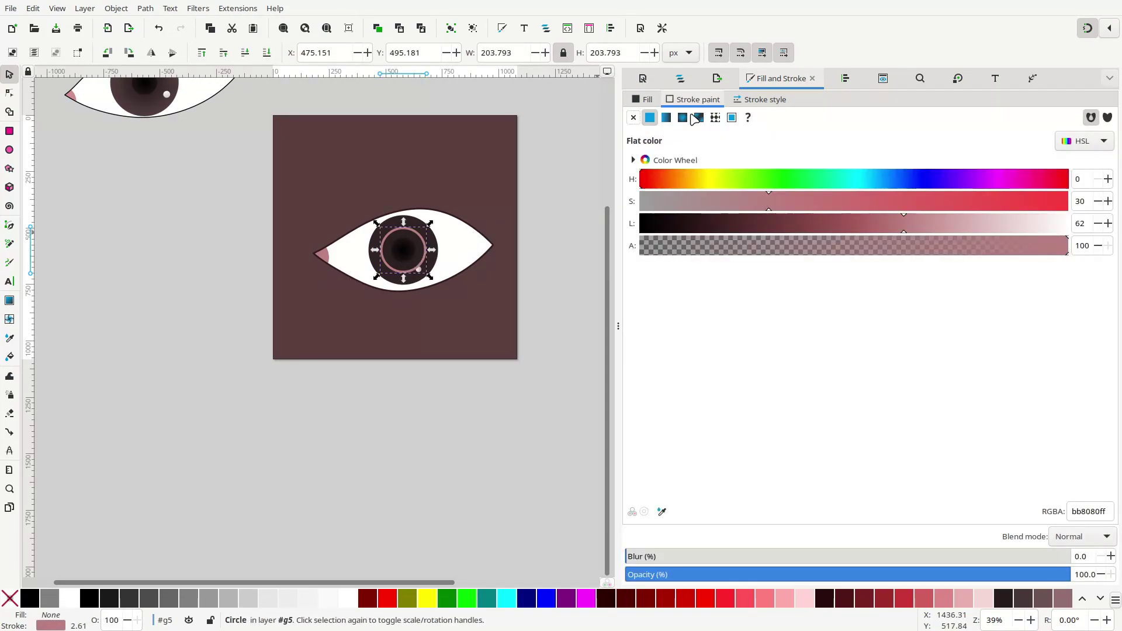
{"action": "left_click", "coordinate": [695, 177]}
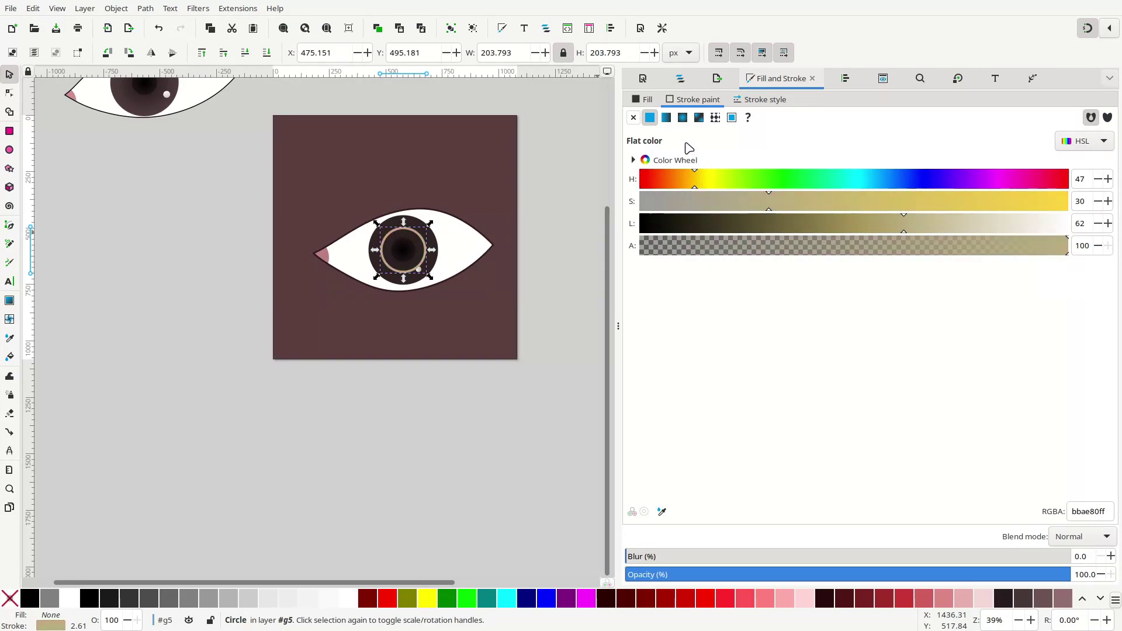
{"action": "left_click", "coordinate": [666, 118]}
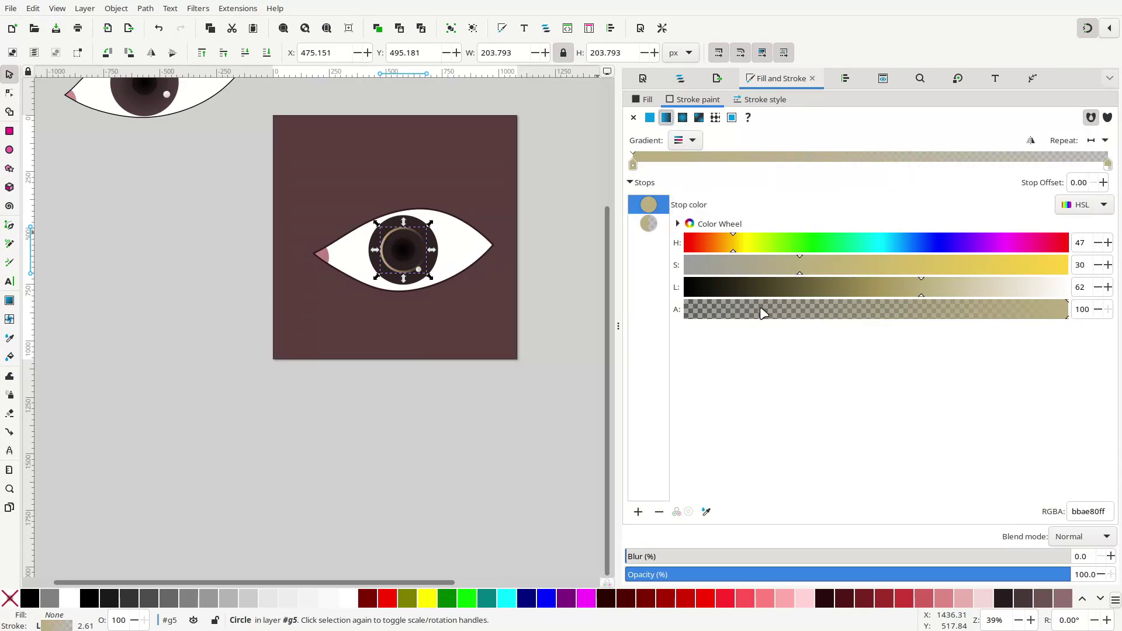
{"action": "left_click", "coordinate": [648, 223]}
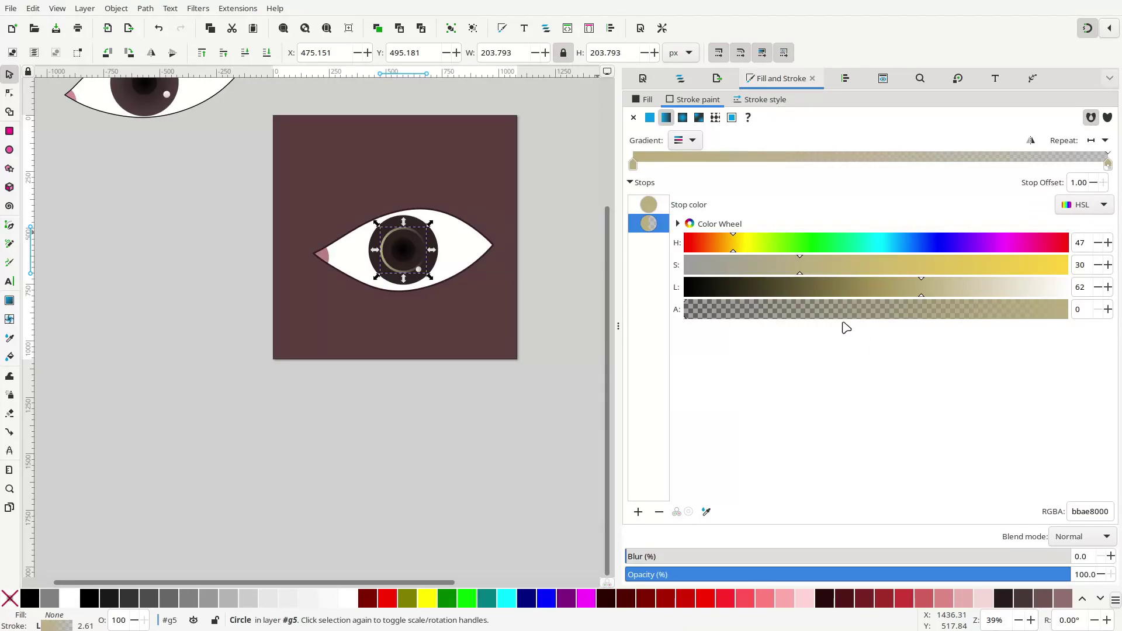
{"action": "double_click", "coordinate": [882, 152]}
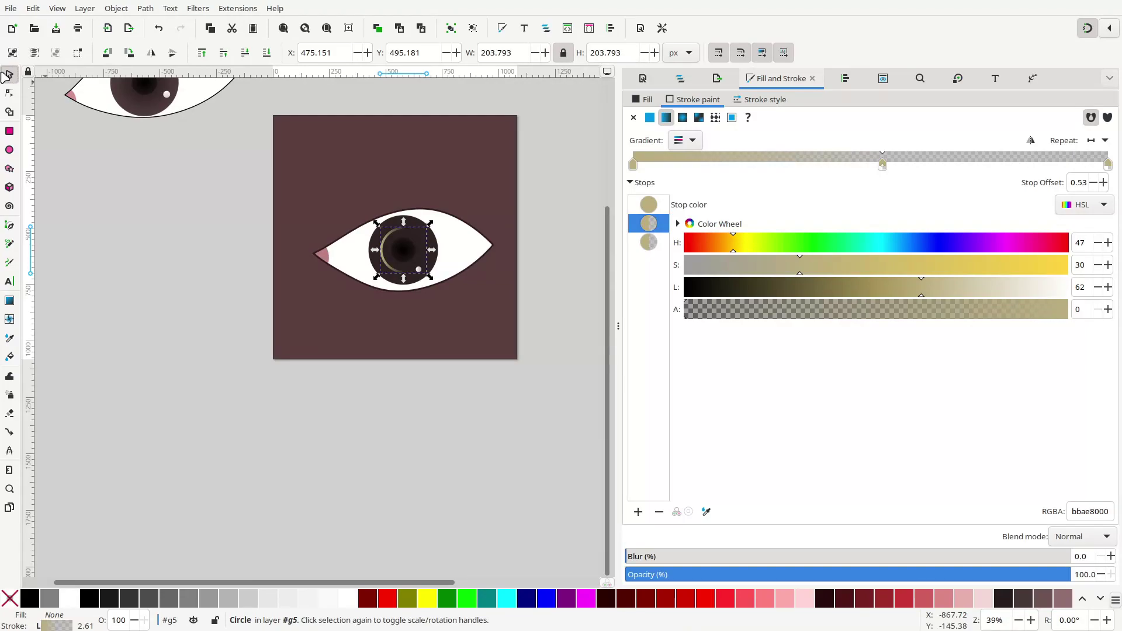
{"action": "left_click_drag", "start_coordinate": [801, 558], "coordinate": [845, 553]}
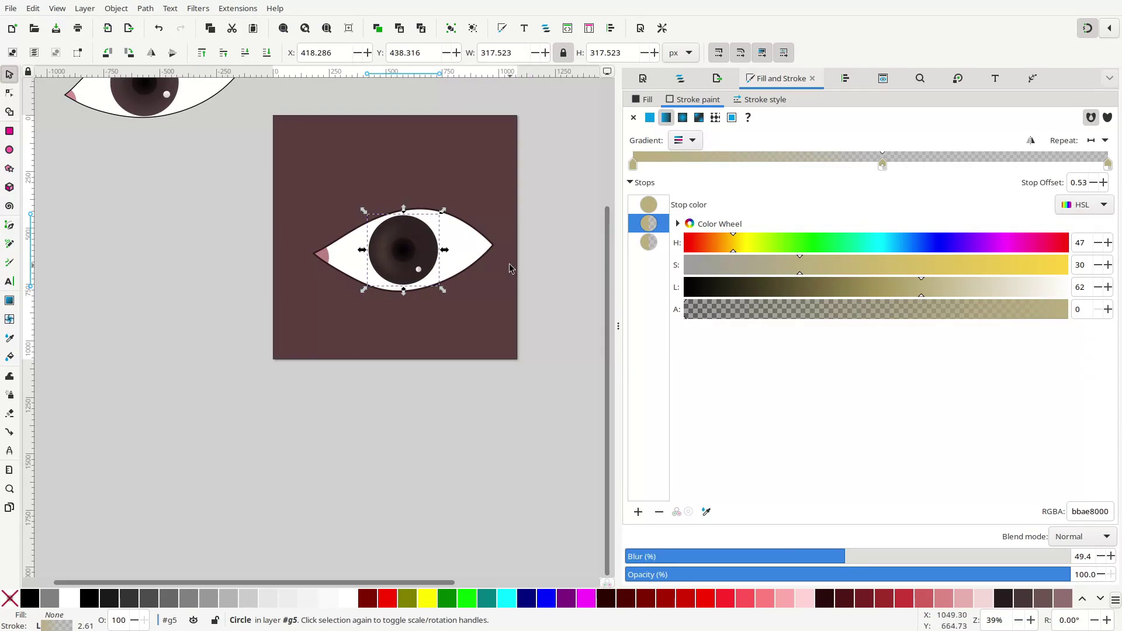
{"action": "scroll", "coordinate": [509, 264], "scroll_direction": "up", "scroll_amount": 1}
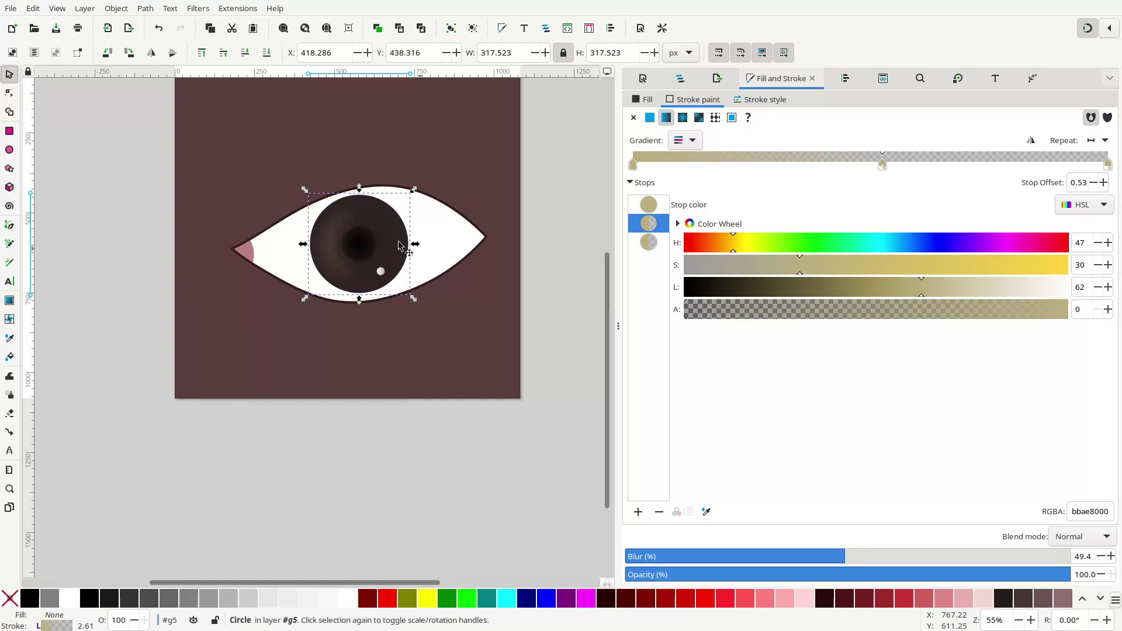
{"action": "scroll", "coordinate": [365, 260], "scroll_direction": "down", "scroll_amount": 2}
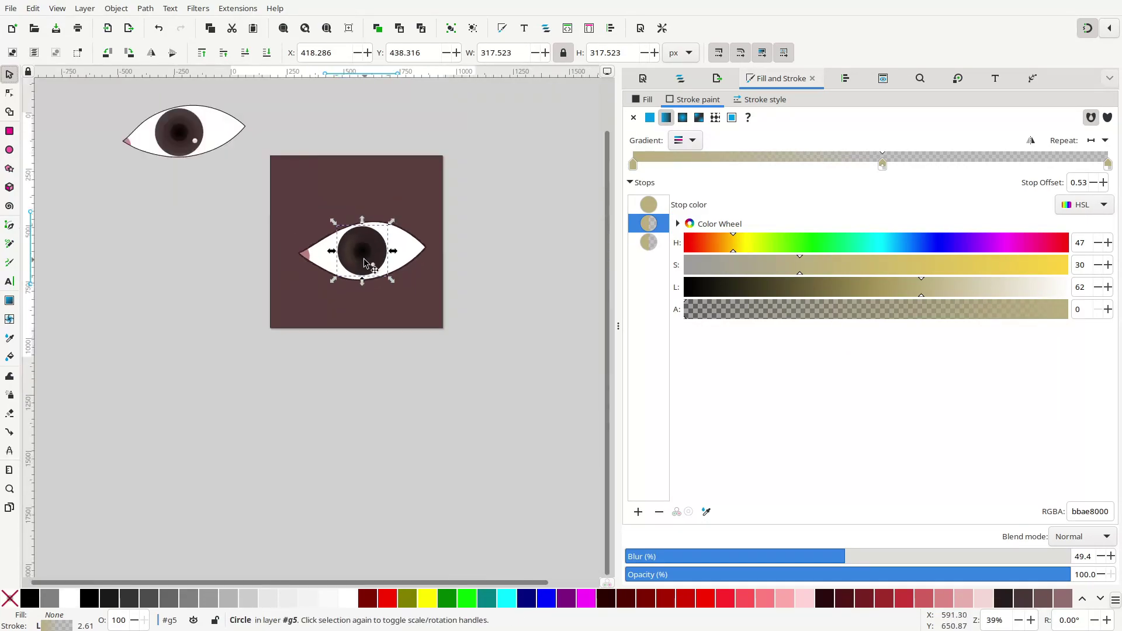
{"action": "left_click", "coordinate": [488, 217]}
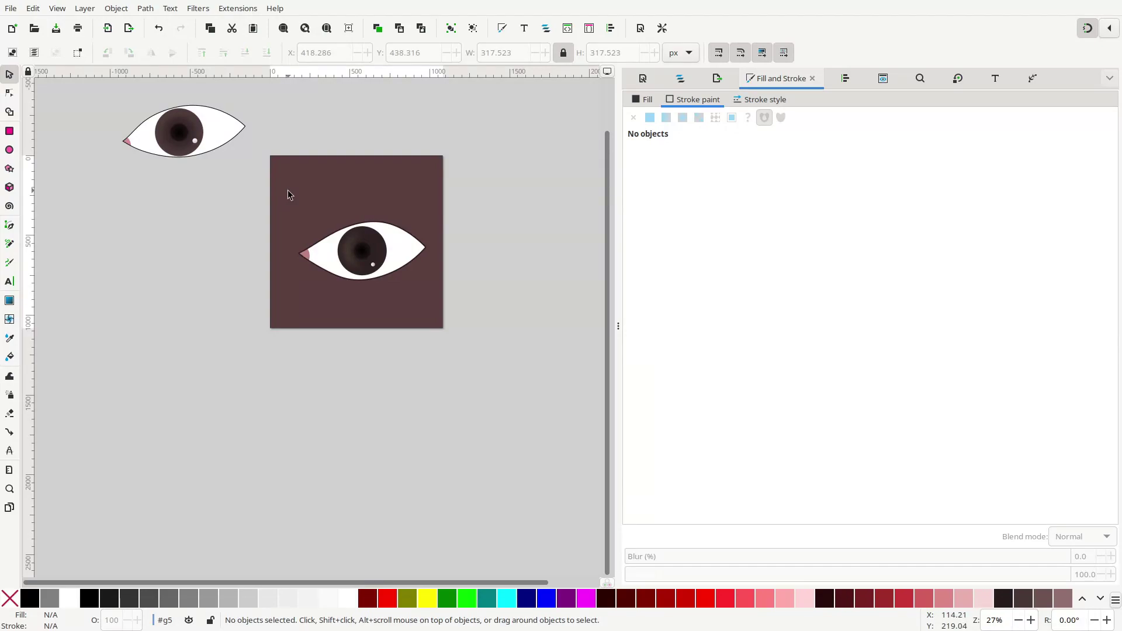
{"action": "scroll", "coordinate": [321, 190], "scroll_direction": "up", "scroll_amount": 5}
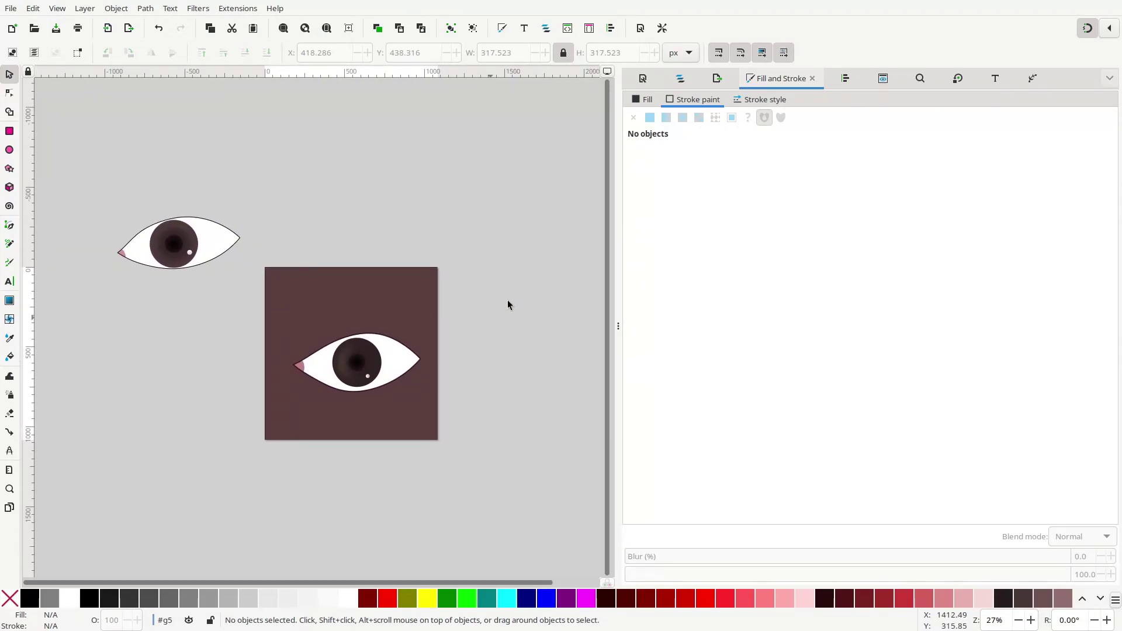
{"action": "left_click_drag", "start_coordinate": [514, 255], "coordinate": [206, 405]}
Step: Group the selected eye parts, then move the older eye just right of the maroon page
{"action": "left_click", "coordinate": [453, 27]}
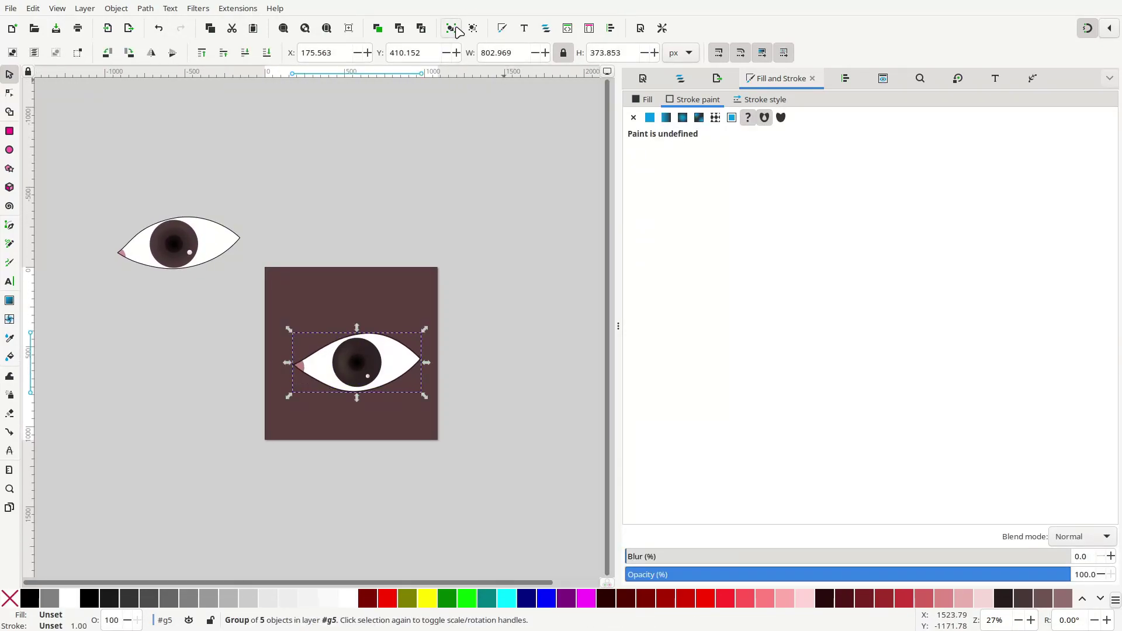
{"action": "left_click", "coordinate": [201, 233]}
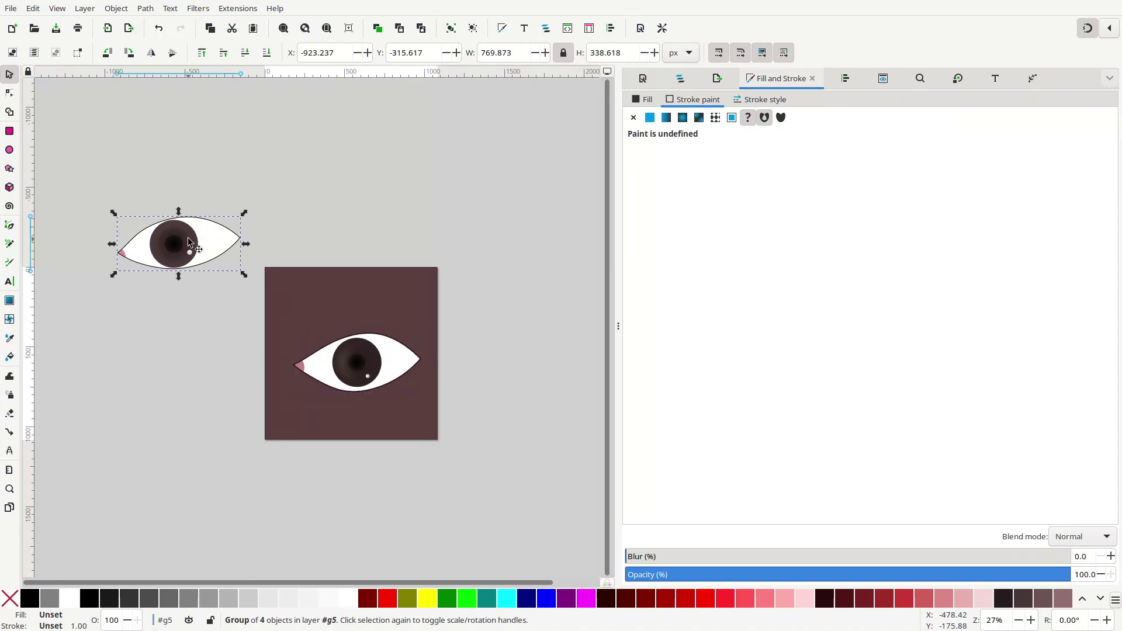
{"action": "left_click_drag", "start_coordinate": [188, 235], "coordinate": [525, 353]}
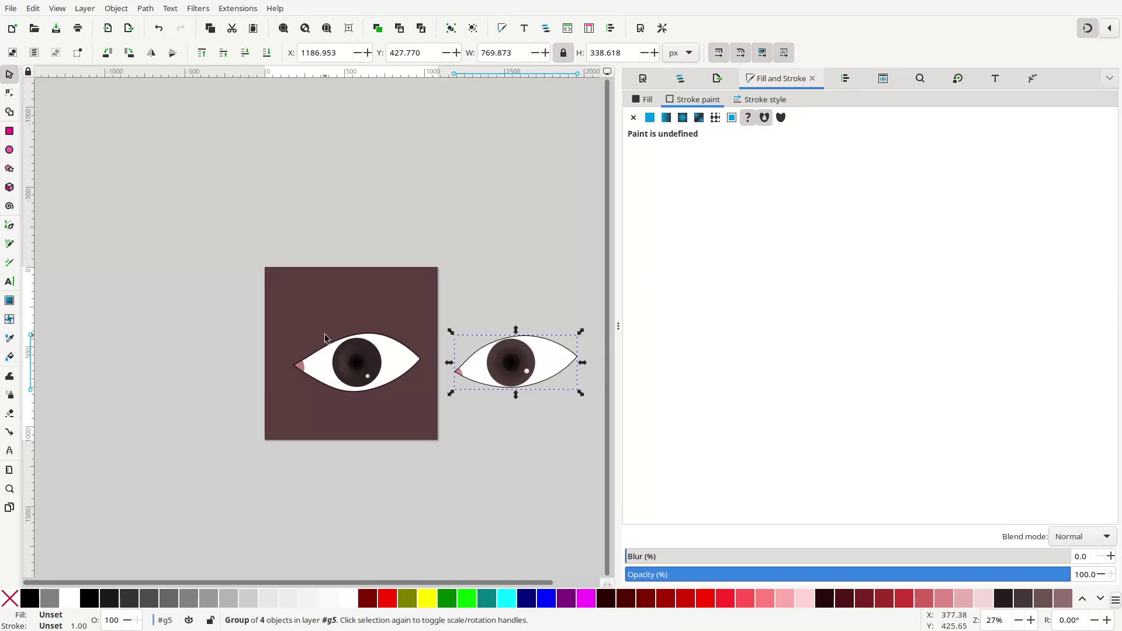